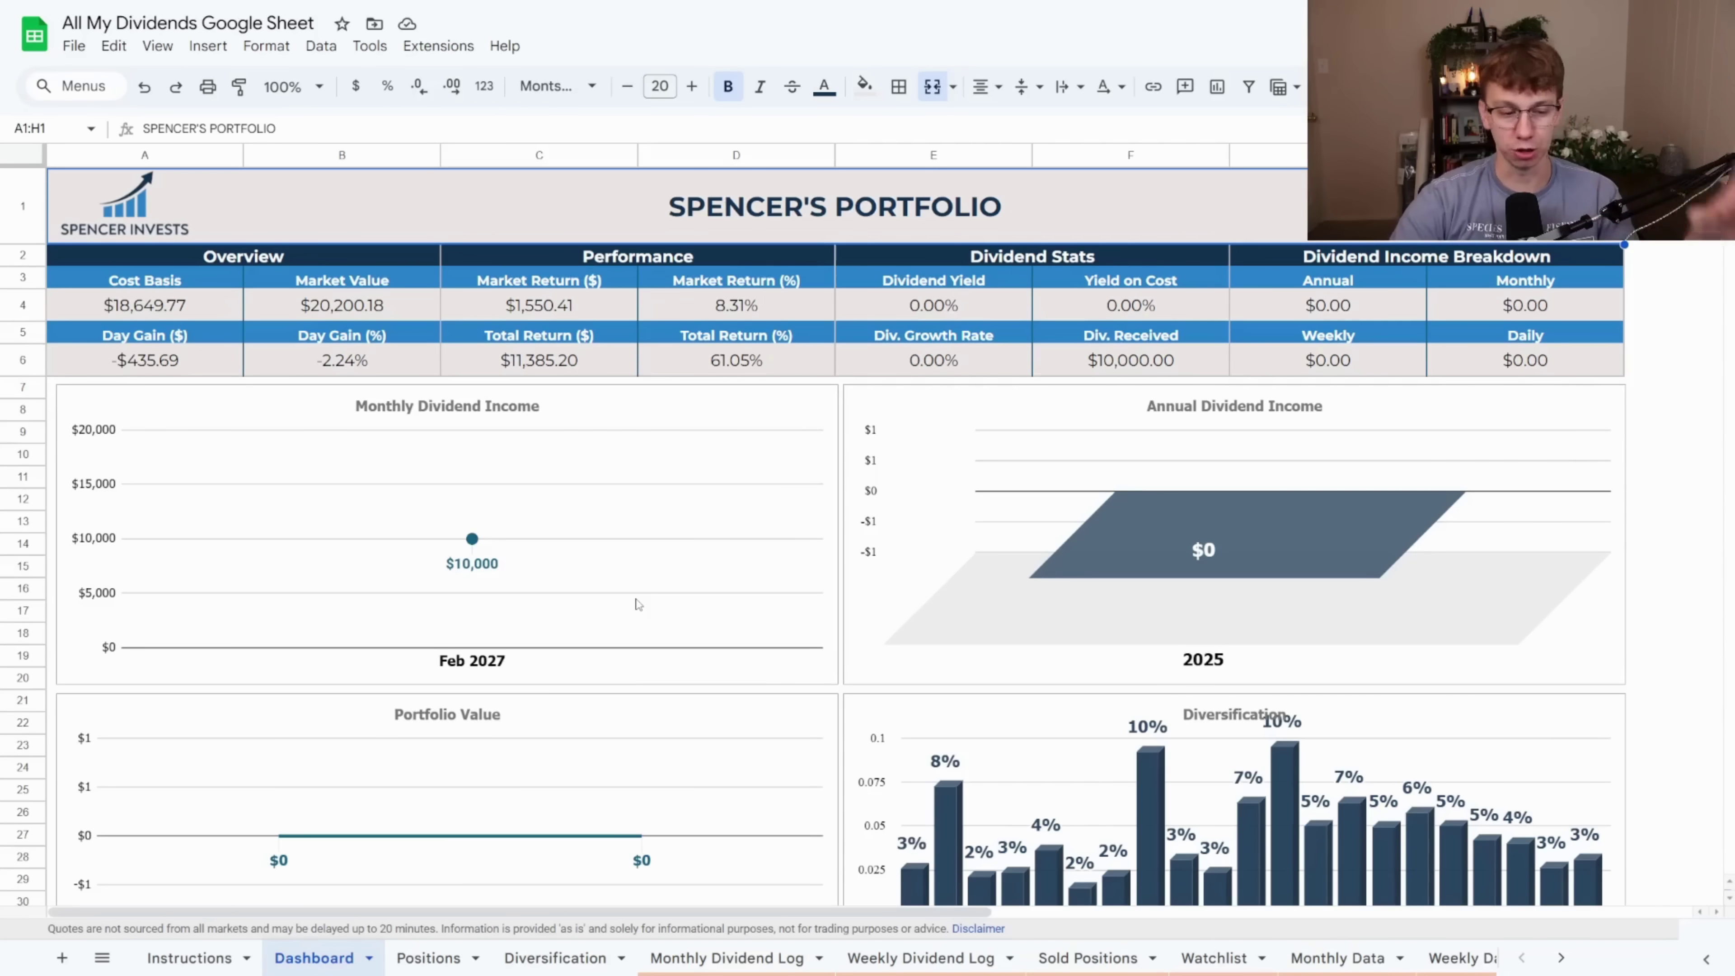
- Look through the list of holdings on the Positions sheet
{"action": "left_click", "coordinate": [429, 958]}
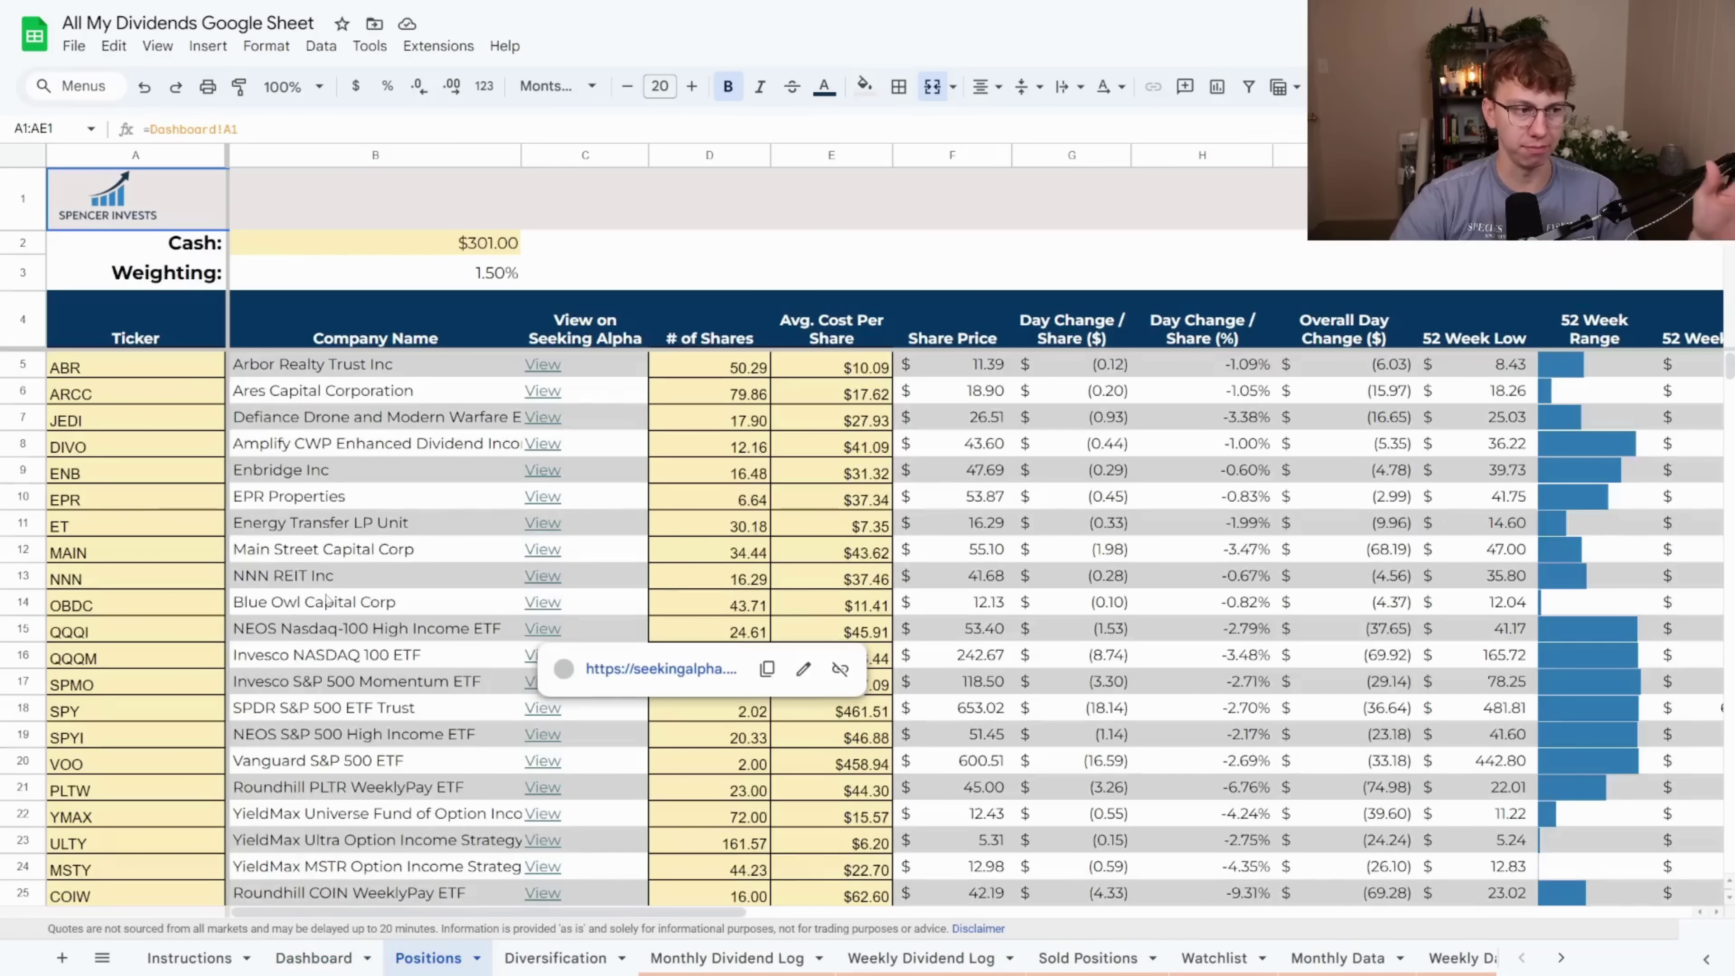
{"action": "scroll", "coordinate": [332, 599], "scroll_direction": "down", "scroll_amount": 2}
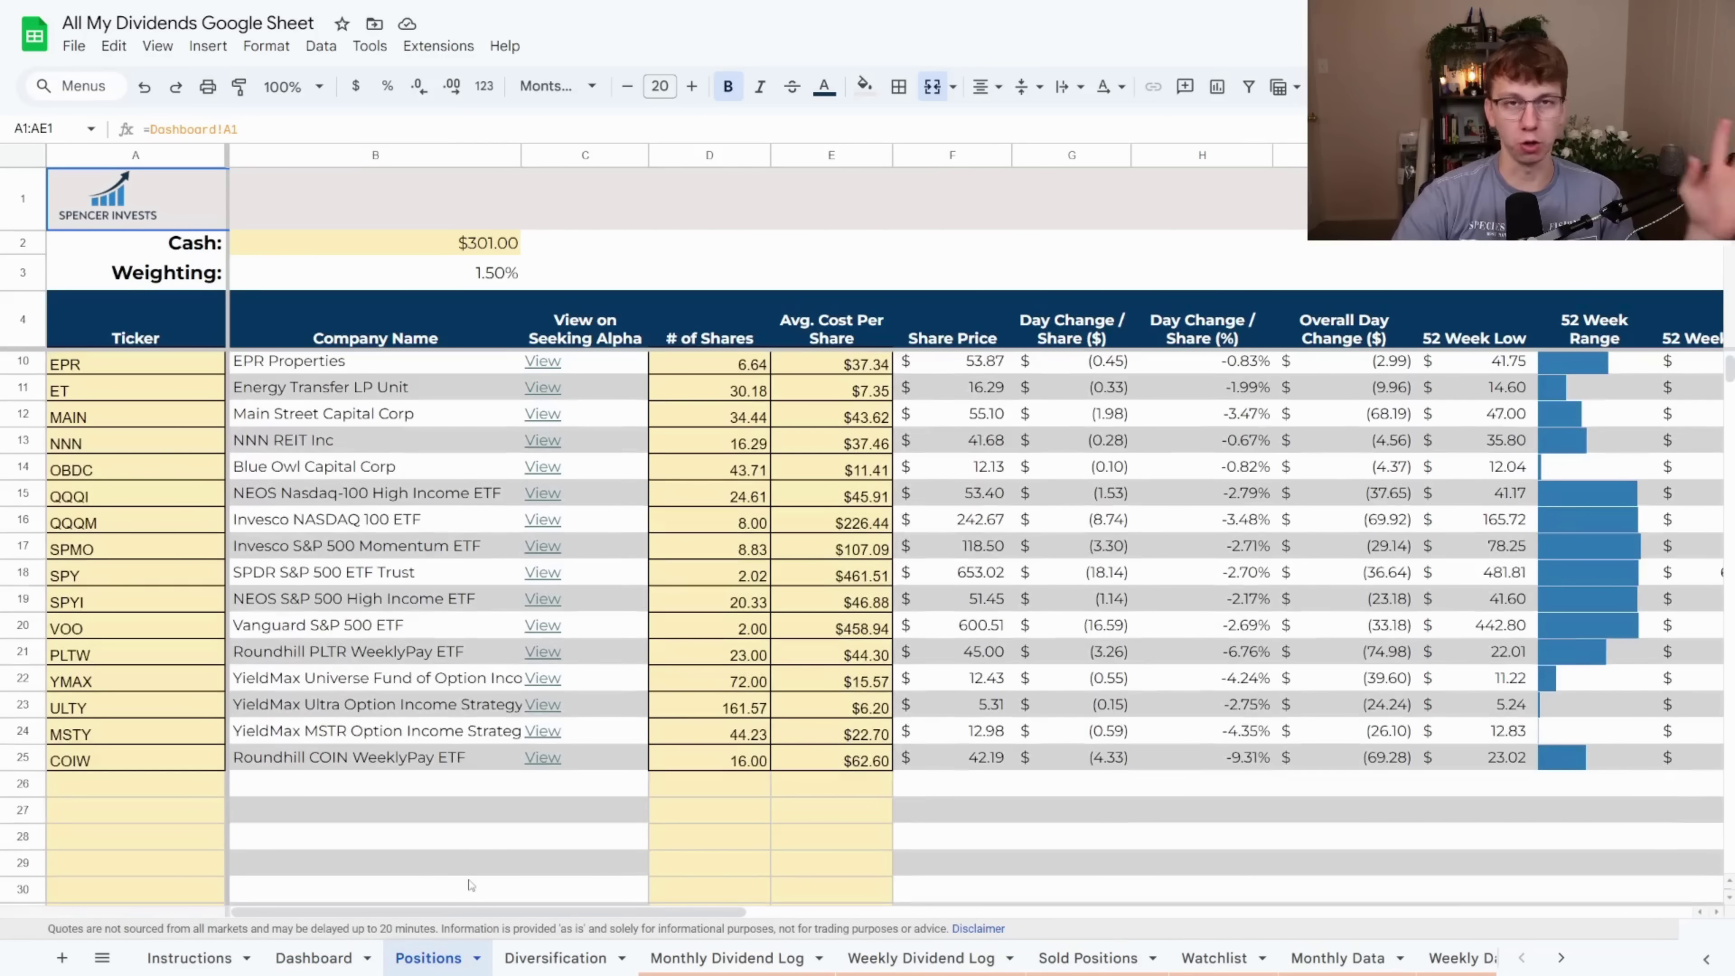
{"action": "scroll", "coordinate": [469, 885], "scroll_direction": "up", "scroll_amount": 2}
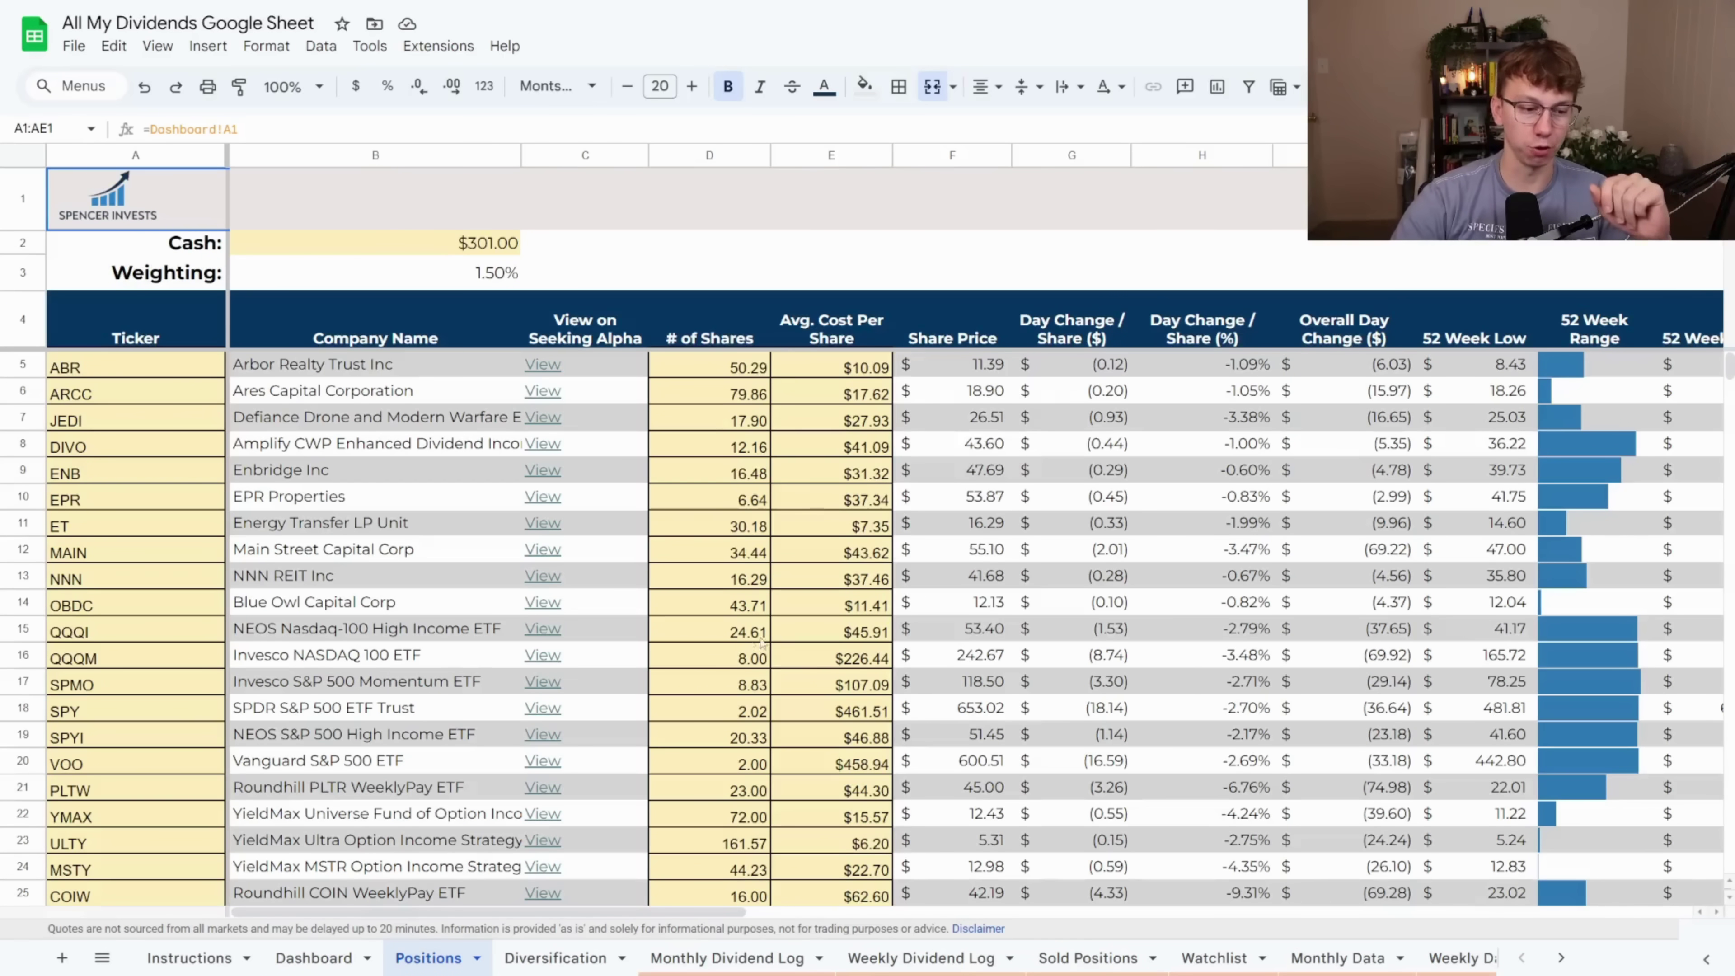
- View the allocation charts on the Diversification sheet and the monthly entries on the Monthly Dividend Log sheet
{"action": "left_click", "coordinate": [552, 961]}
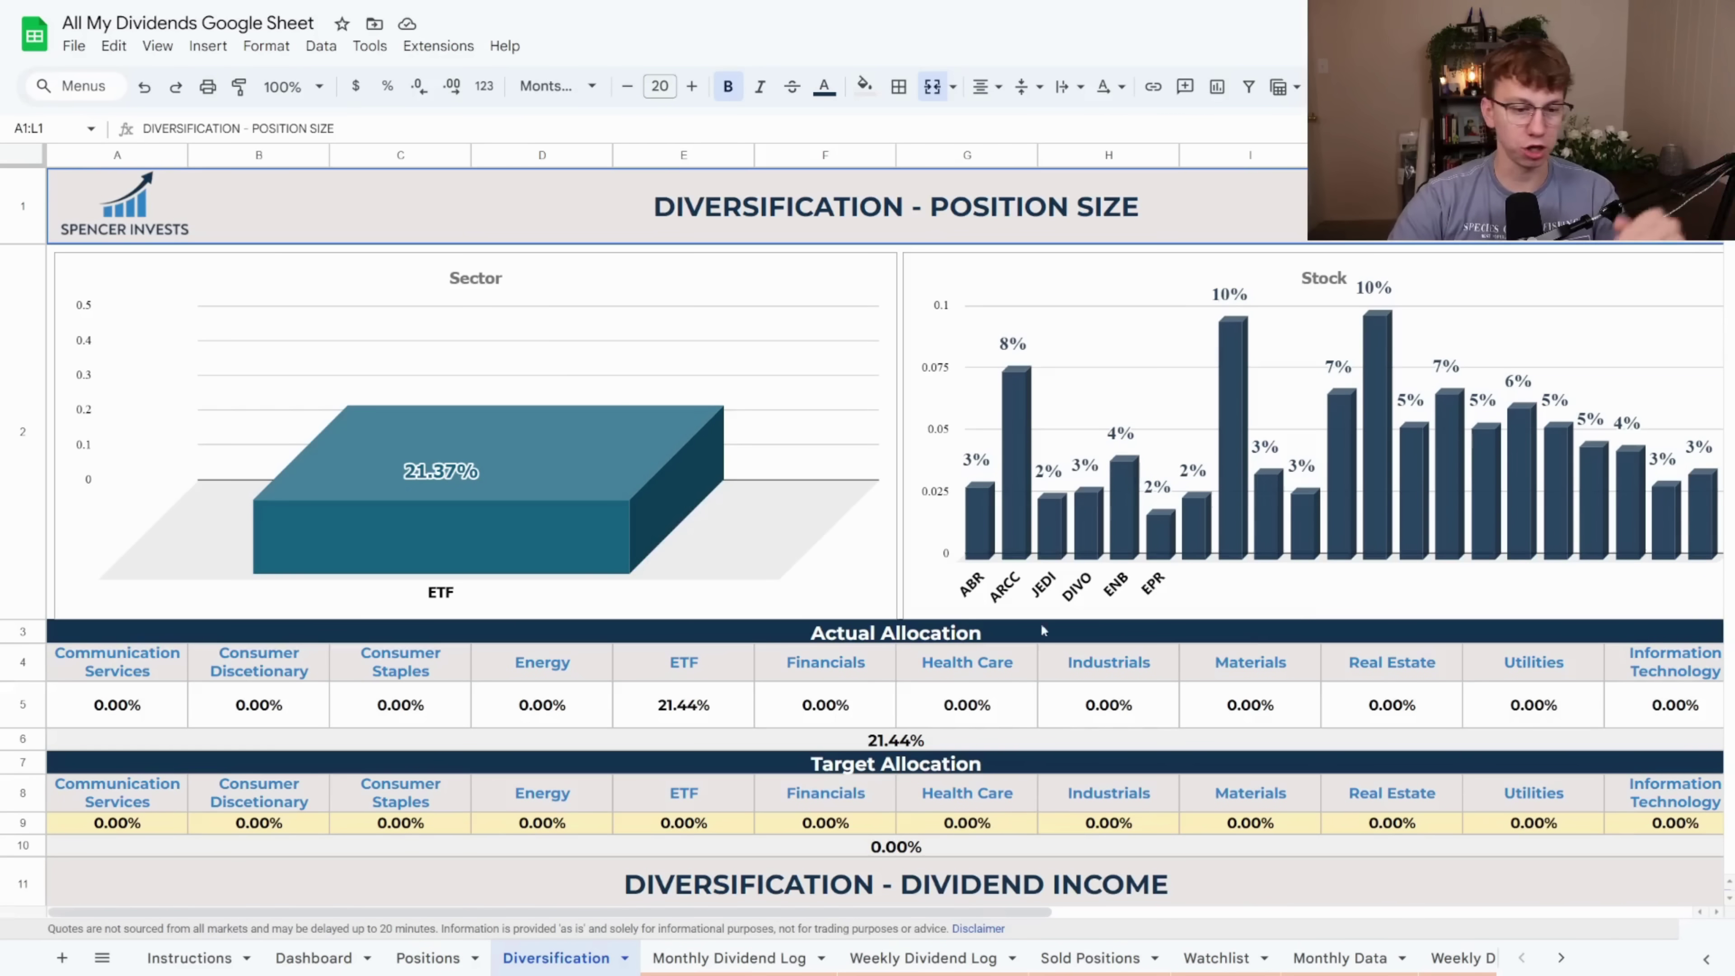
{"action": "left_click", "coordinate": [724, 964]}
{"action": "scroll", "coordinate": [718, 738], "scroll_direction": "up", "scroll_amount": 5}
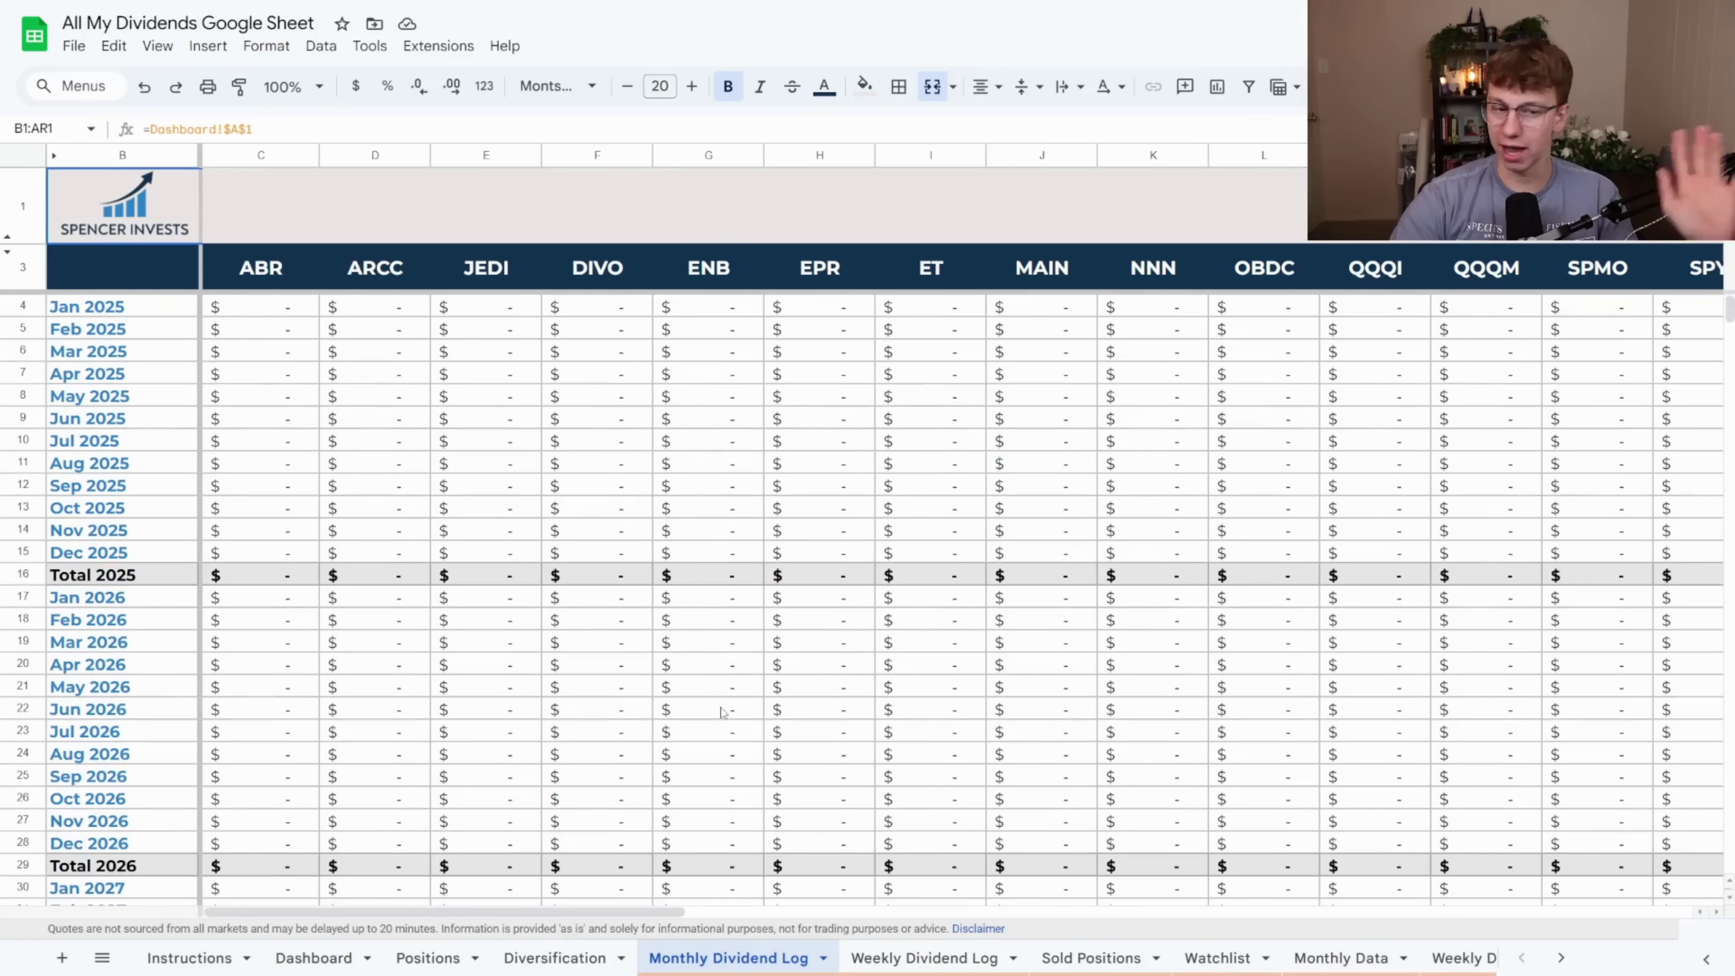
- View the Weekly Dividend Log sheet and go back through its 2026 weeks to the 2025 ones
{"action": "left_click", "coordinate": [912, 956]}
{"action": "scroll", "coordinate": [909, 764], "scroll_direction": "up", "scroll_amount": 9}
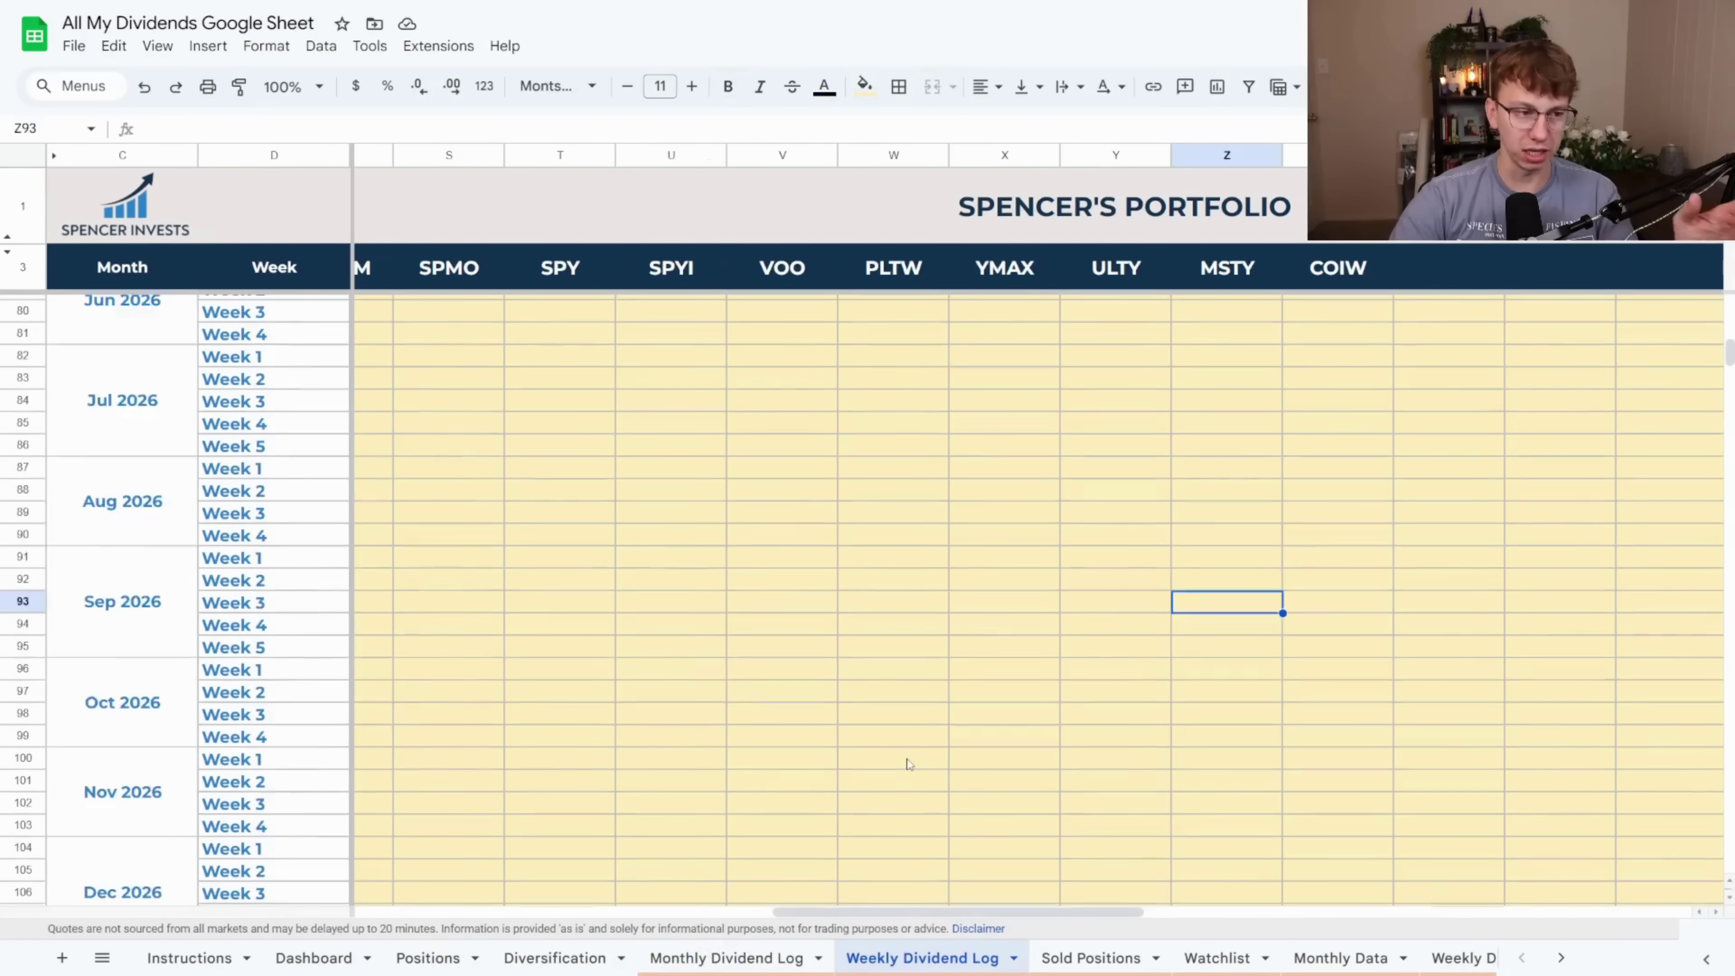
{"action": "scroll", "coordinate": [909, 763], "scroll_direction": "up", "scroll_amount": 8}
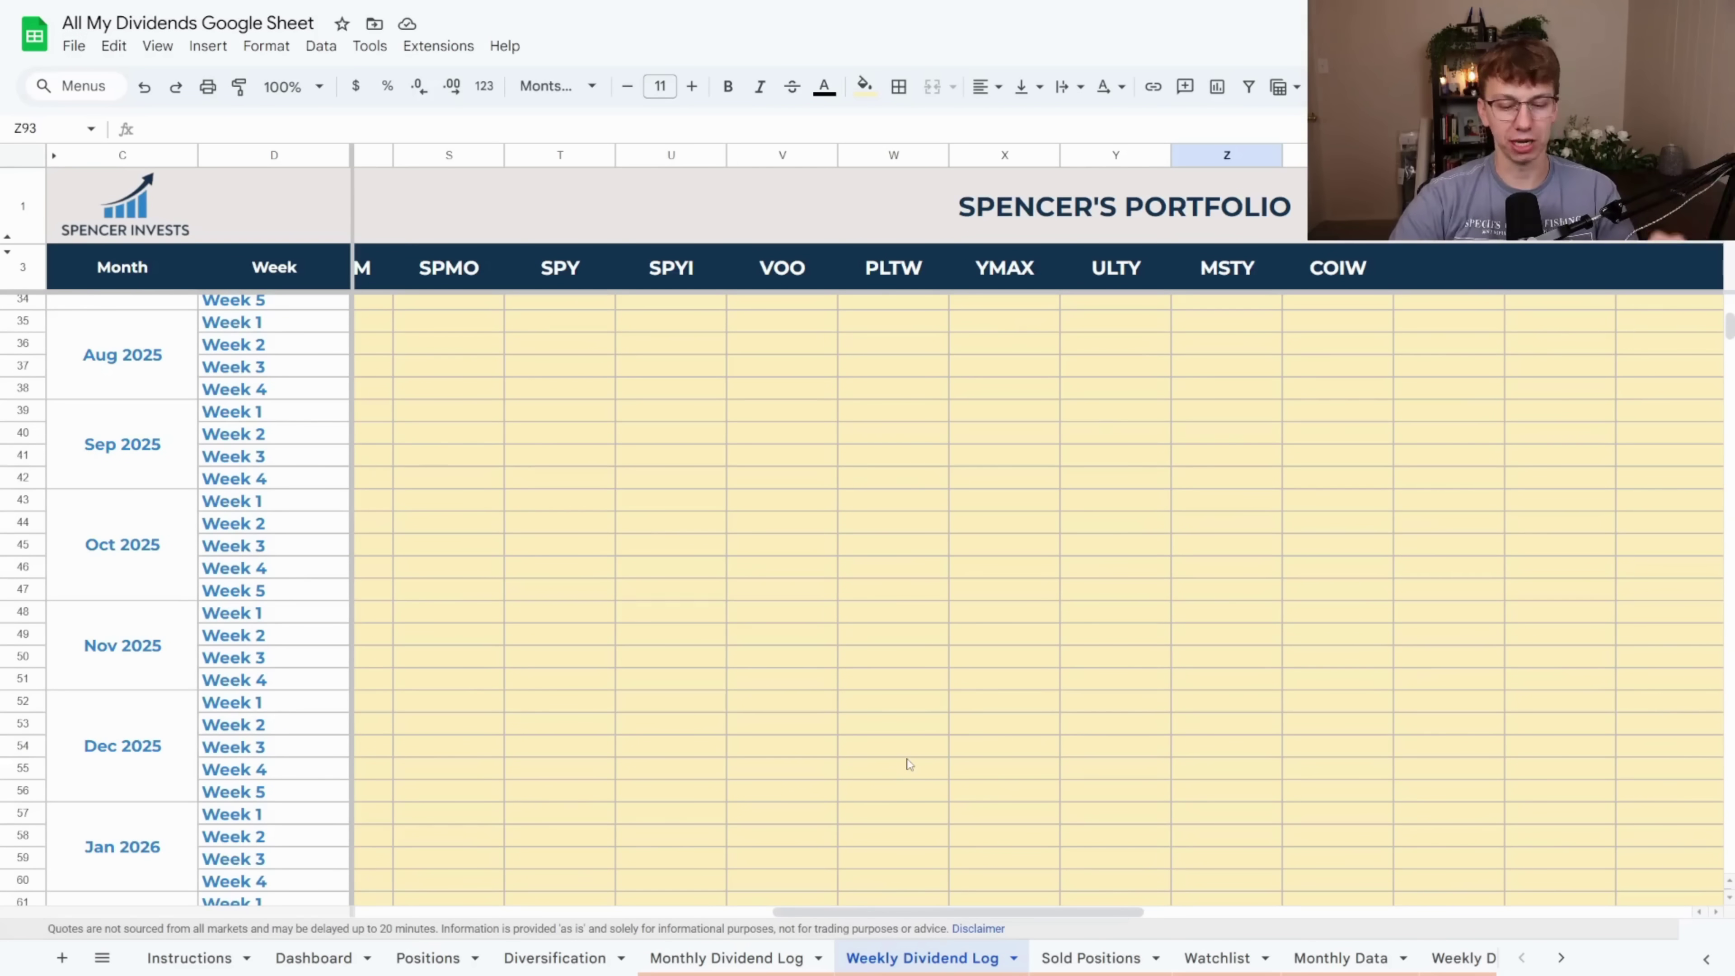
- Look at the Sold Positions, Watchlist, Monthly Data and Weekly Data sheets in turn
{"action": "left_click", "coordinate": [1089, 959]}
{"action": "left_click", "coordinate": [1275, 952]}
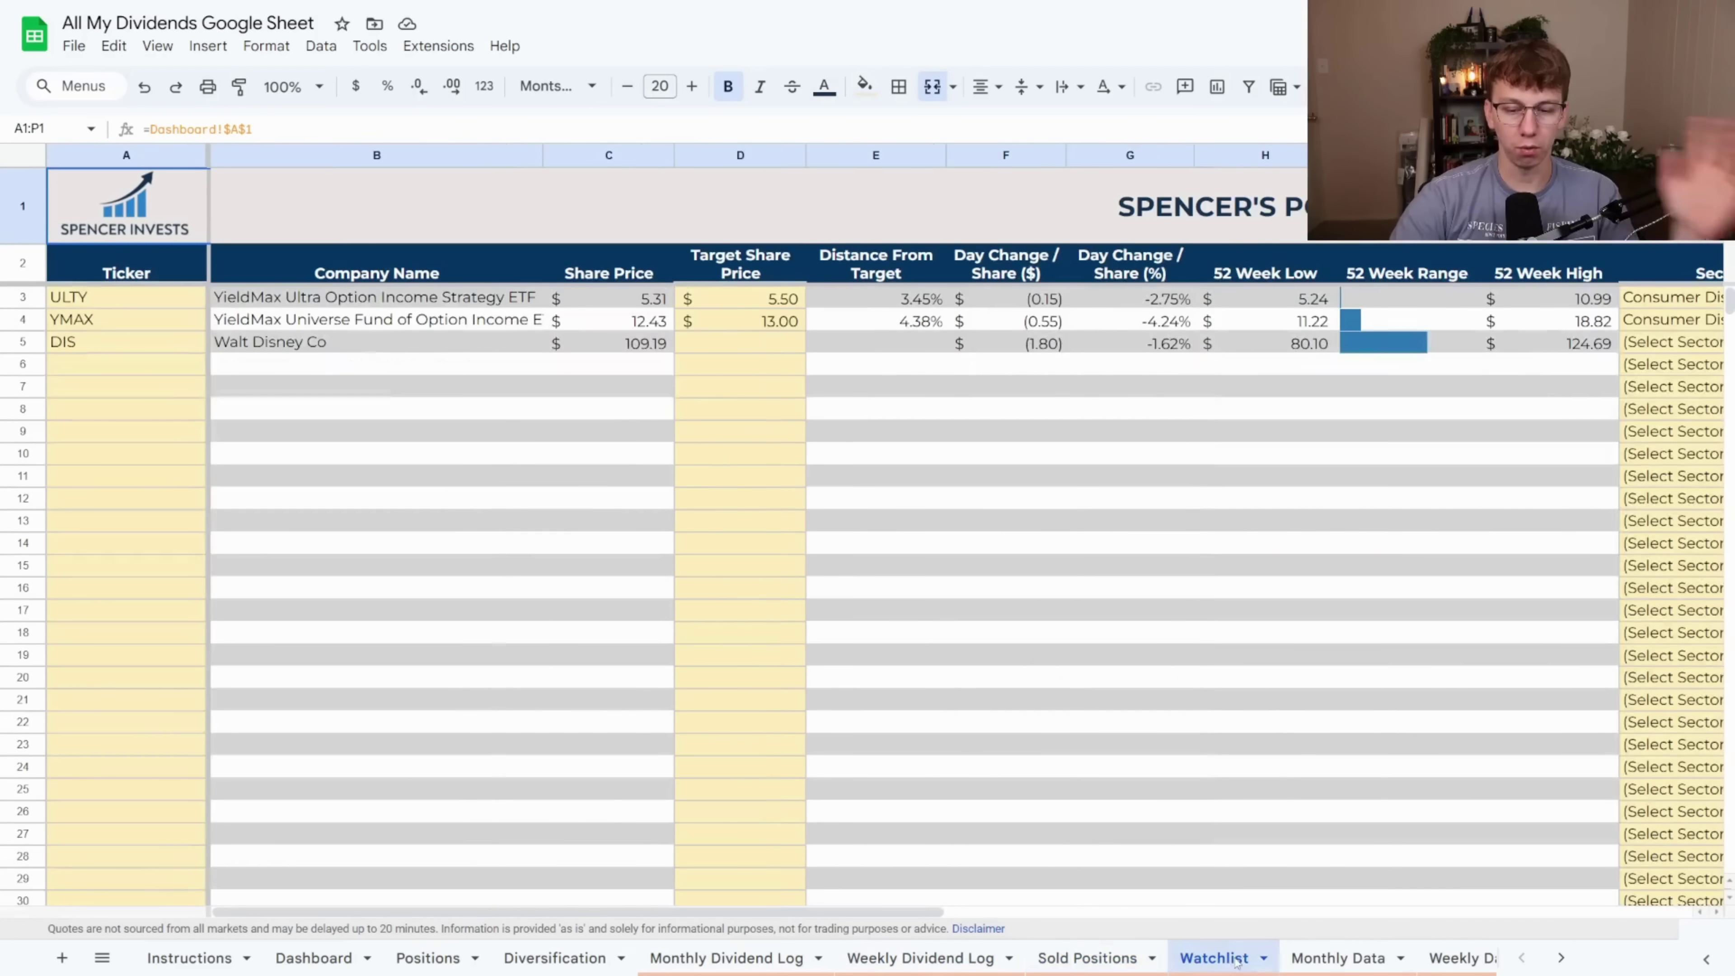
{"action": "left_click", "coordinate": [1315, 955]}
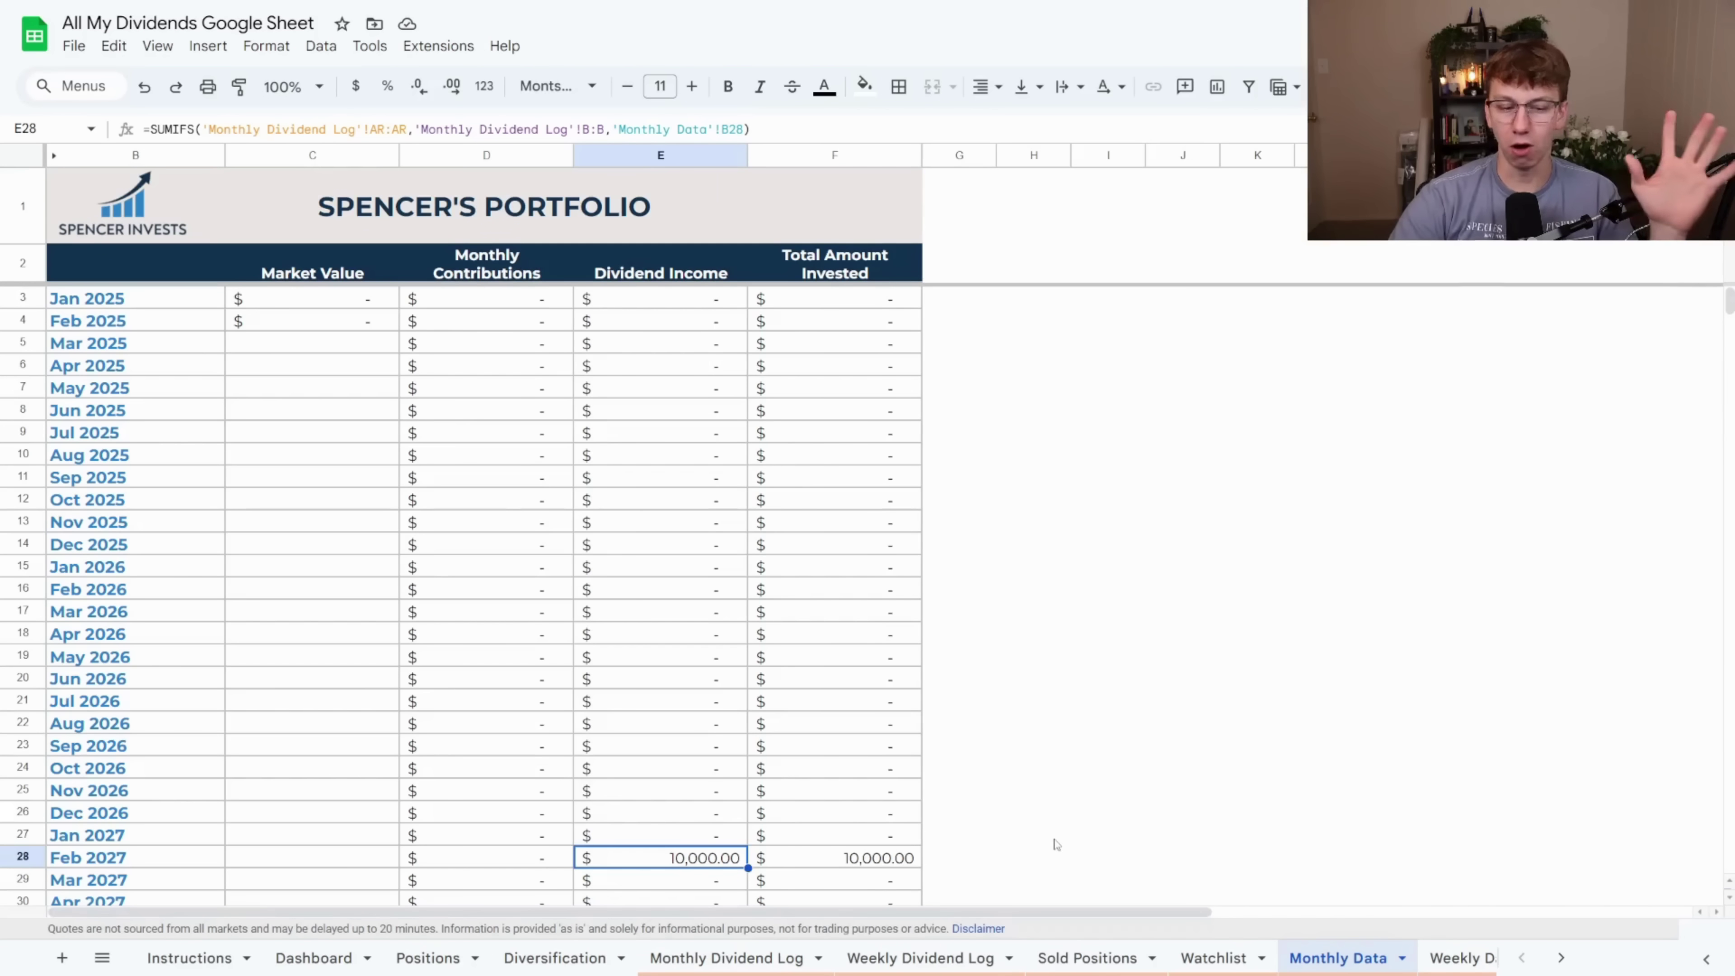
{"action": "left_click", "coordinate": [1442, 958]}
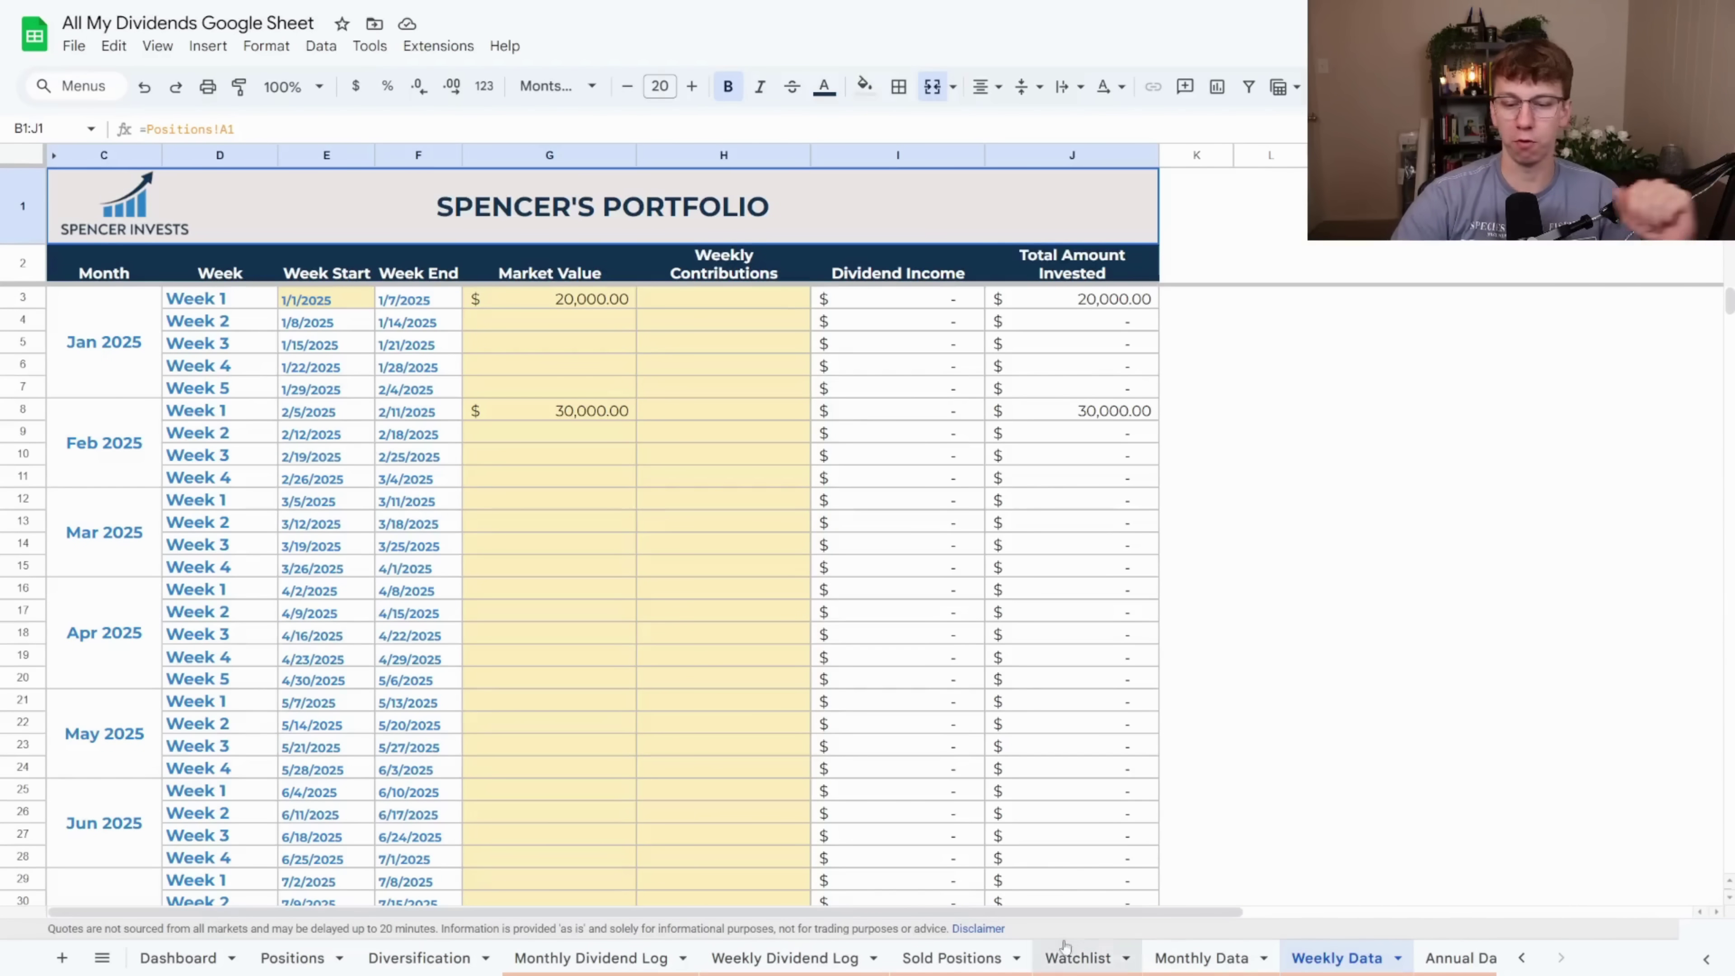
- Return to the Positions sheet and review its ticker and company name columns from the first holding onward
{"action": "left_click", "coordinate": [280, 956]}
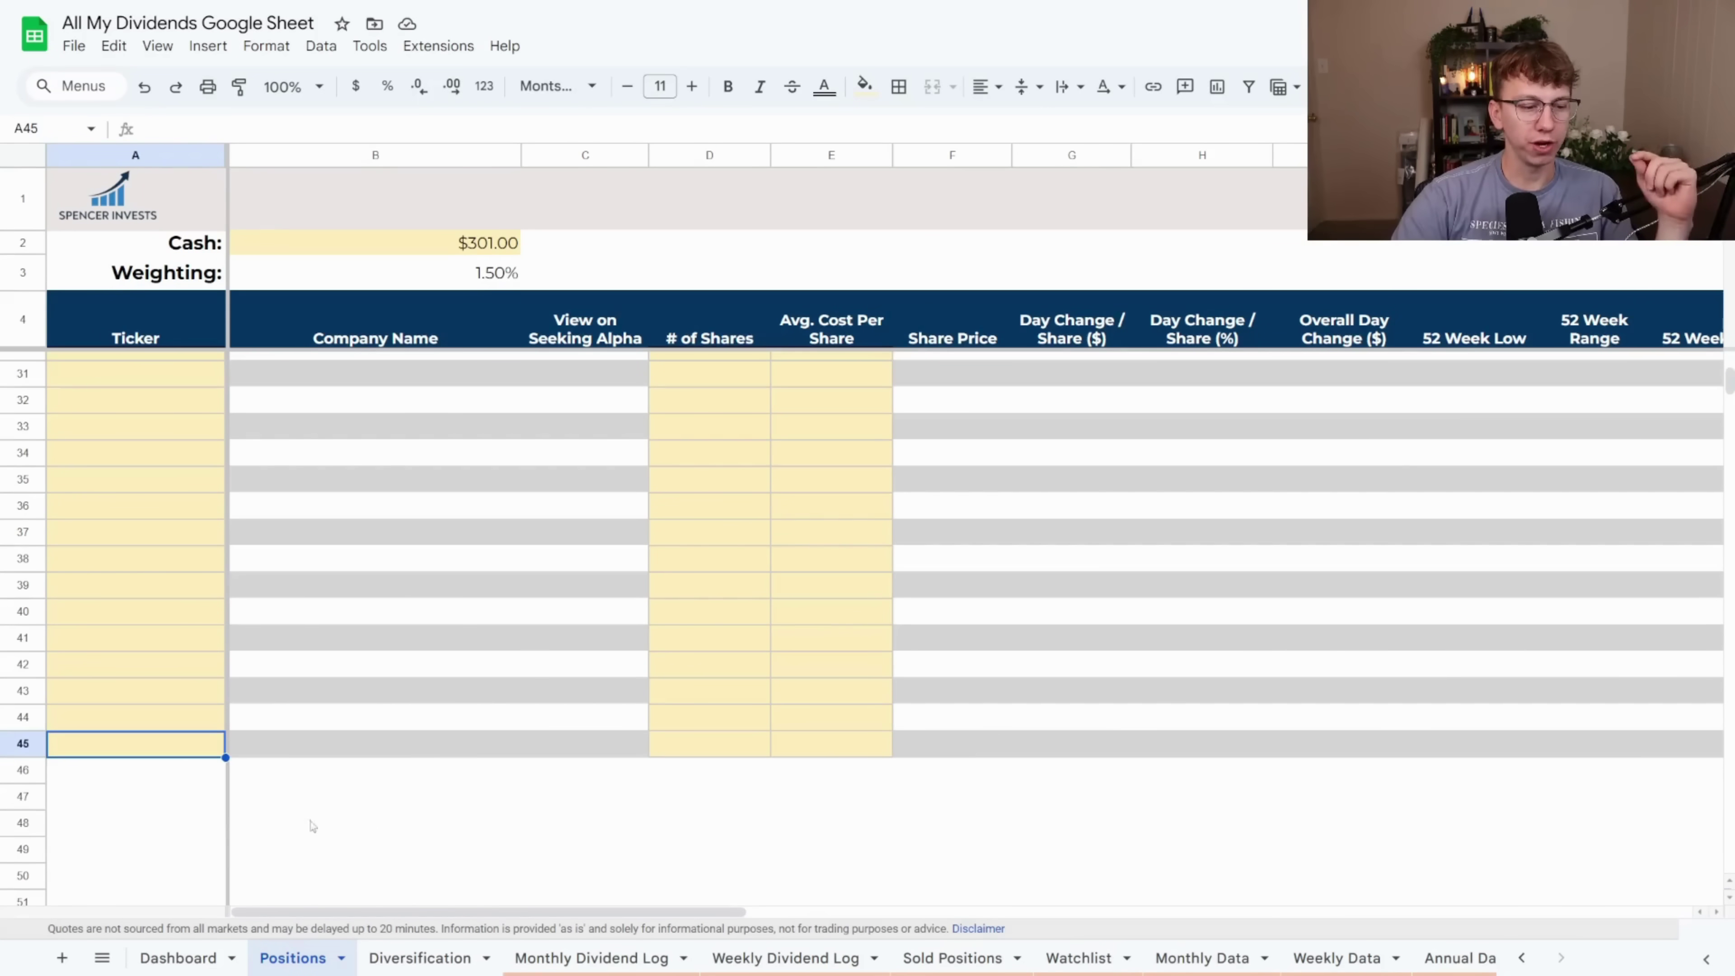
{"action": "left_click", "coordinate": [344, 821]}
{"action": "scroll", "coordinate": [161, 742], "scroll_direction": "up", "scroll_amount": 10}
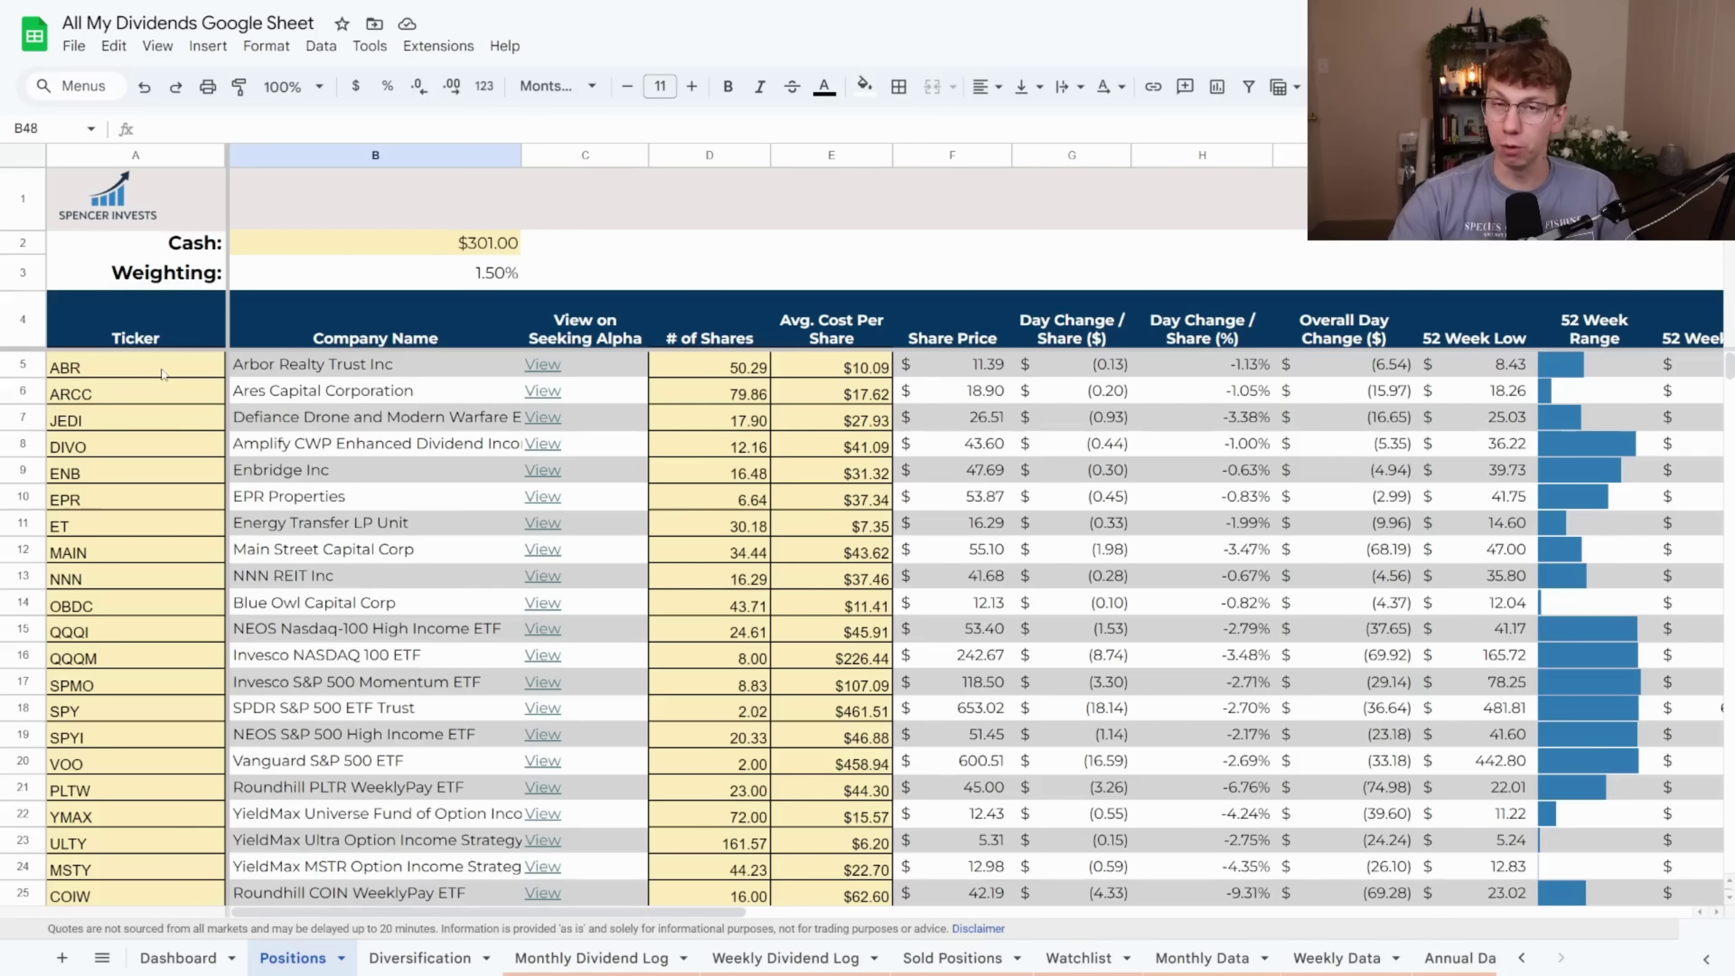
{"action": "scroll", "coordinate": [336, 508], "scroll_direction": "down", "scroll_amount": 3}
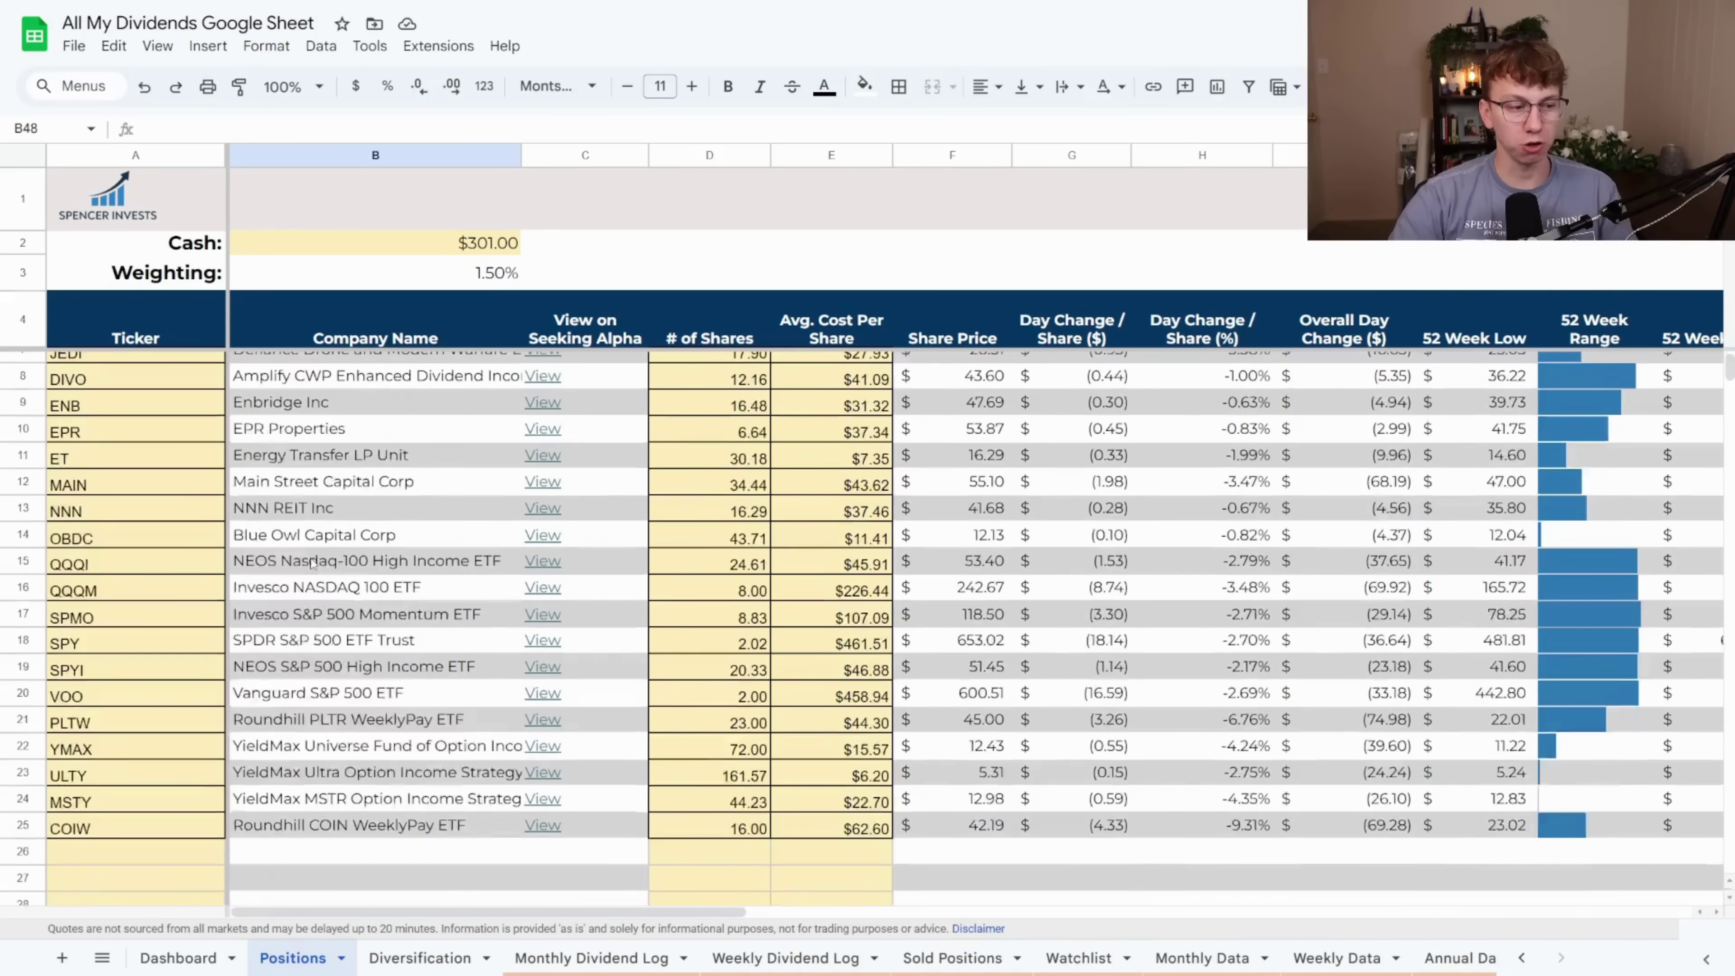
{"action": "scroll", "coordinate": [314, 567], "scroll_direction": "up", "scroll_amount": 3}
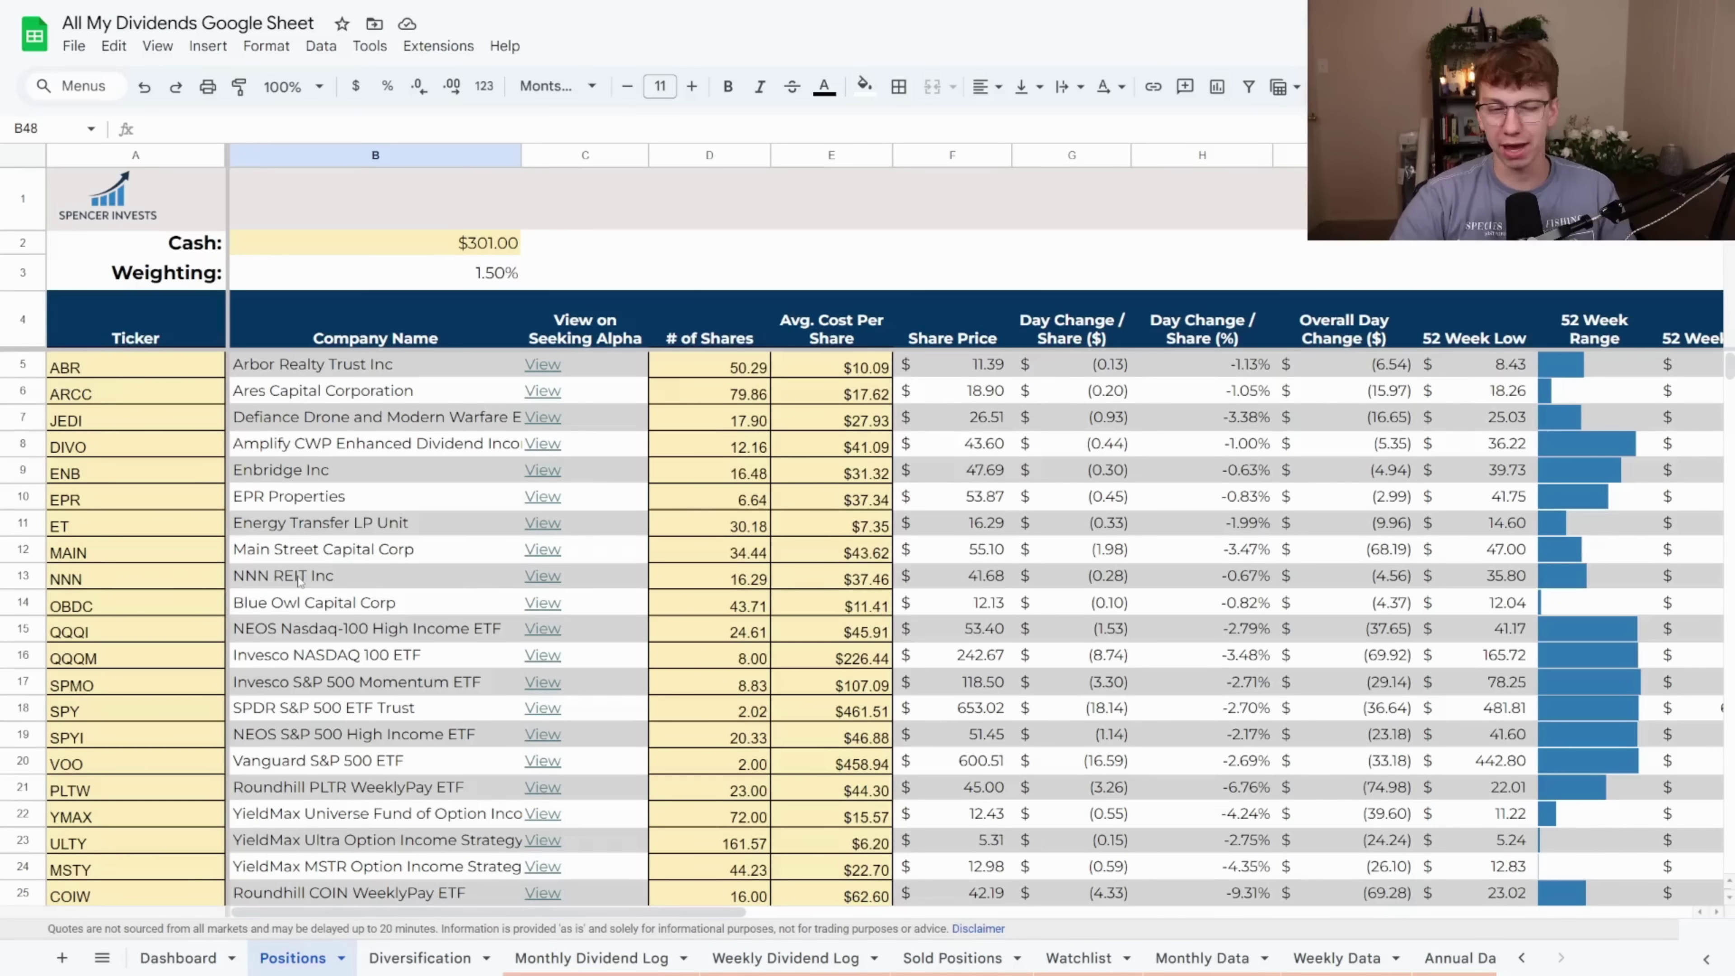
- Preview the Seeking Alpha links of the EPR and ABR holdings
{"action": "mouse_move", "coordinate": [540, 504]}
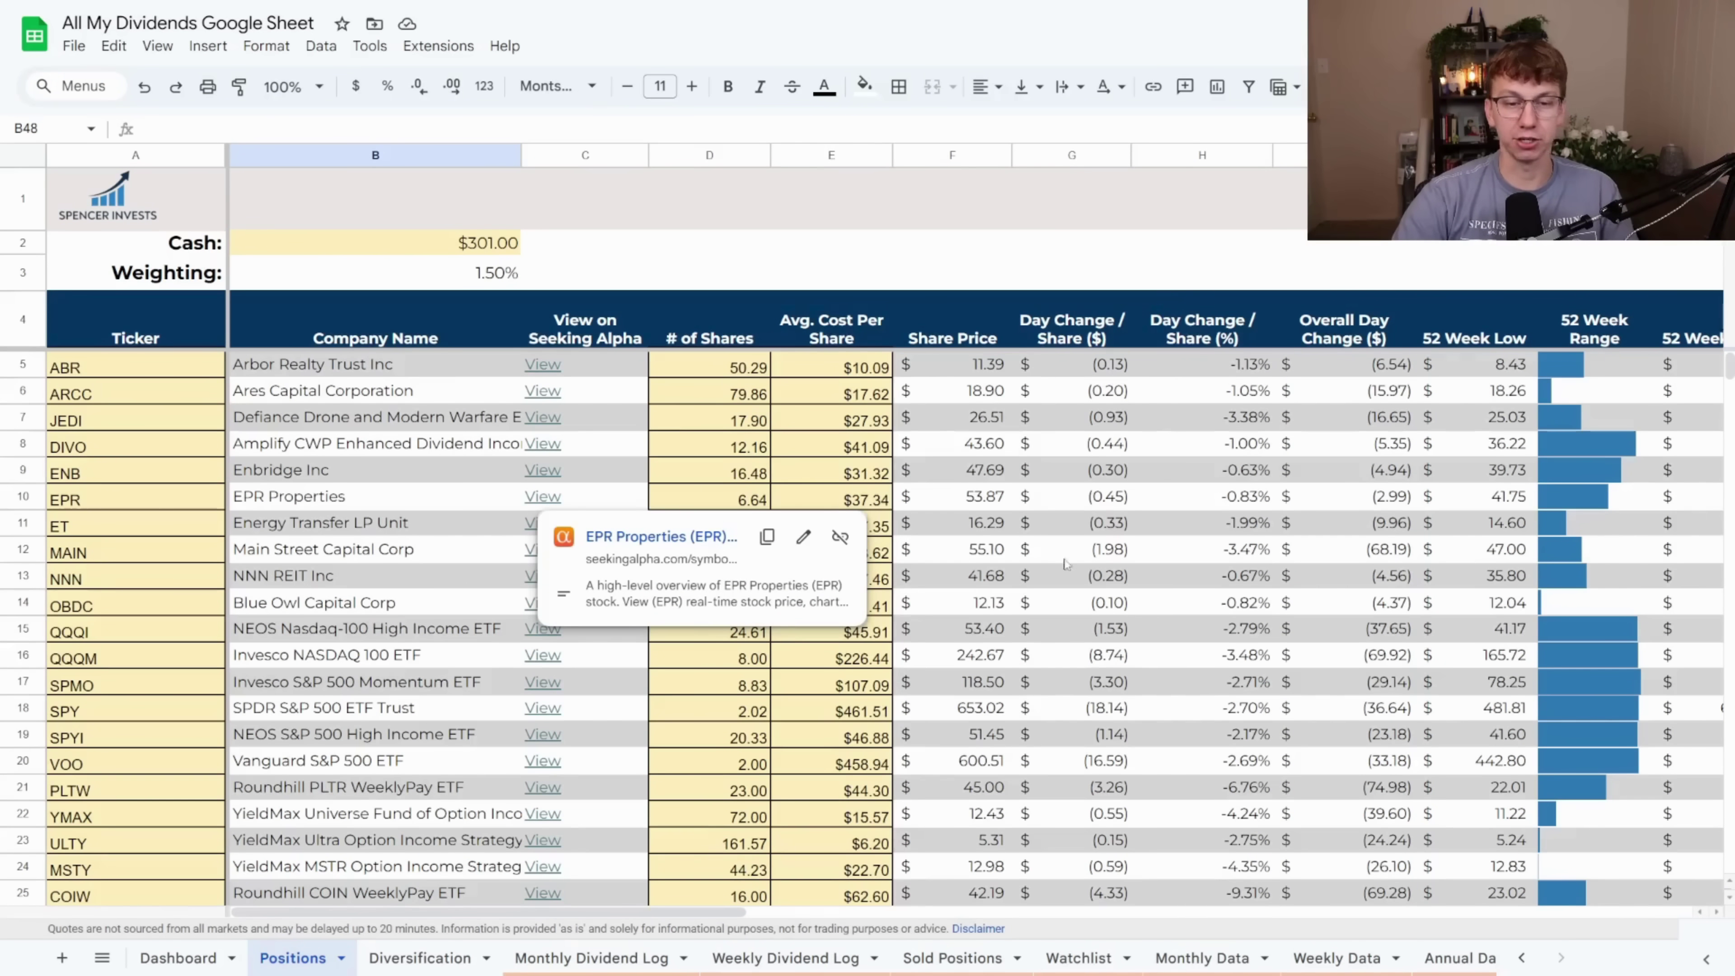
{"action": "left_click", "coordinate": [1049, 278]}
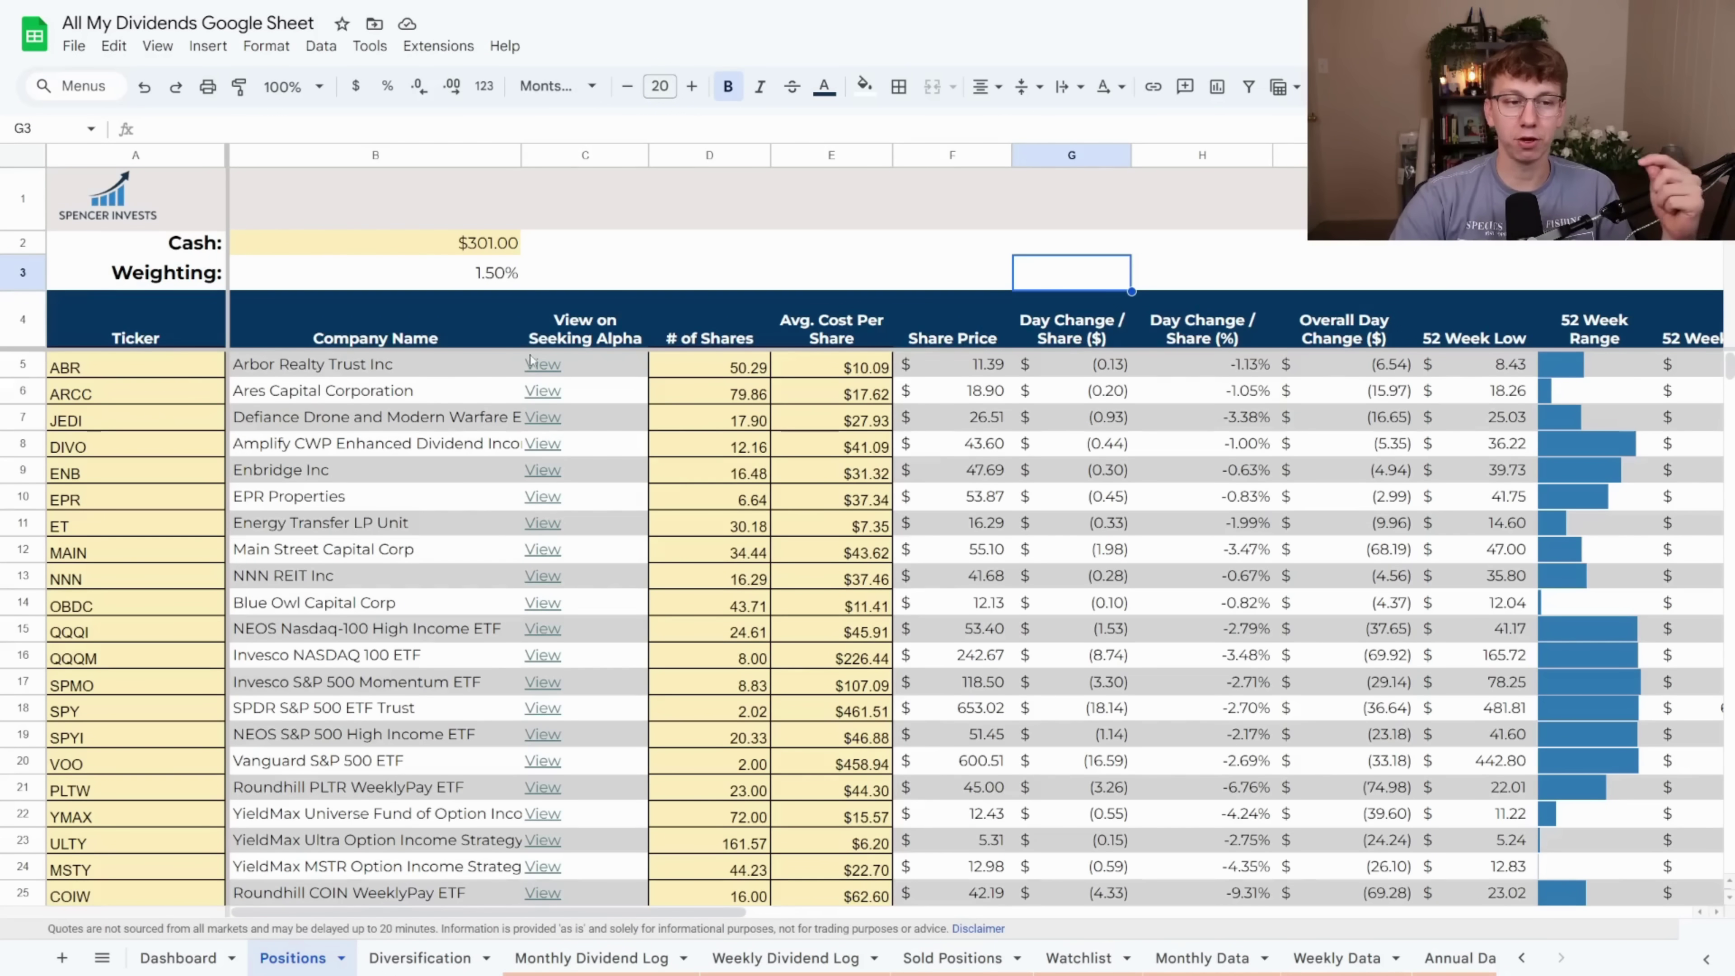
{"action": "mouse_move", "coordinate": [541, 364]}
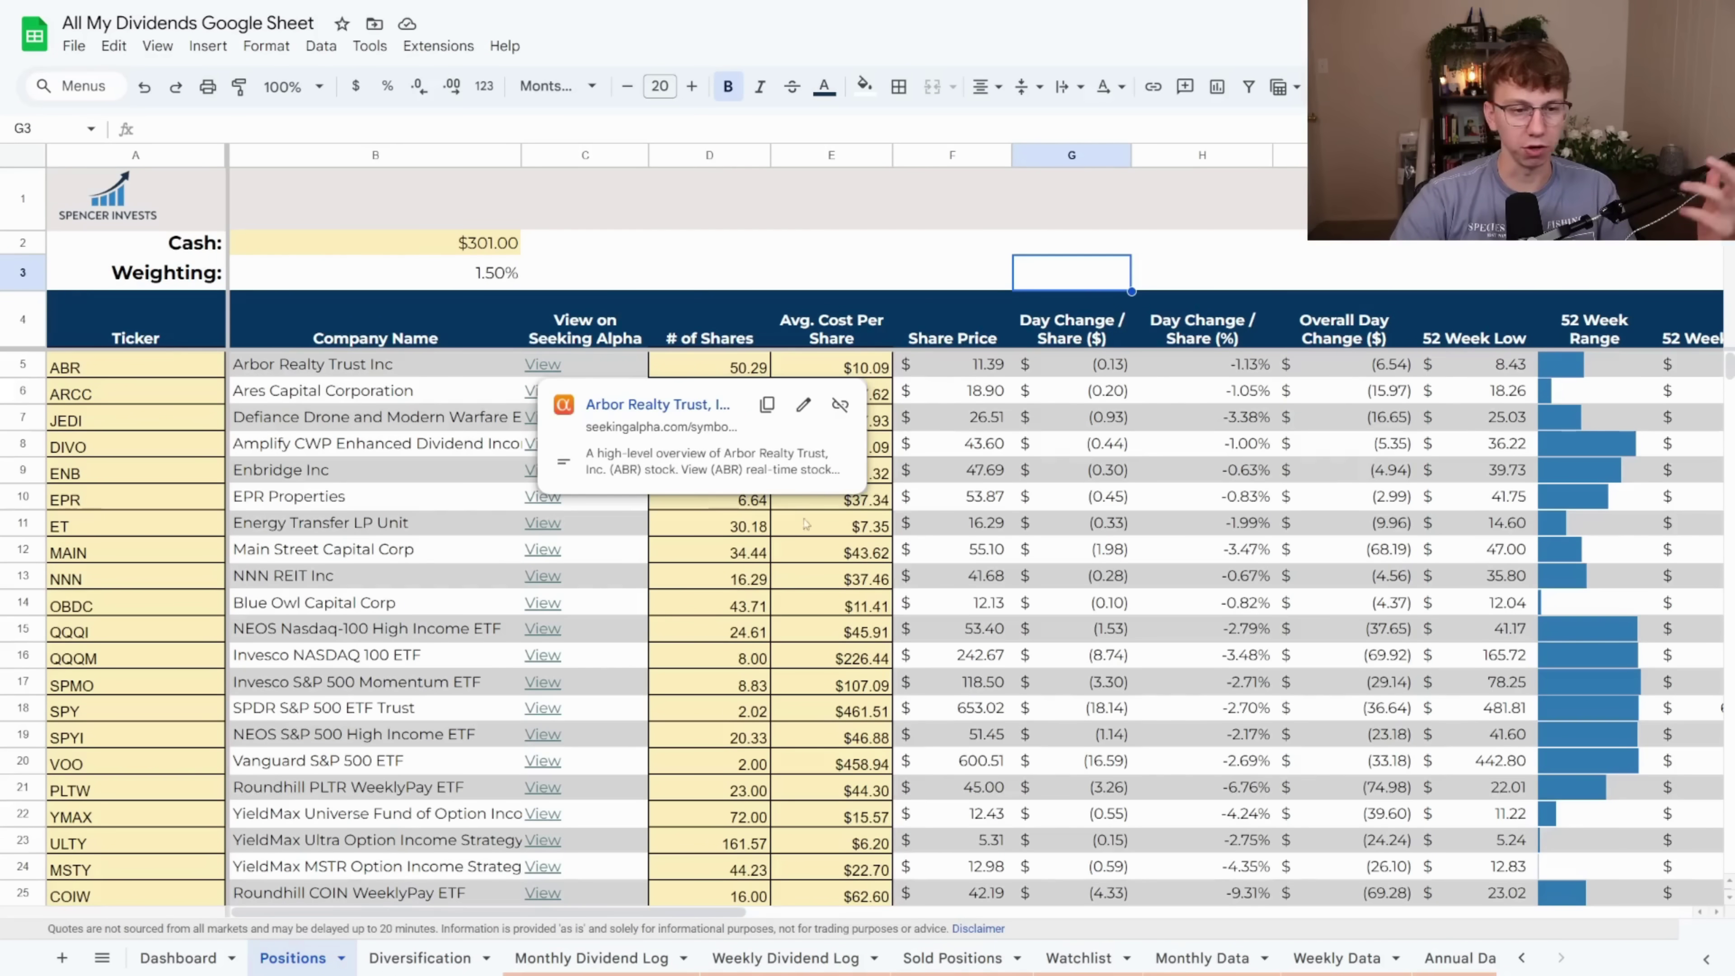
- Inspect the ABR share count, the MAIN holding's Seeking Alpha link cell and the portfolio's Cash cell
{"action": "left_click", "coordinate": [751, 364]}
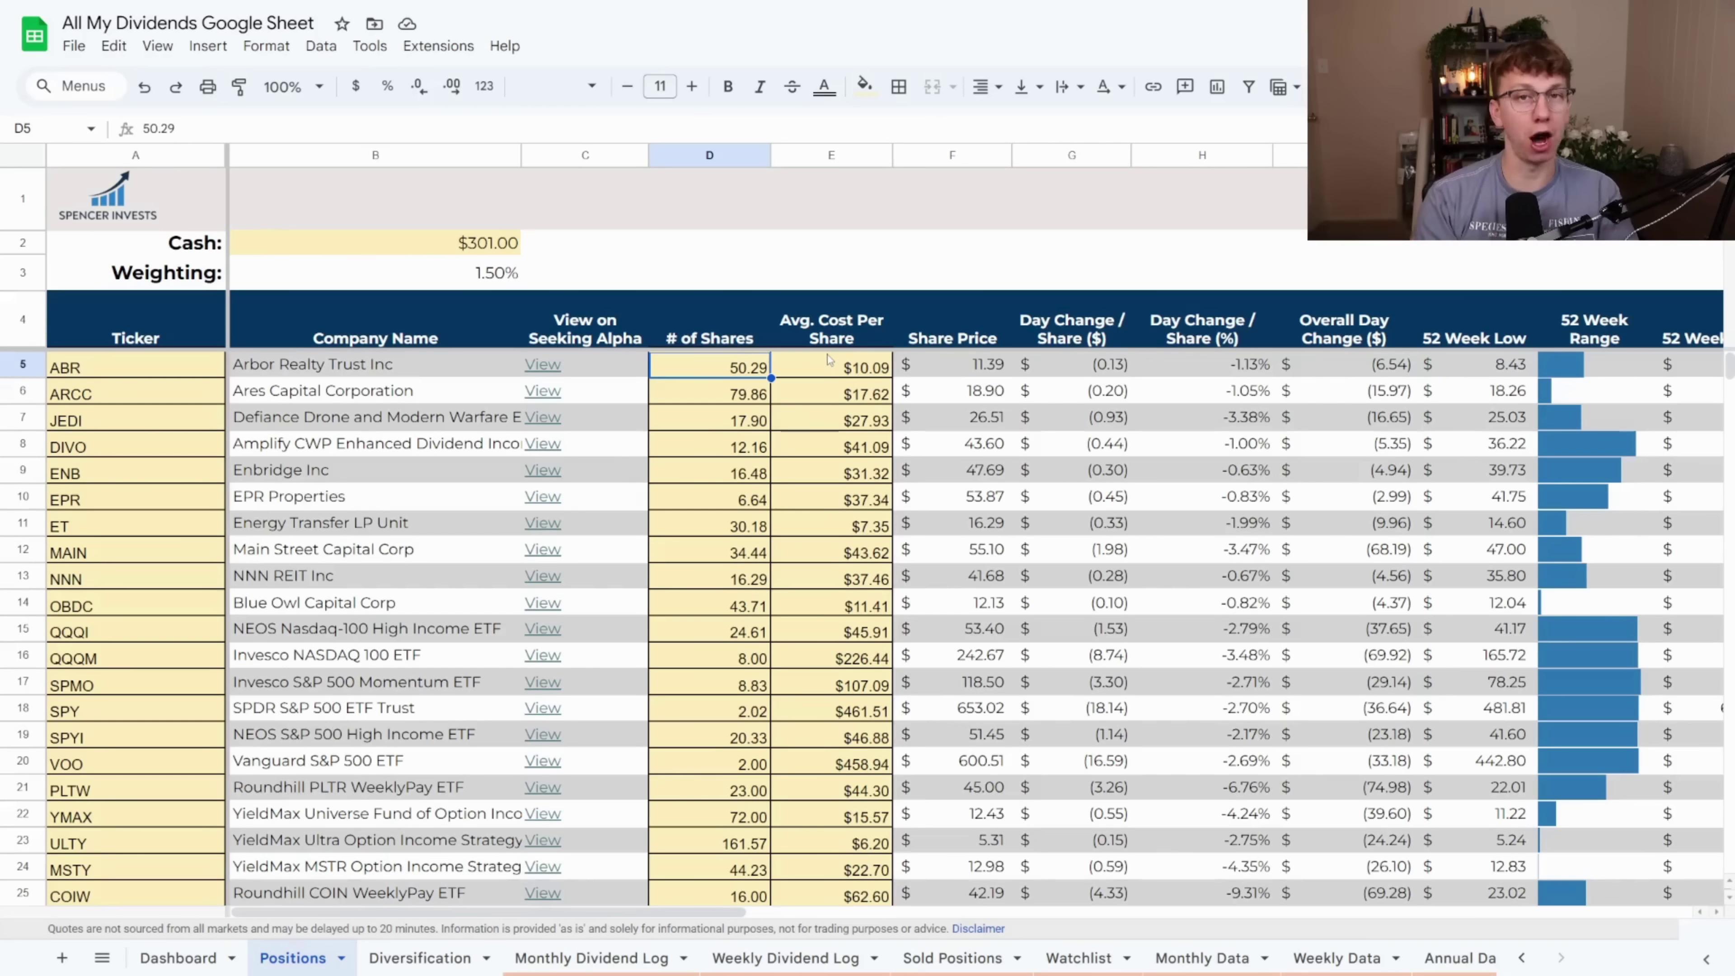
{"action": "left_click", "coordinate": [456, 248]}
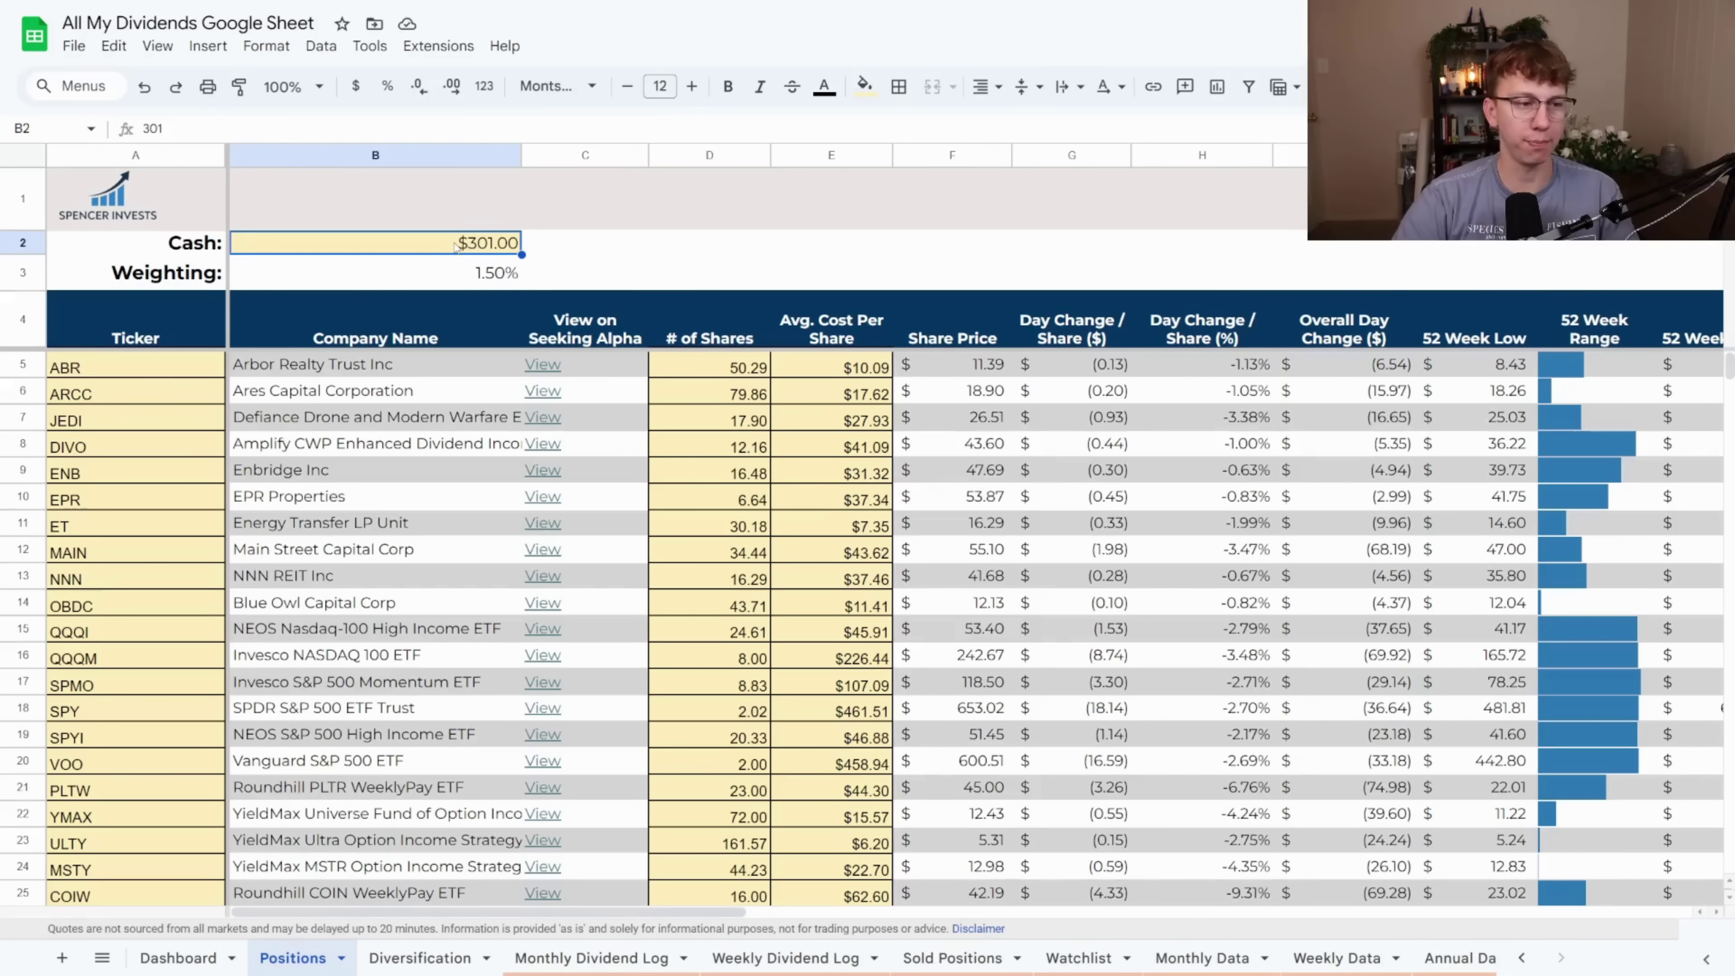
{"action": "left_click", "coordinate": [543, 547]}
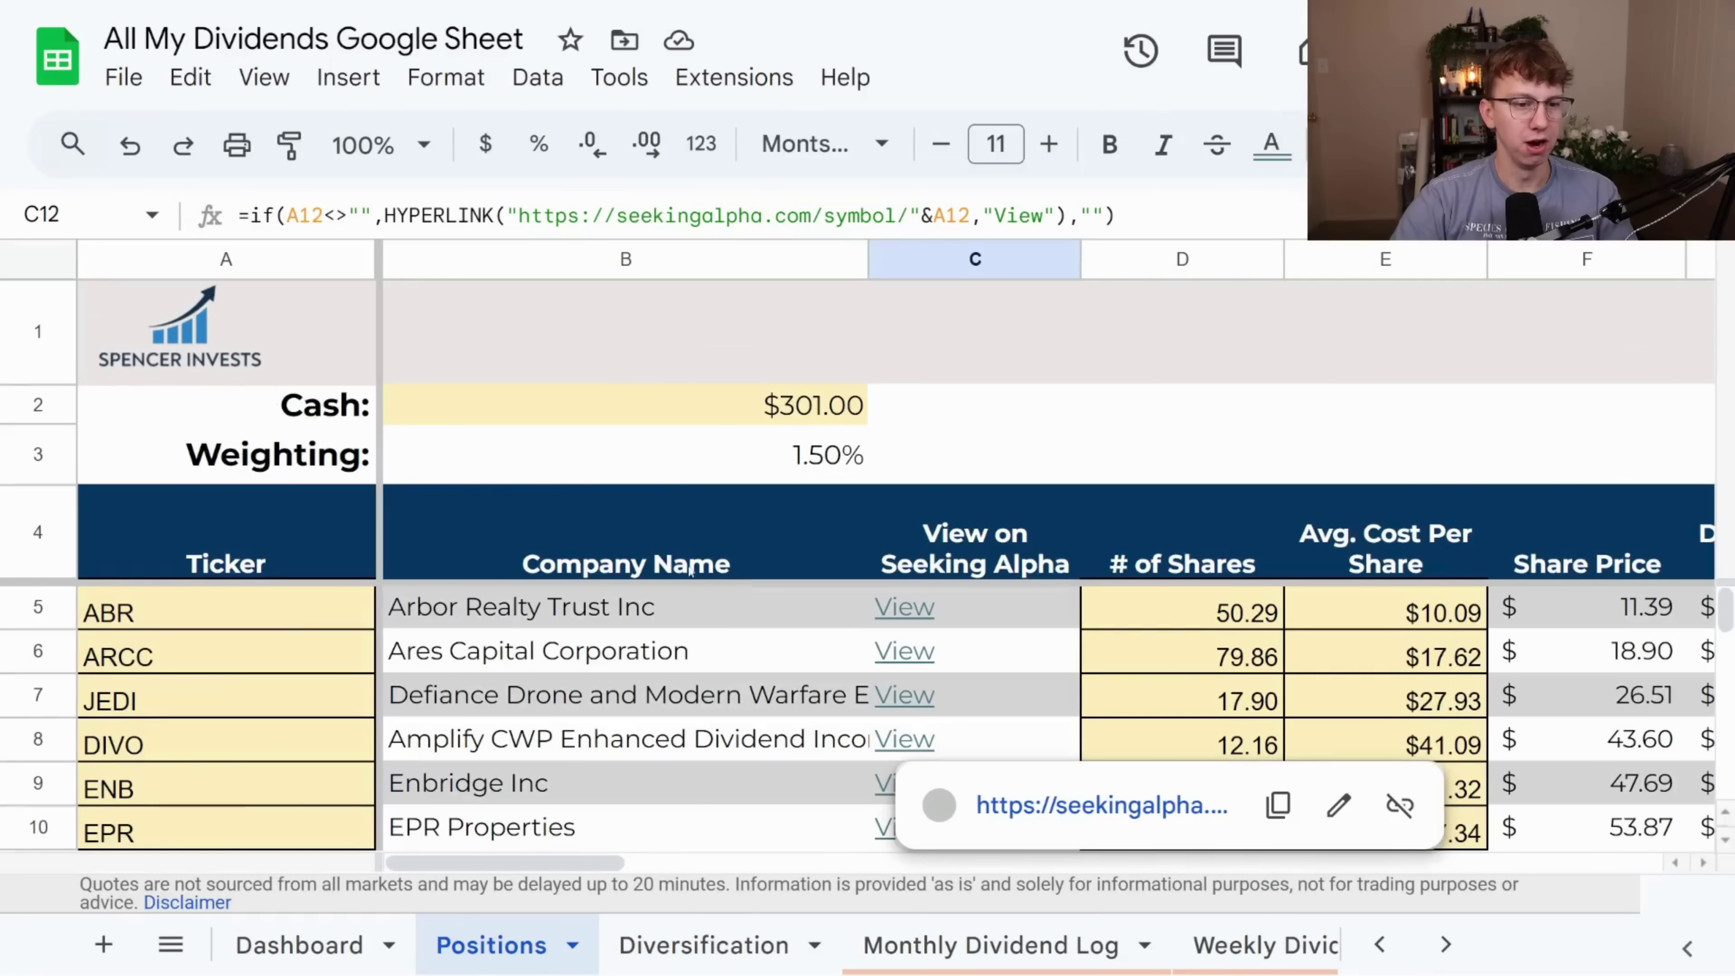
{"action": "left_click", "coordinate": [505, 319]}
{"action": "scroll", "coordinate": [671, 434], "scroll_direction": "down", "scroll_amount": 1}
{"action": "scroll", "coordinate": [839, 537], "scroll_direction": "up", "scroll_amount": 1}
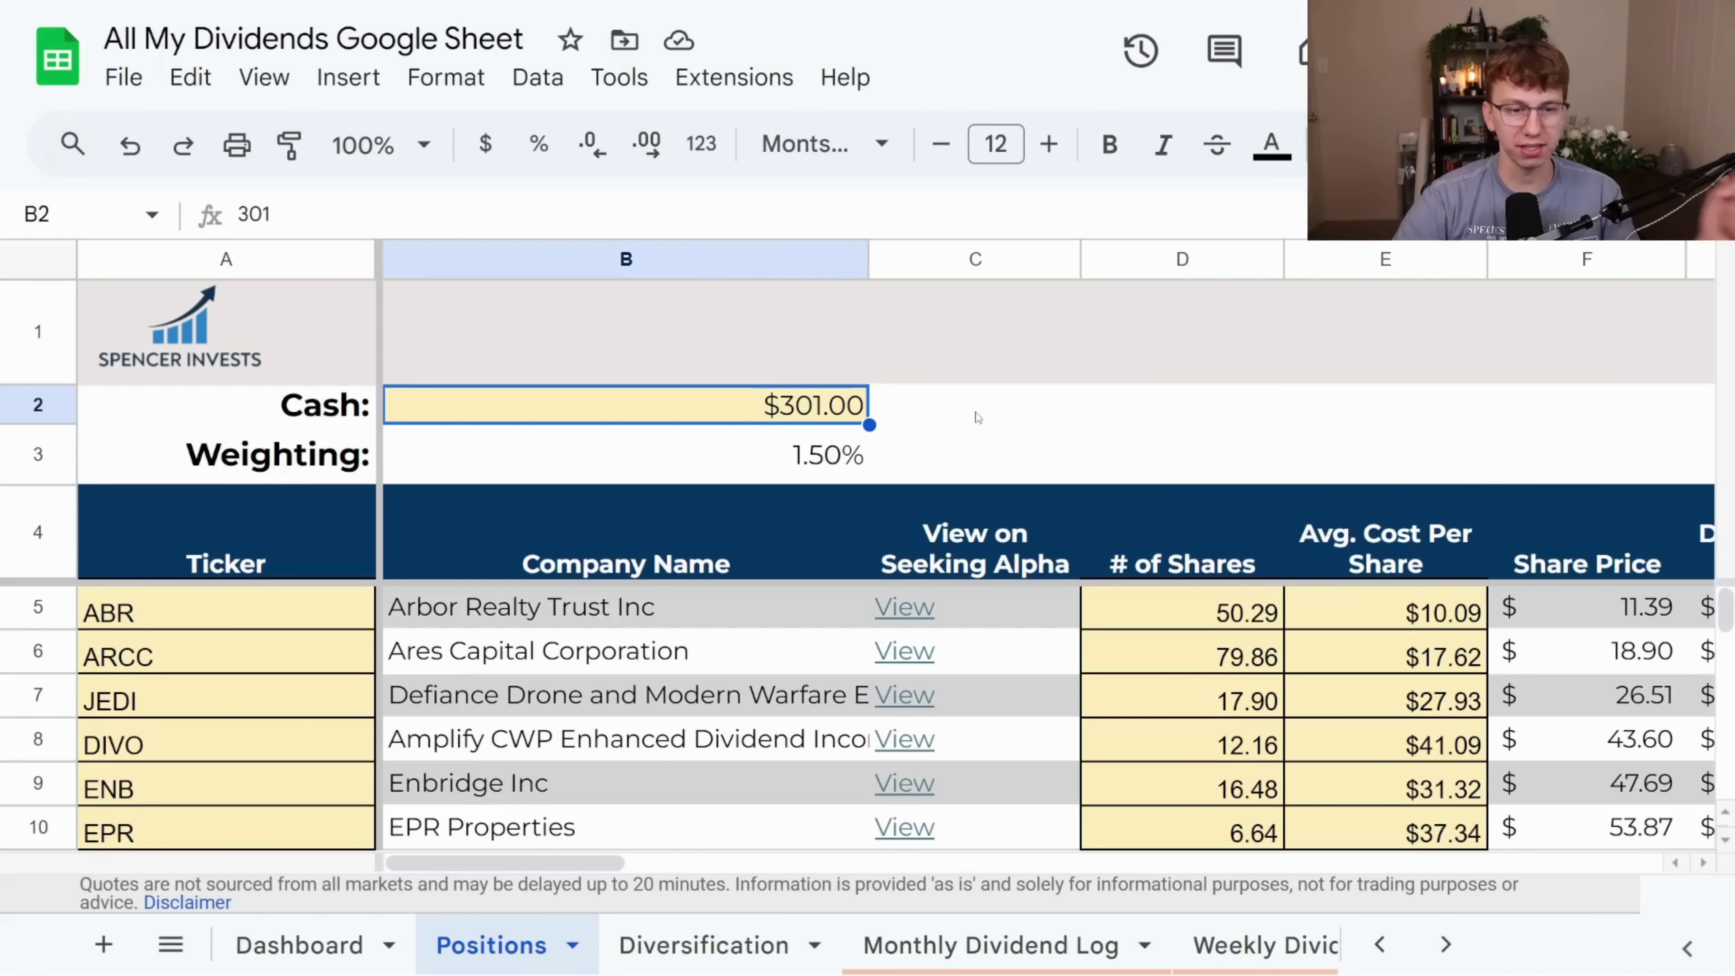
{"action": "left_click", "coordinate": [1144, 420]}
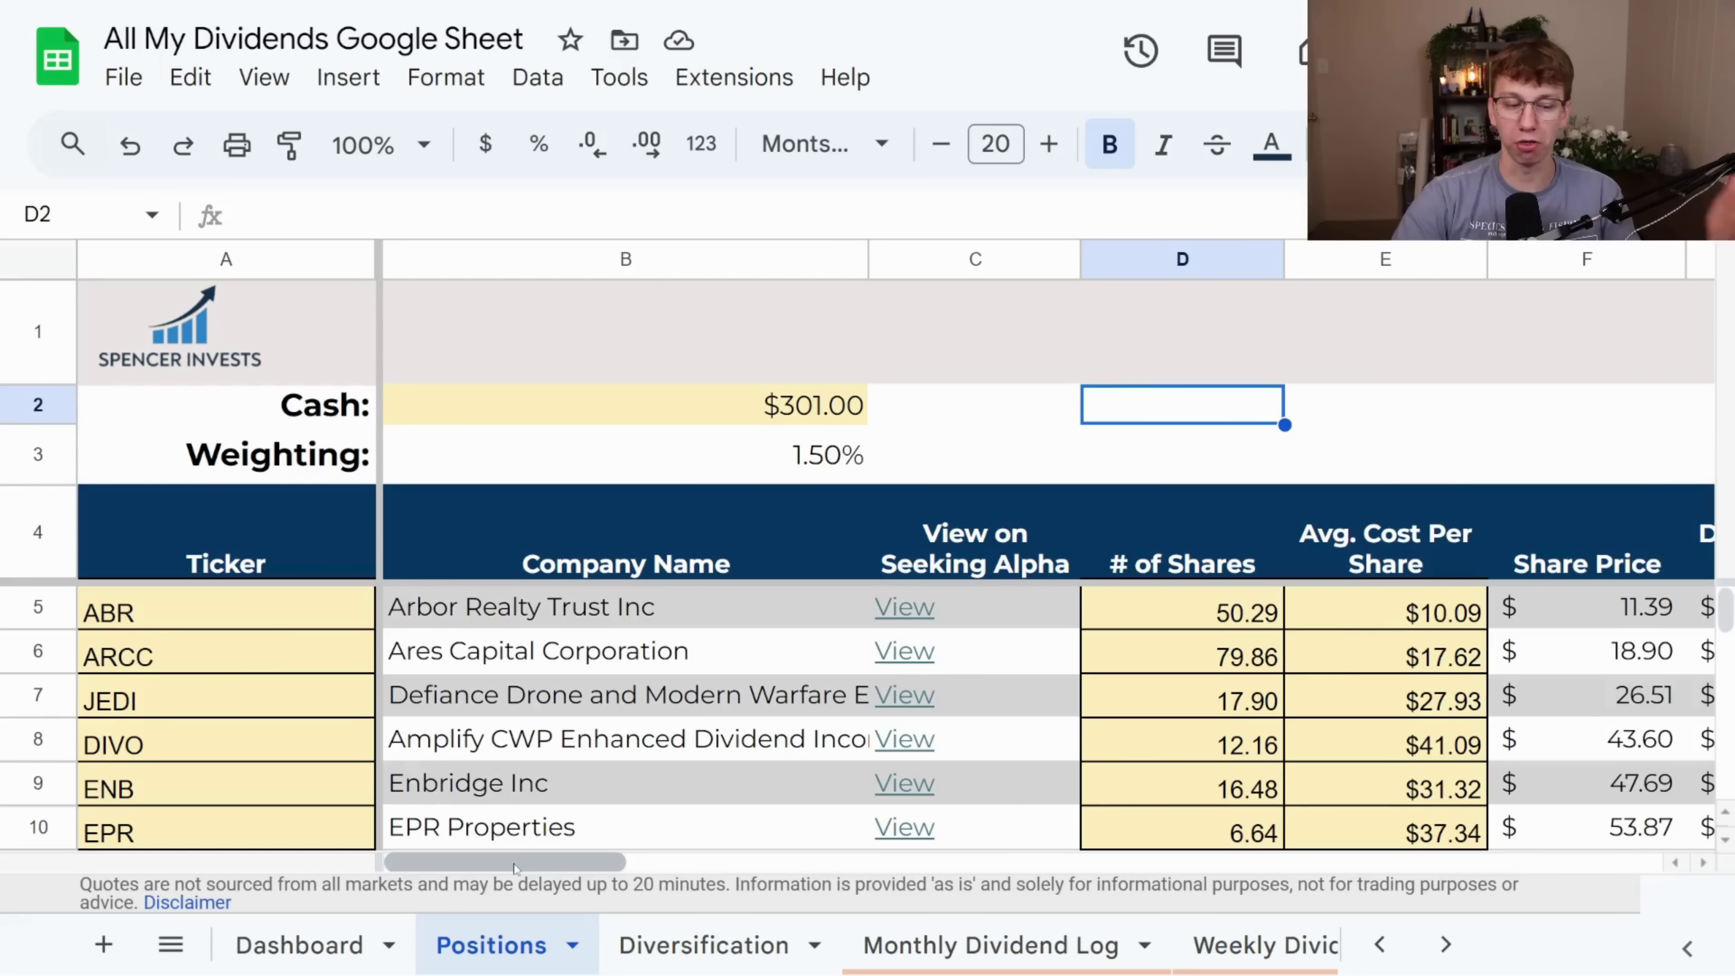
- Examine the share price, day change and 52-week columns across the holdings on the Positions sheet
{"action": "scroll", "coordinate": [998, 654], "scroll_direction": "down", "scroll_amount": 2}
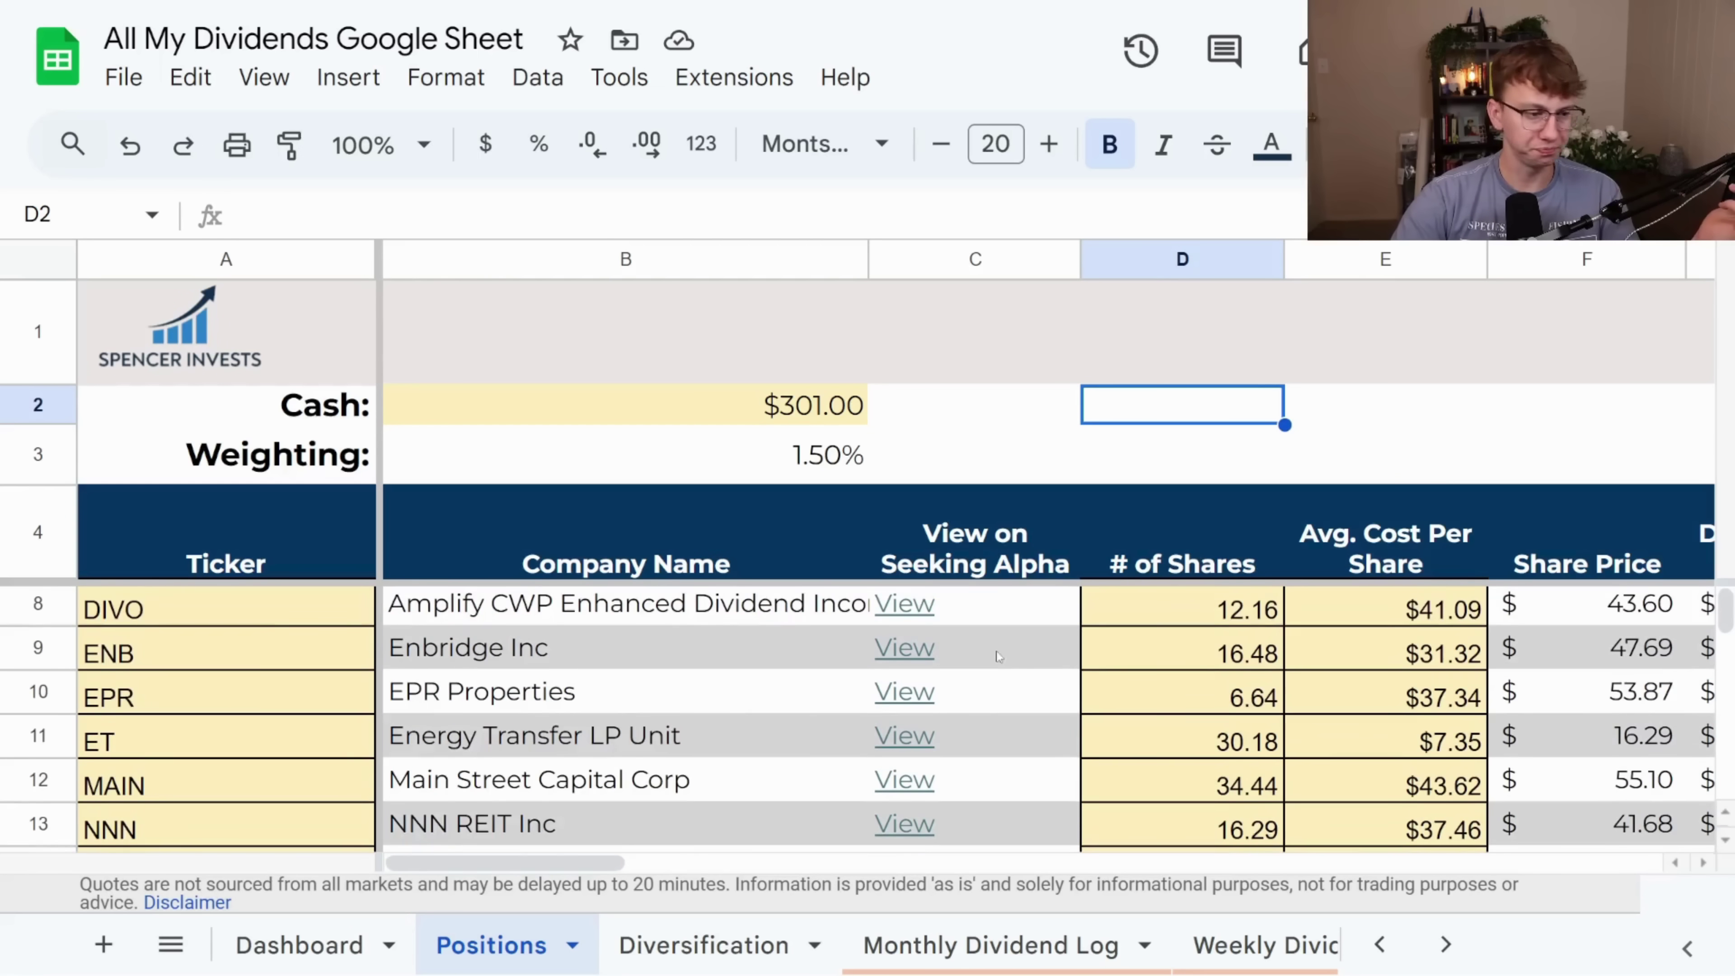
{"action": "scroll", "coordinate": [997, 655], "scroll_direction": "up", "scroll_amount": 2}
{"action": "scroll", "coordinate": [903, 707], "scroll_direction": "right", "scroll_amount": 3}
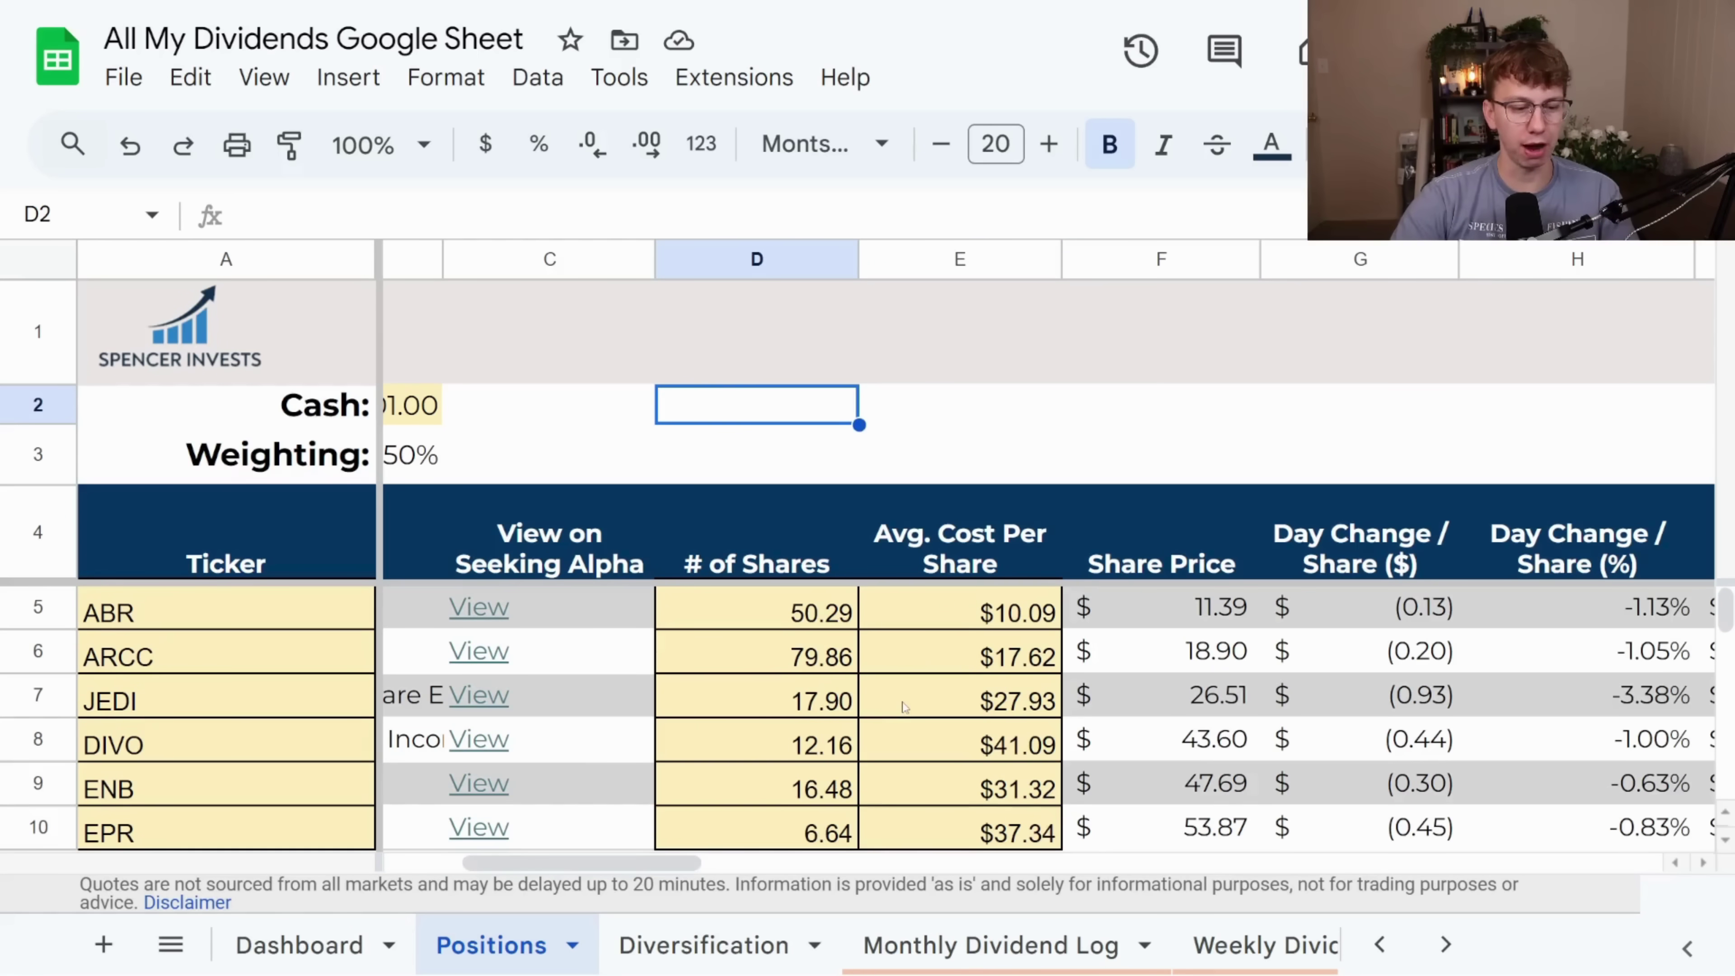
{"action": "scroll", "coordinate": [903, 706], "scroll_direction": "down", "scroll_amount": 5}
{"action": "key", "text": "ctrl+minus"}
{"action": "key", "text": "ctrl+minus"}
{"action": "key", "text": "ctrl+minus"}
{"action": "key", "text": "ctrl+minus"}
{"action": "key", "text": "ctrl+minus"}
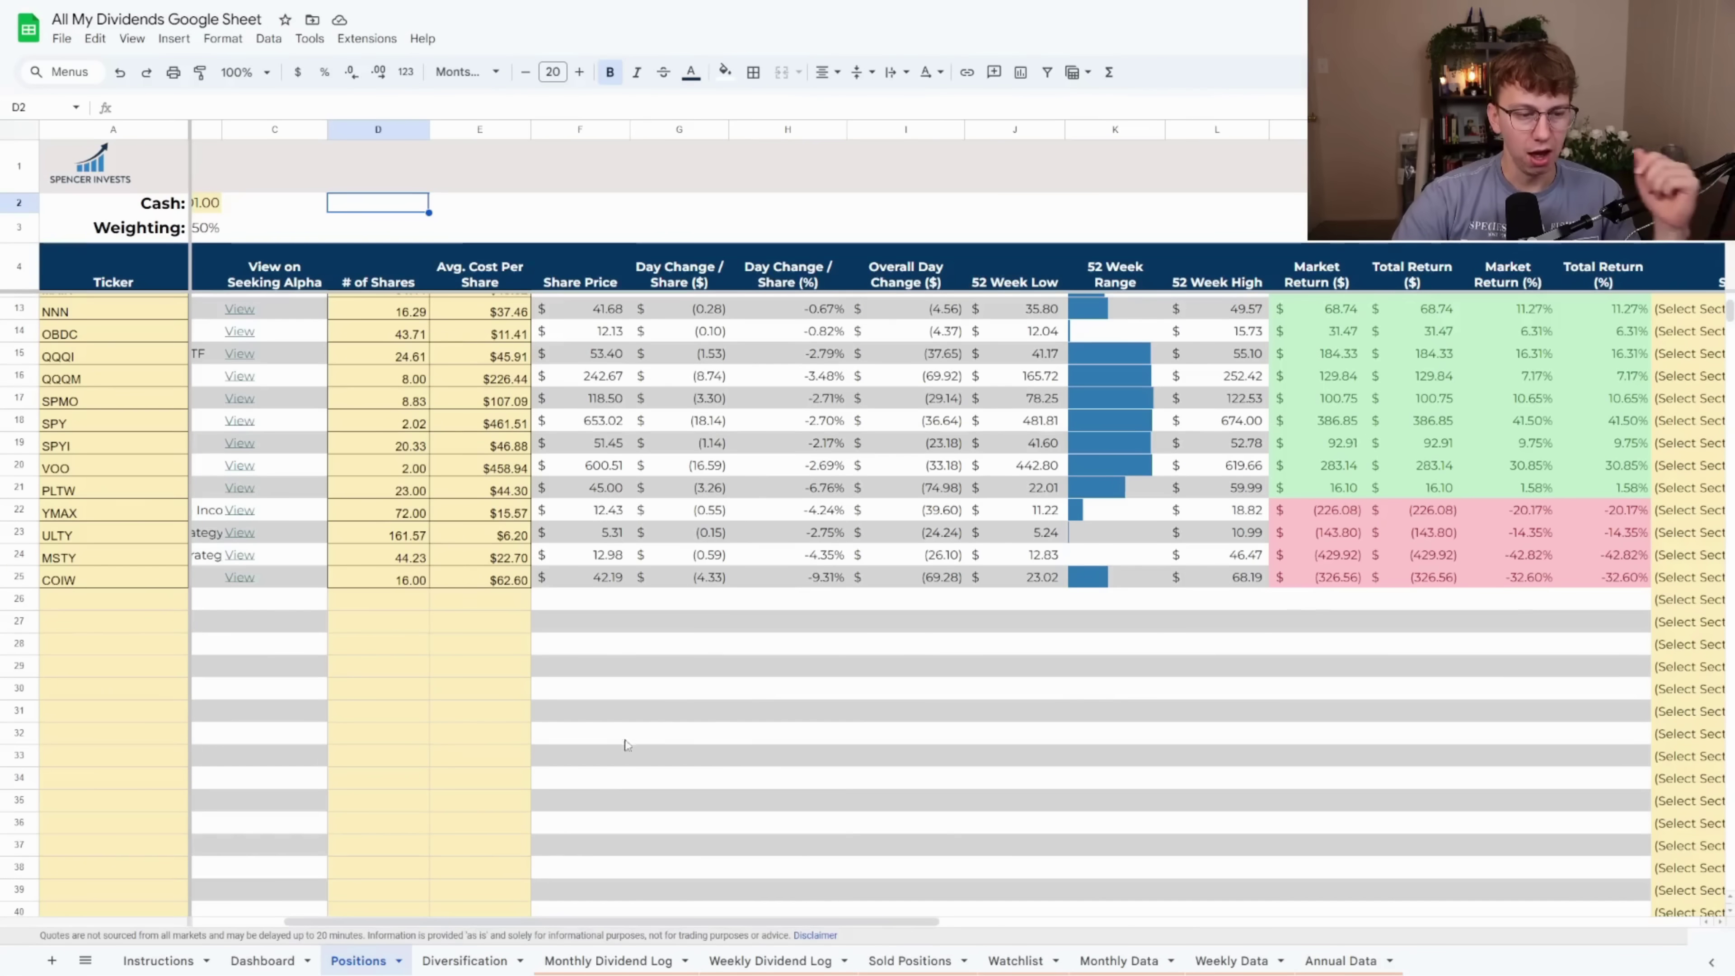
{"action": "scroll", "coordinate": [906, 830], "scroll_direction": "up", "scroll_amount": 3}
{"action": "key", "text": "ctrl+plus"}
{"action": "key", "text": "ctrl+plus"}
{"action": "key", "text": "ctrl+plus"}
{"action": "key", "text": "ctrl+plus"}
{"action": "key", "text": "ctrl+plus"}
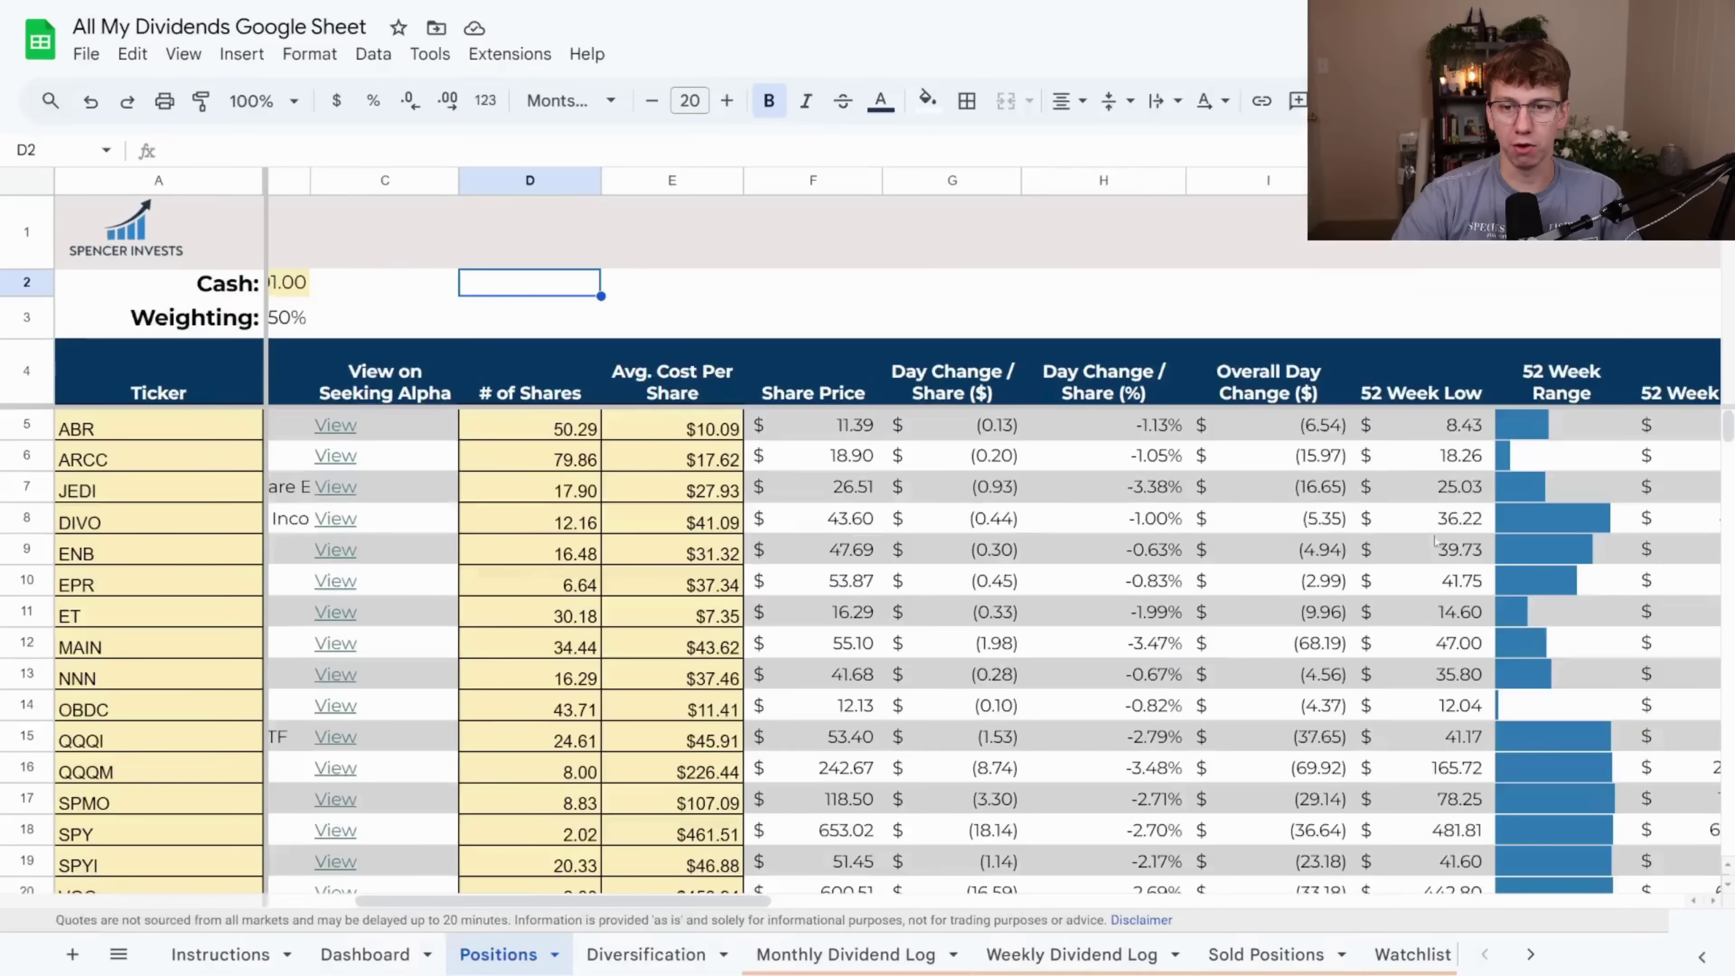
- Examine the market return, total return and sector columns for all holdings down to COIW
{"action": "left_click_drag", "start_coordinate": [581, 863], "coordinate": [953, 863]}
{"action": "scroll", "coordinate": [1220, 646], "scroll_direction": "down", "scroll_amount": 1}
{"action": "scroll", "coordinate": [1220, 646], "scroll_direction": "up", "scroll_amount": 1}
{"action": "scroll", "coordinate": [1252, 648], "scroll_direction": "down", "scroll_amount": 5}
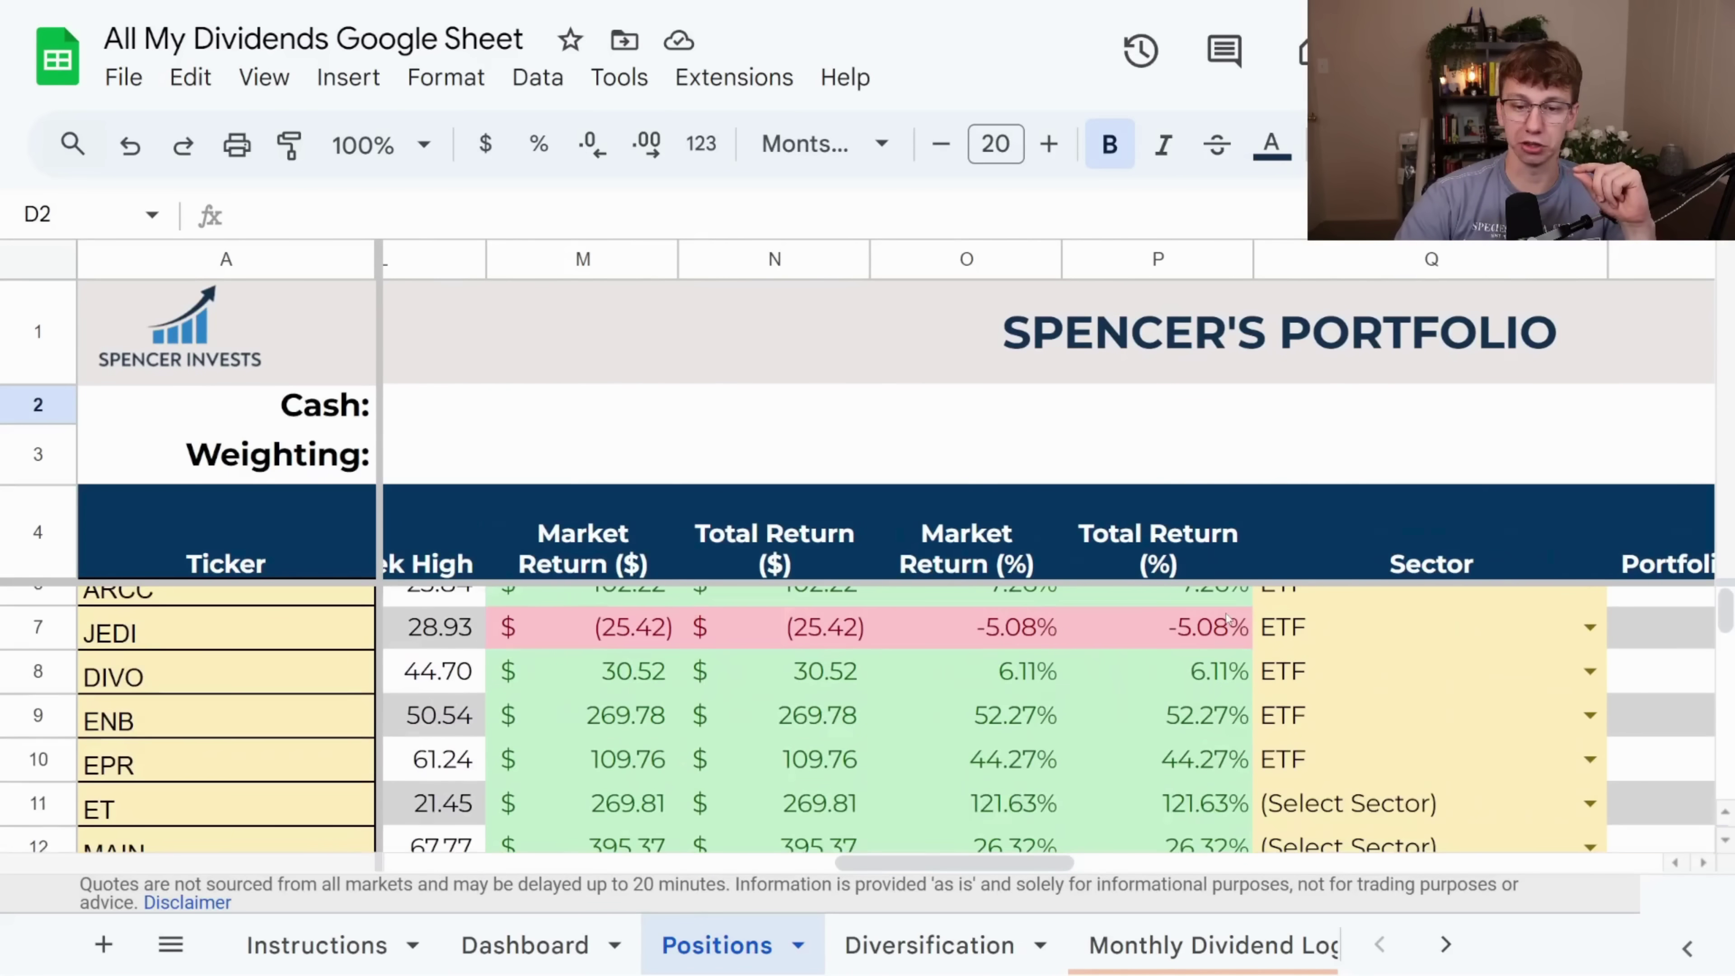
{"action": "scroll", "coordinate": [1225, 639], "scroll_direction": "down", "scroll_amount": 3}
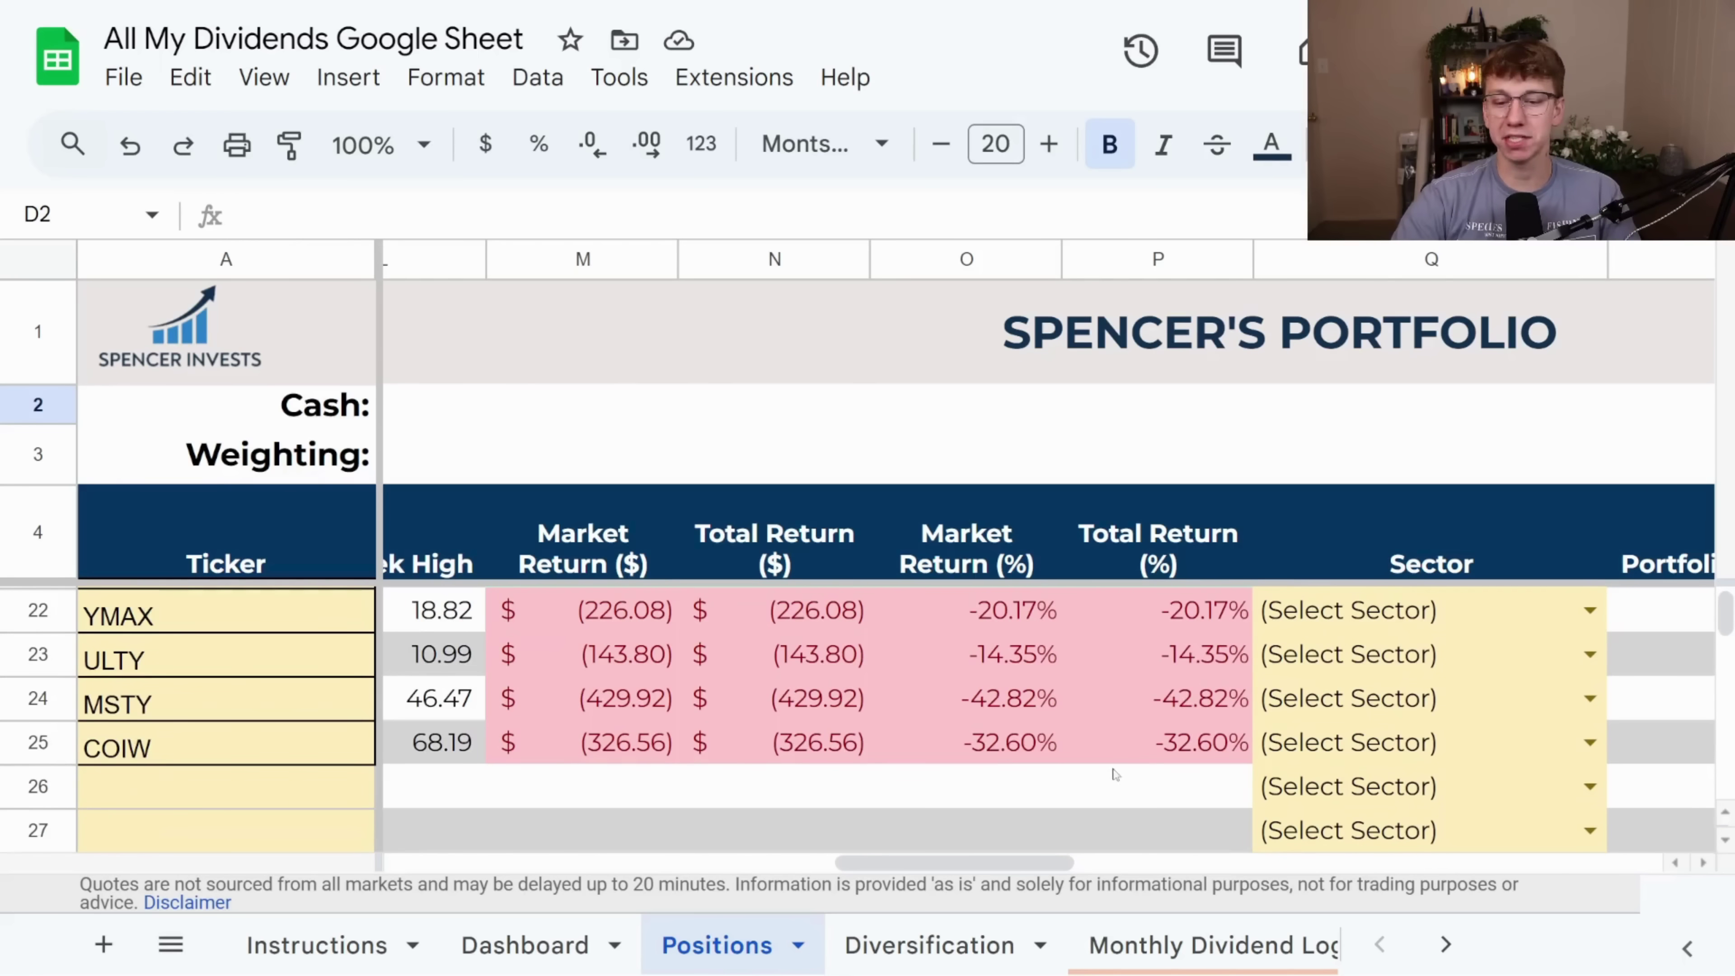
{"action": "scroll", "coordinate": [936, 748], "scroll_direction": "down", "scroll_amount": 1}
{"action": "scroll", "coordinate": [936, 749], "scroll_direction": "up", "scroll_amount": 2}
{"action": "scroll", "coordinate": [936, 749], "scroll_direction": "down", "scroll_amount": 1}
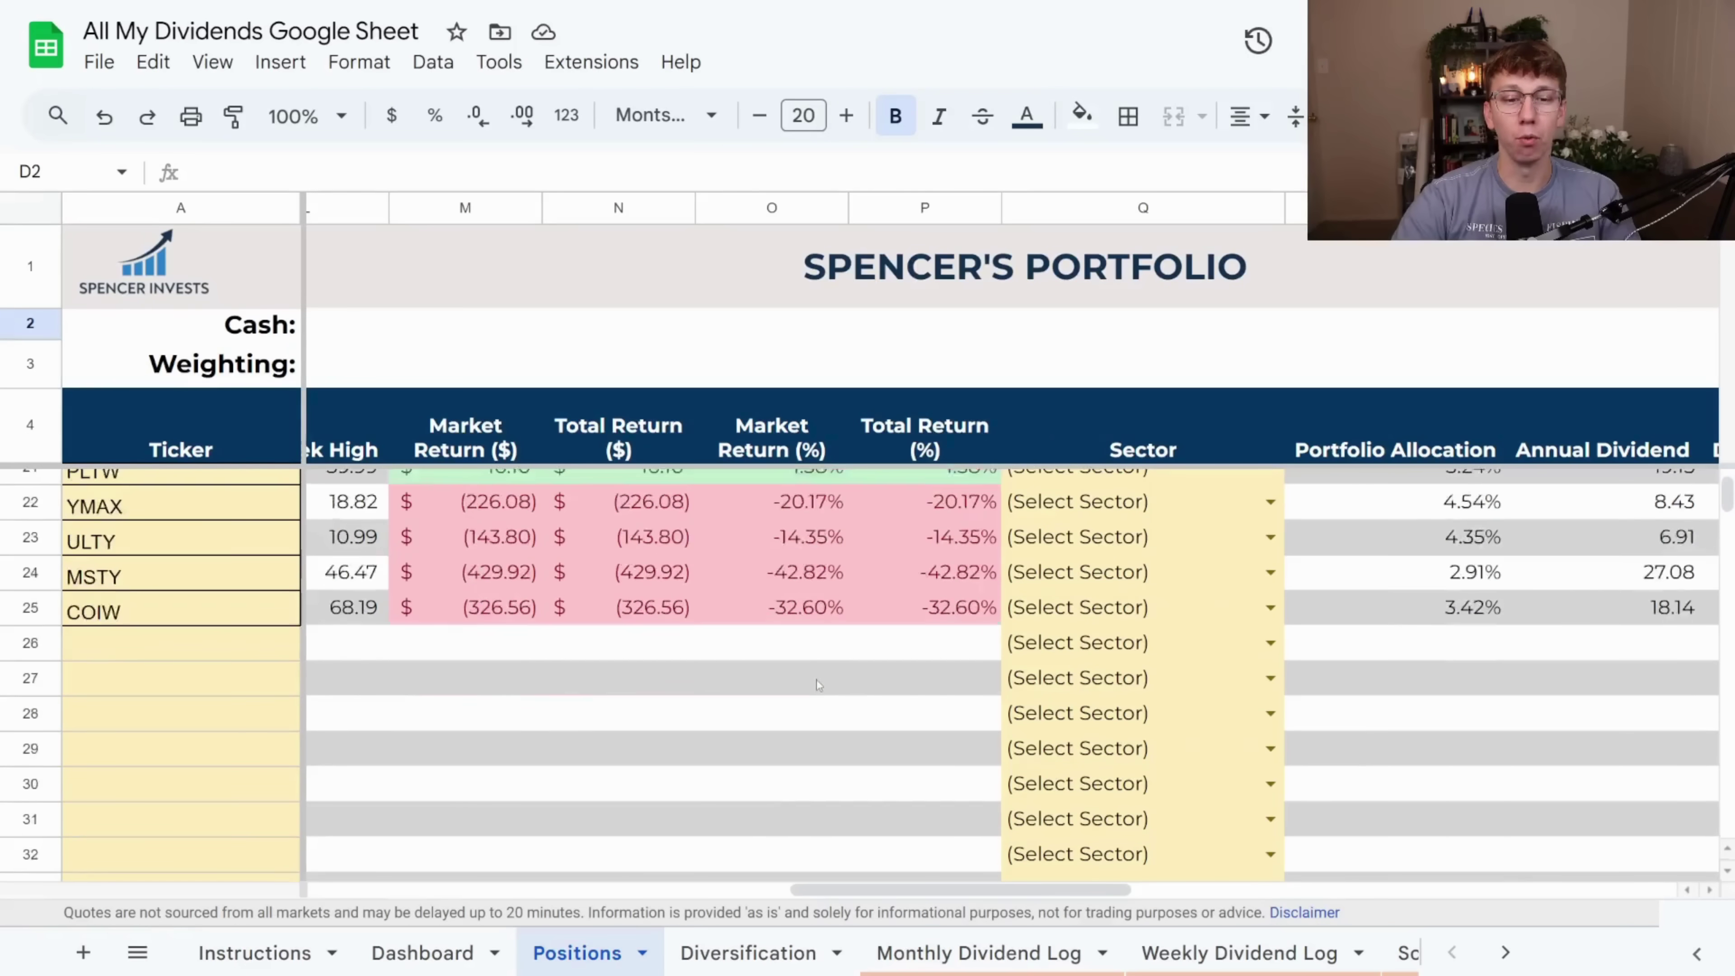
{"action": "scroll", "coordinate": [1102, 689], "scroll_direction": "up", "scroll_amount": 5}
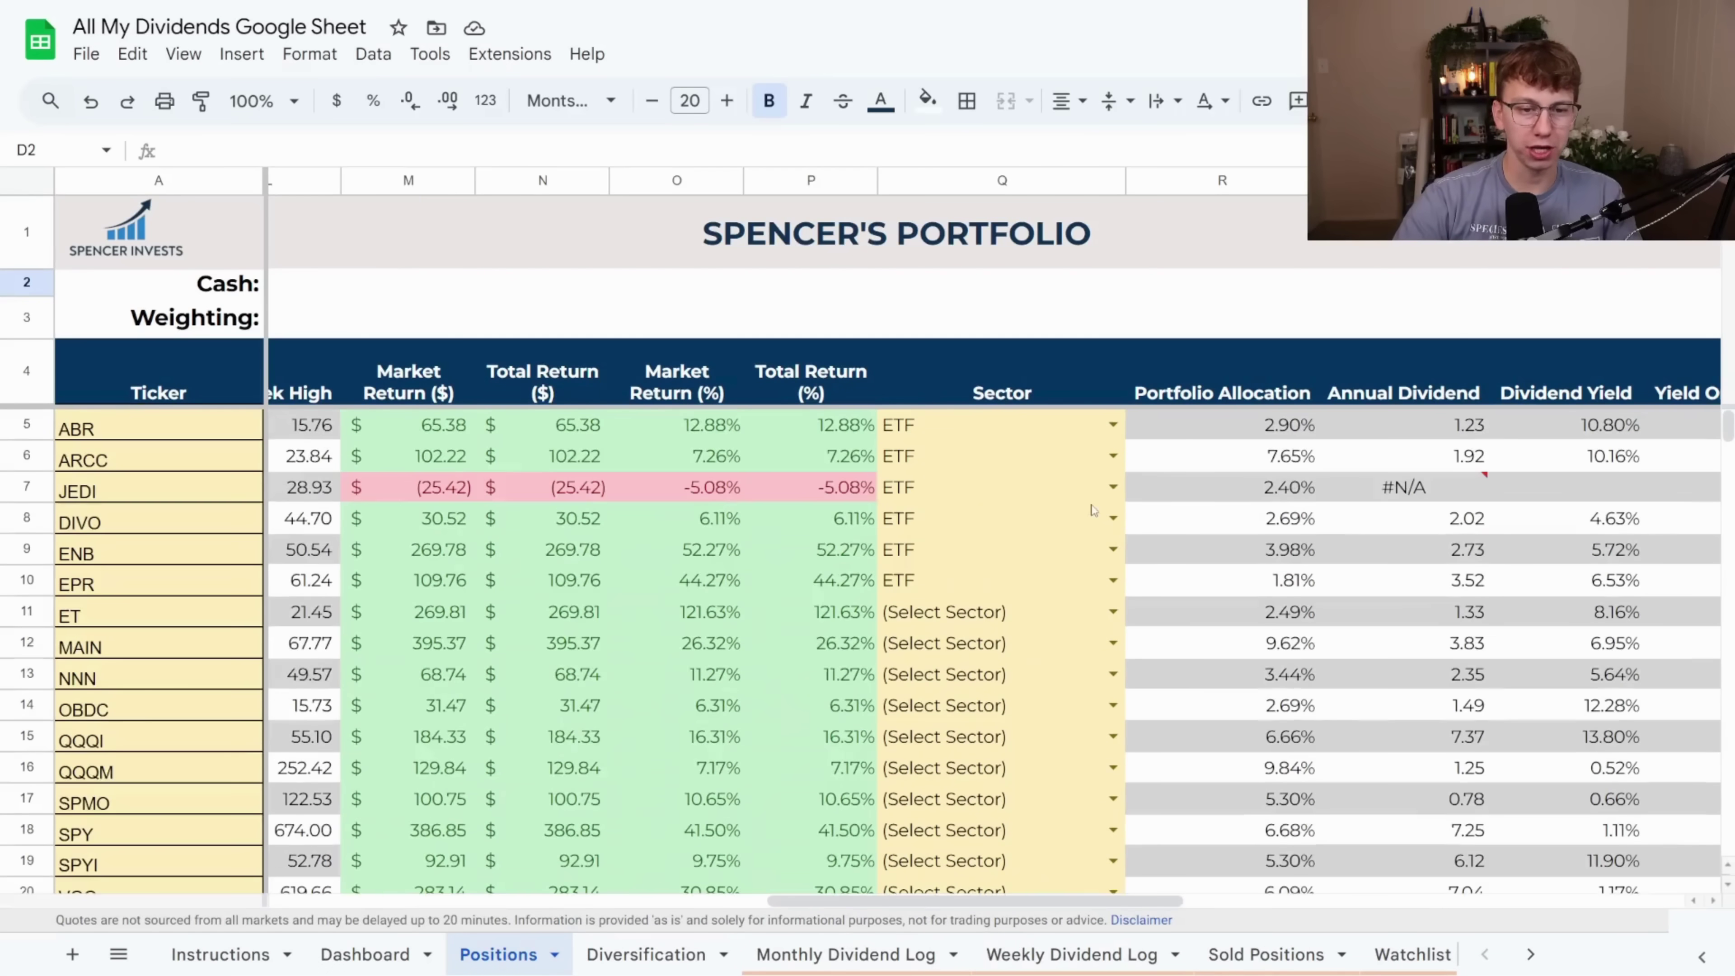
- View the available sector options for the ET holding
{"action": "left_click", "coordinate": [1114, 611]}
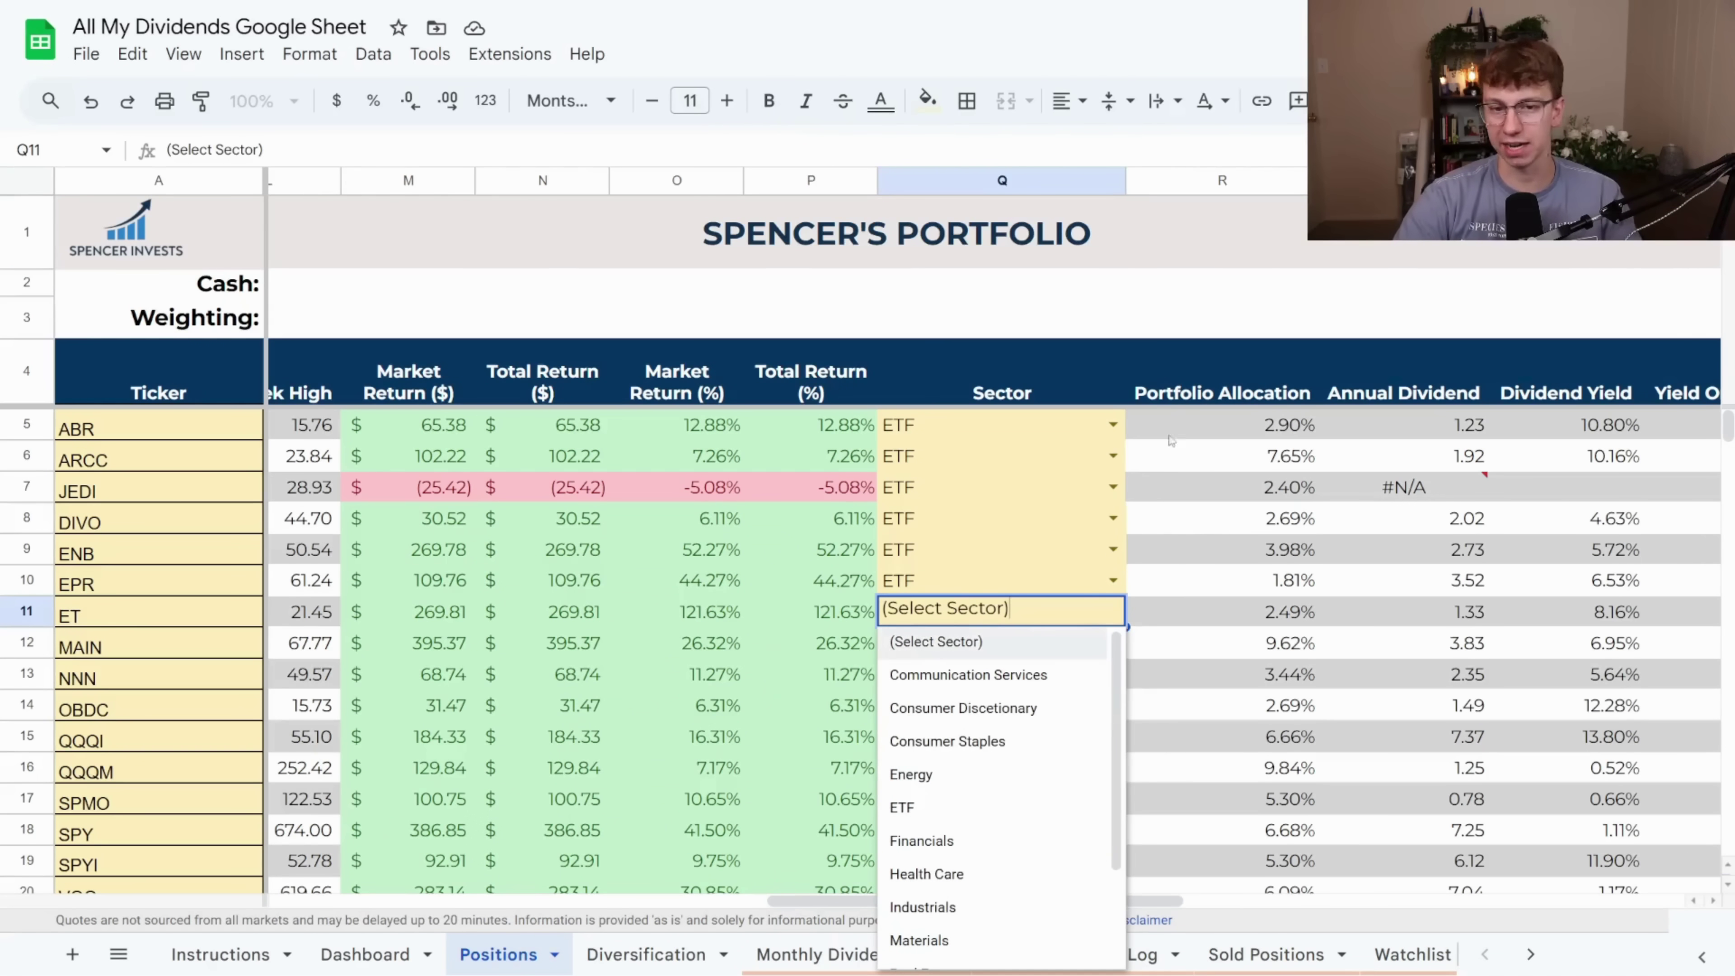
{"action": "left_click", "coordinate": [1058, 306]}
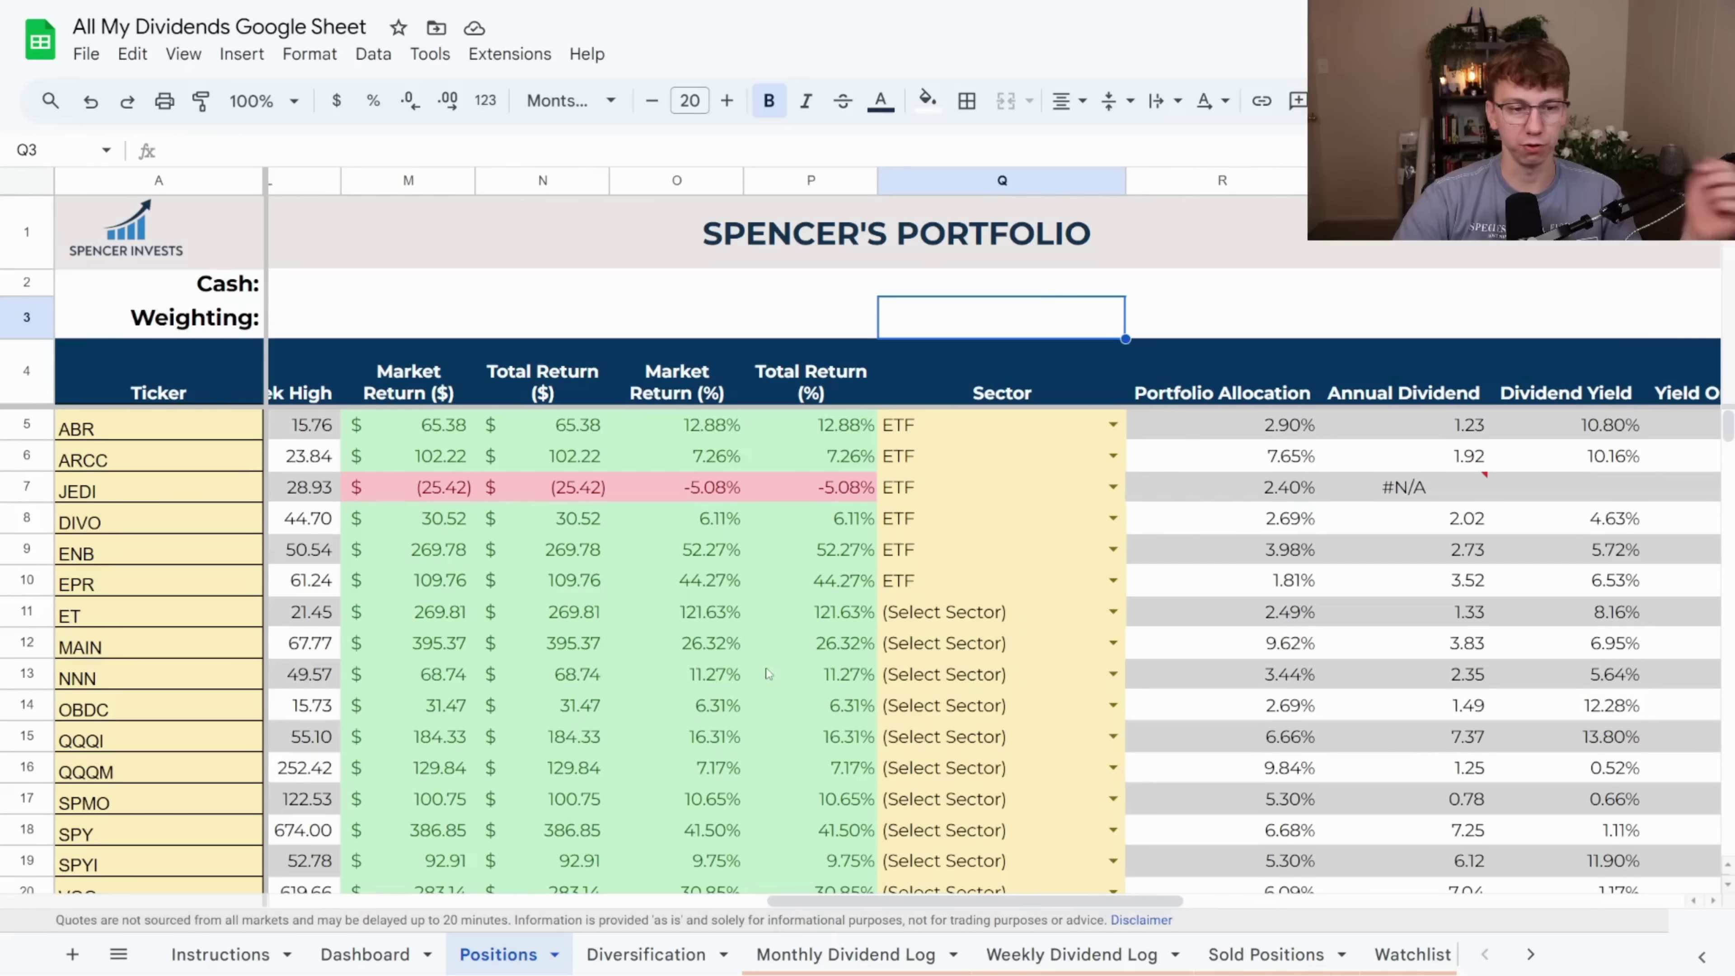
- Compare the returns of the last holdings, down to COIW, with their 52-week low, range and high columns
{"action": "scroll", "coordinate": [770, 672], "scroll_direction": "down", "scroll_amount": 2}
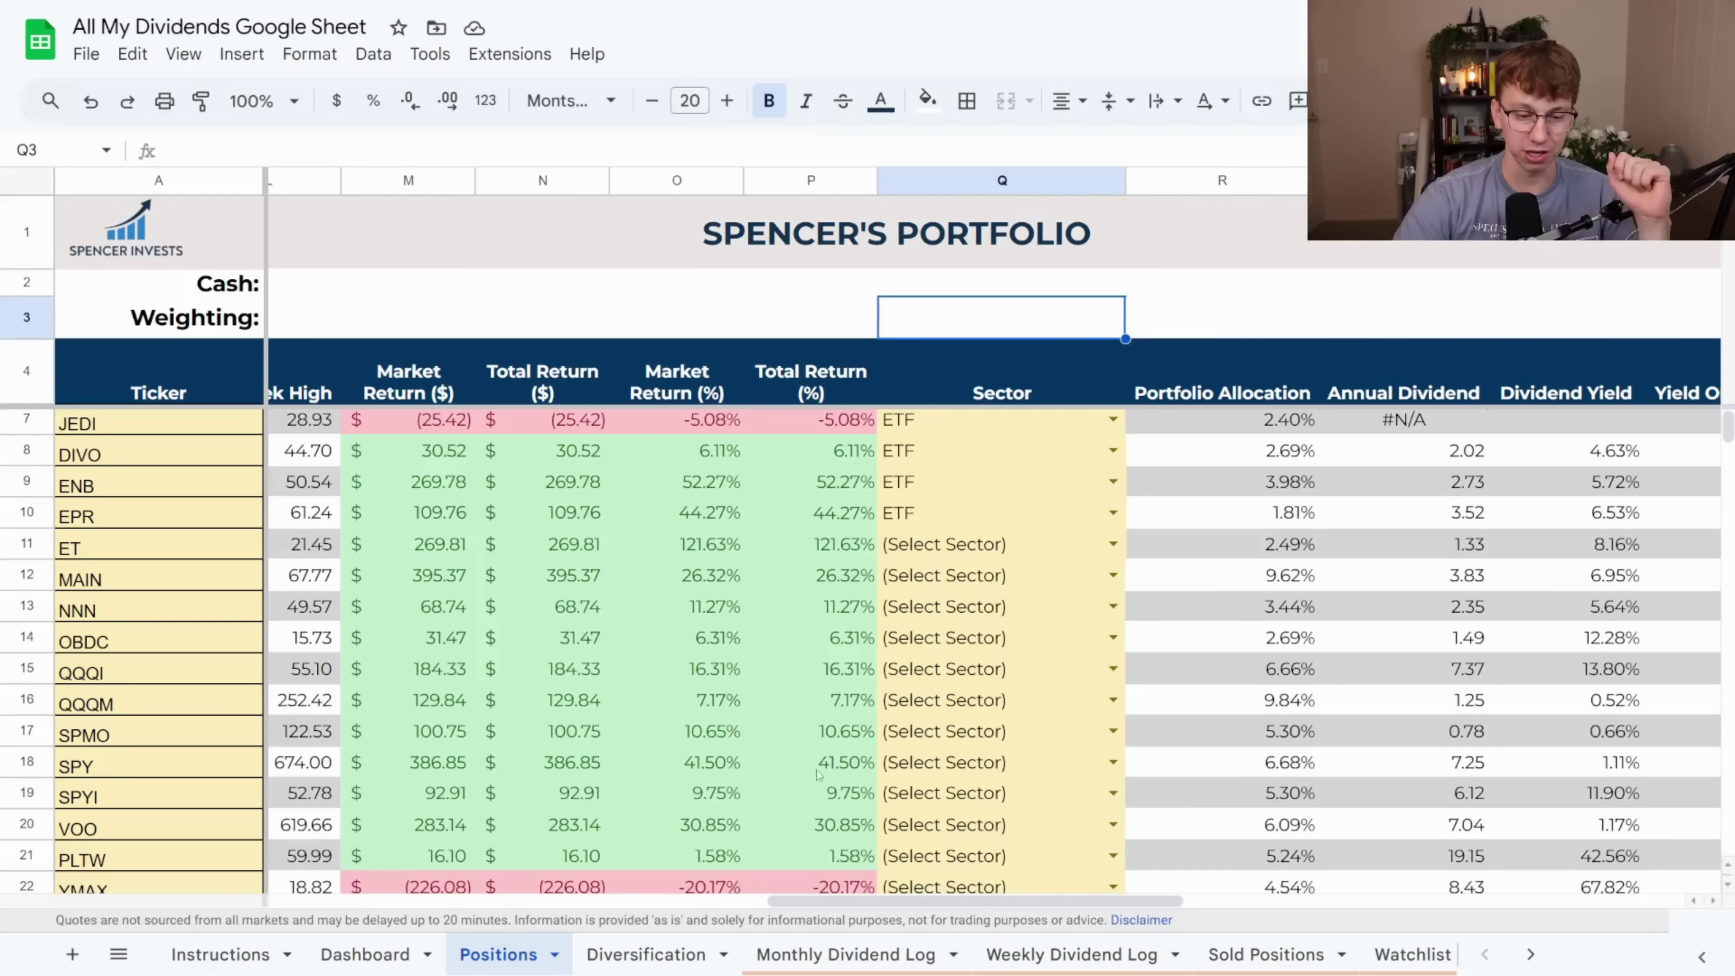
{"action": "scroll", "coordinate": [823, 711], "scroll_direction": "down", "scroll_amount": 3}
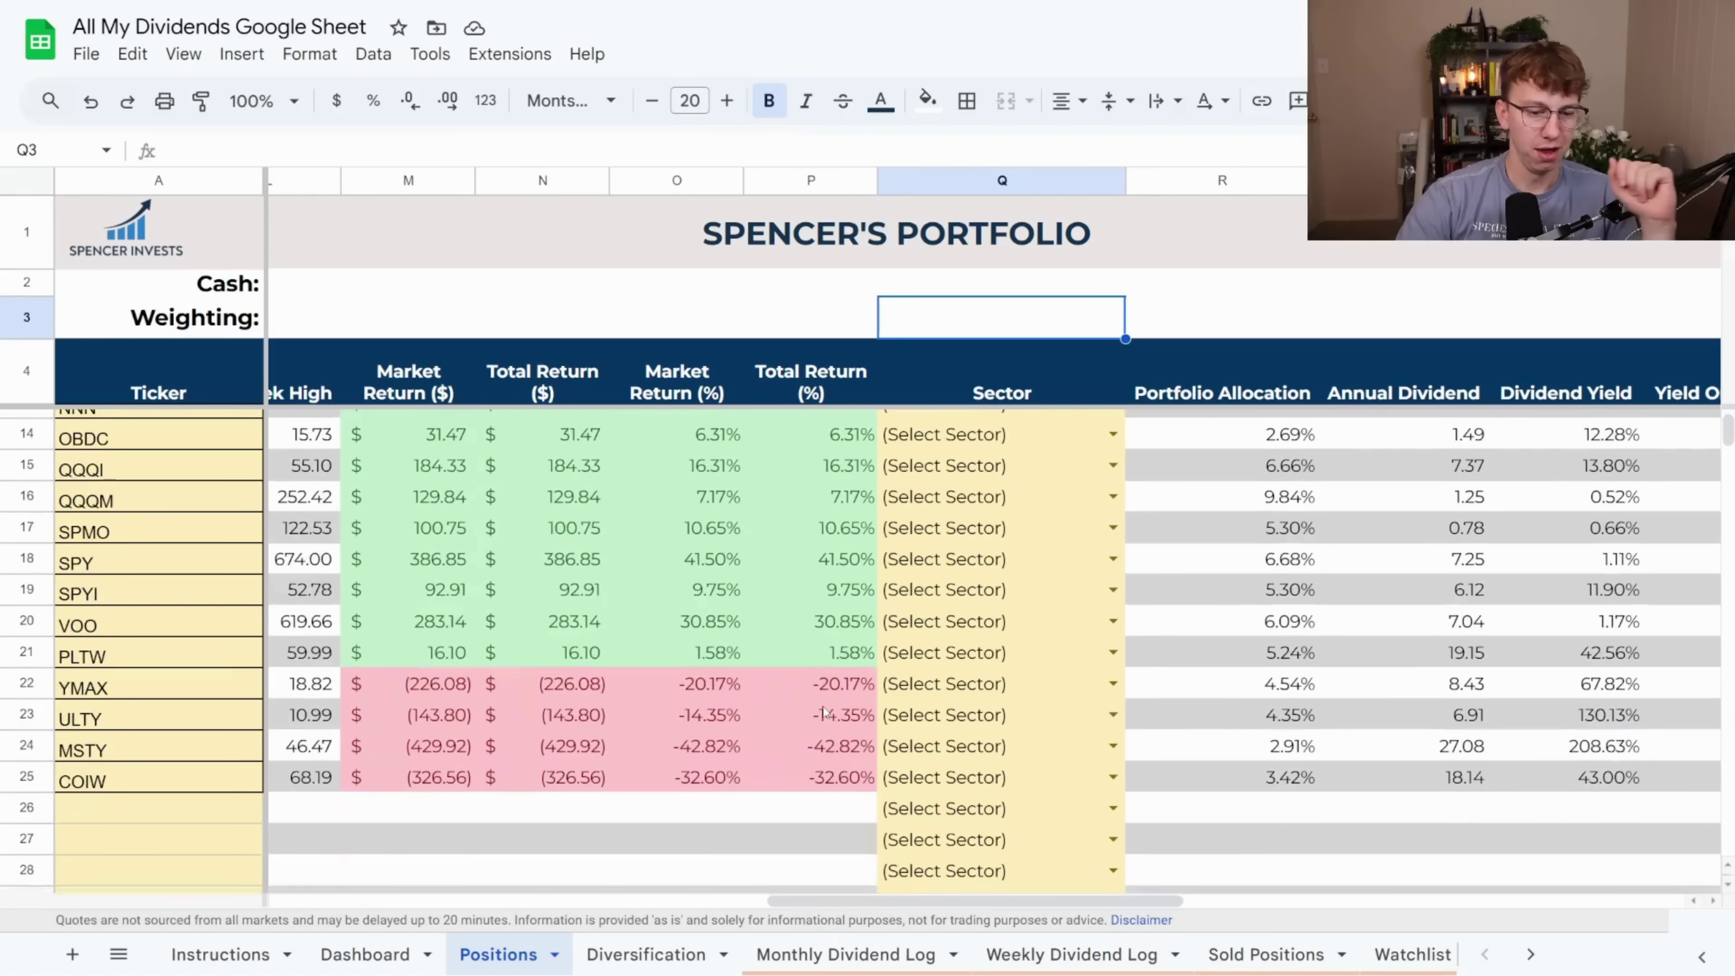
{"action": "left_click_drag", "start_coordinate": [992, 904], "coordinate": [869, 903]}
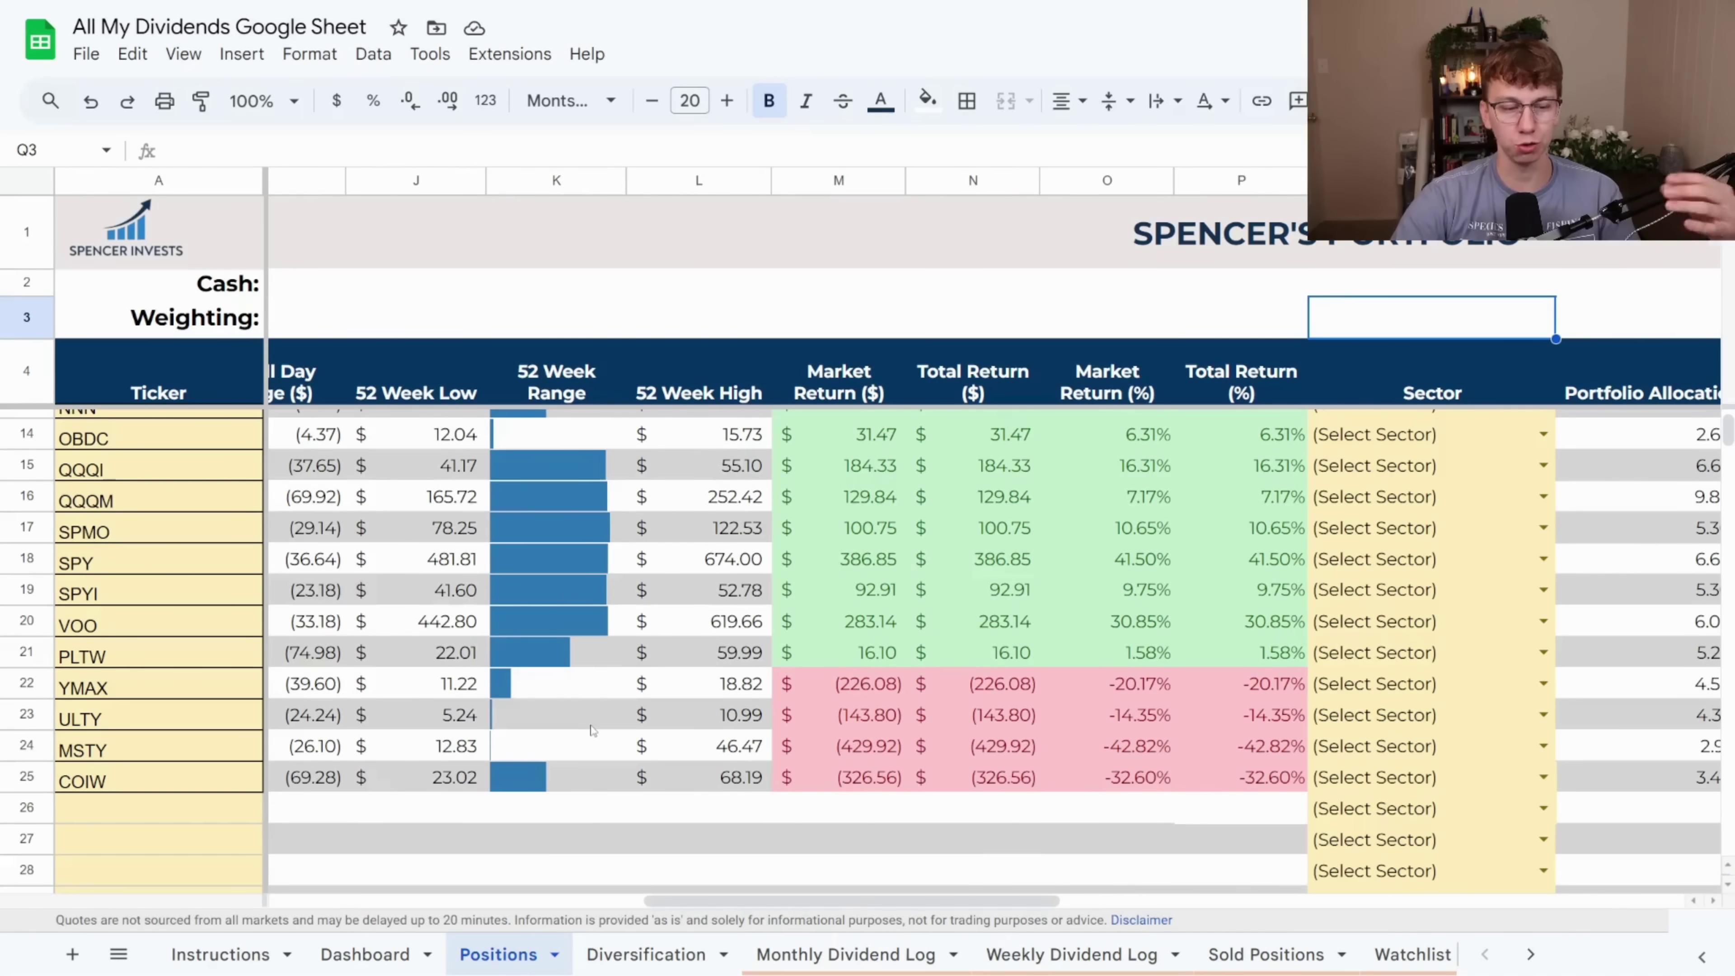
- Examine the allocation, dividend yield, growth rate, cost basis, market value and income columns for the holdings on the Positions sheet
{"action": "scroll", "coordinate": [593, 730], "scroll_direction": "up", "scroll_amount": 3}
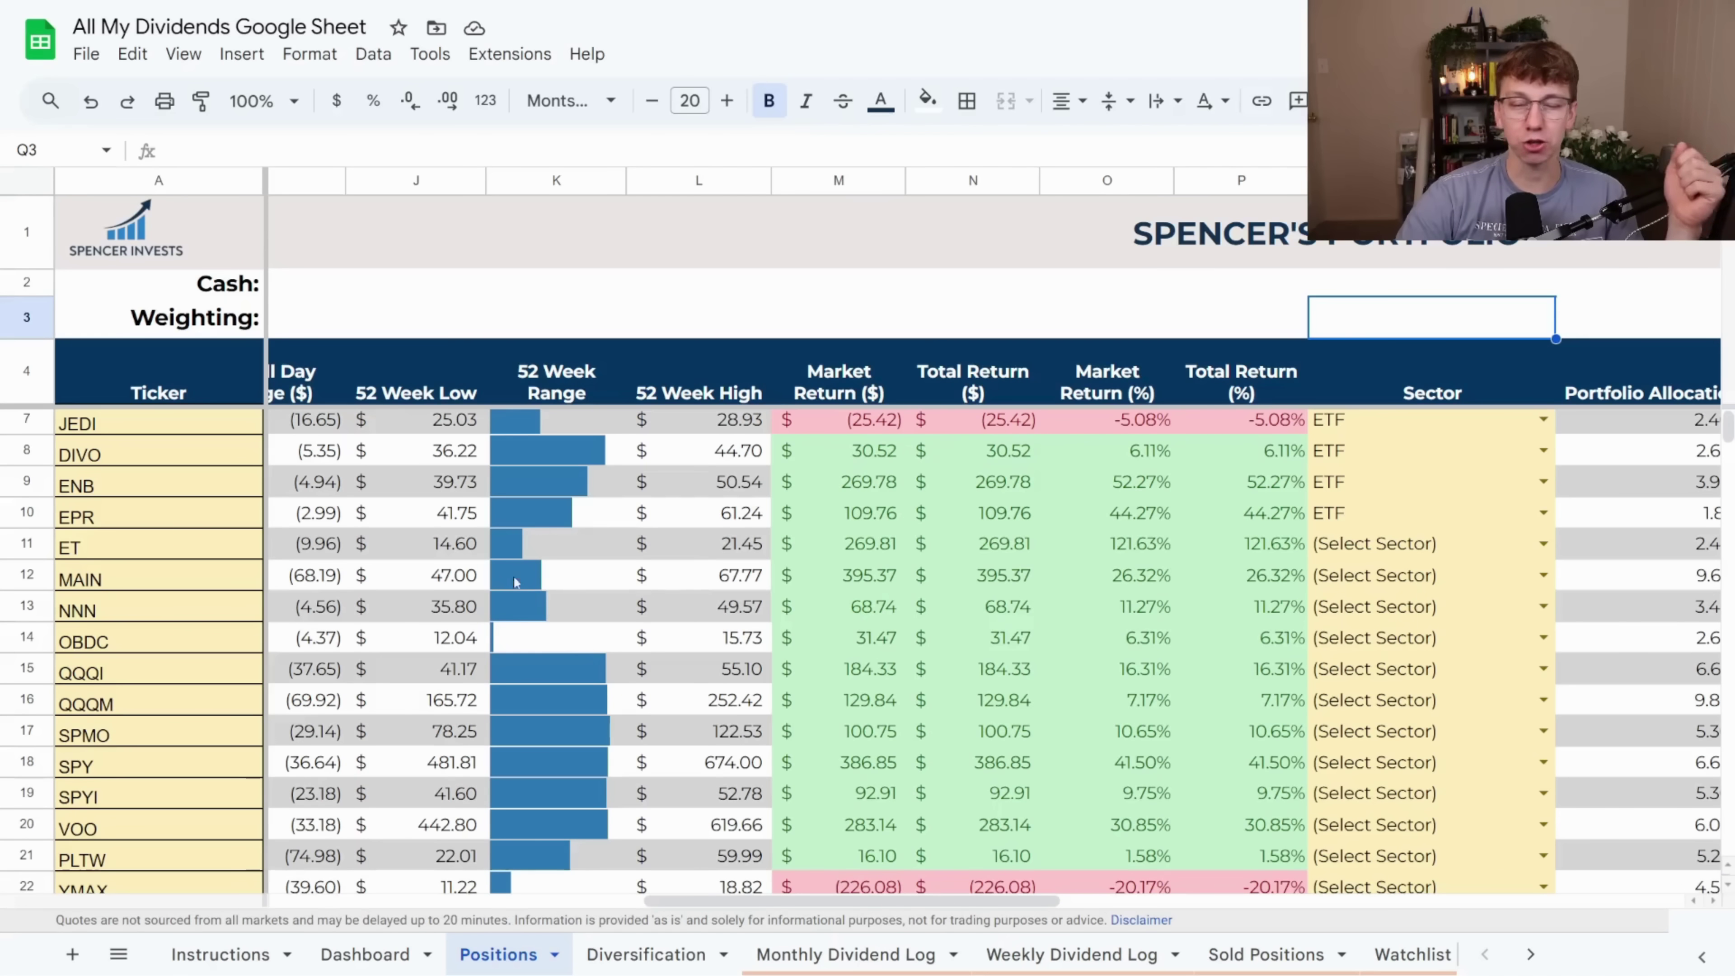
{"action": "scroll", "coordinate": [546, 657], "scroll_direction": "down", "scroll_amount": 3}
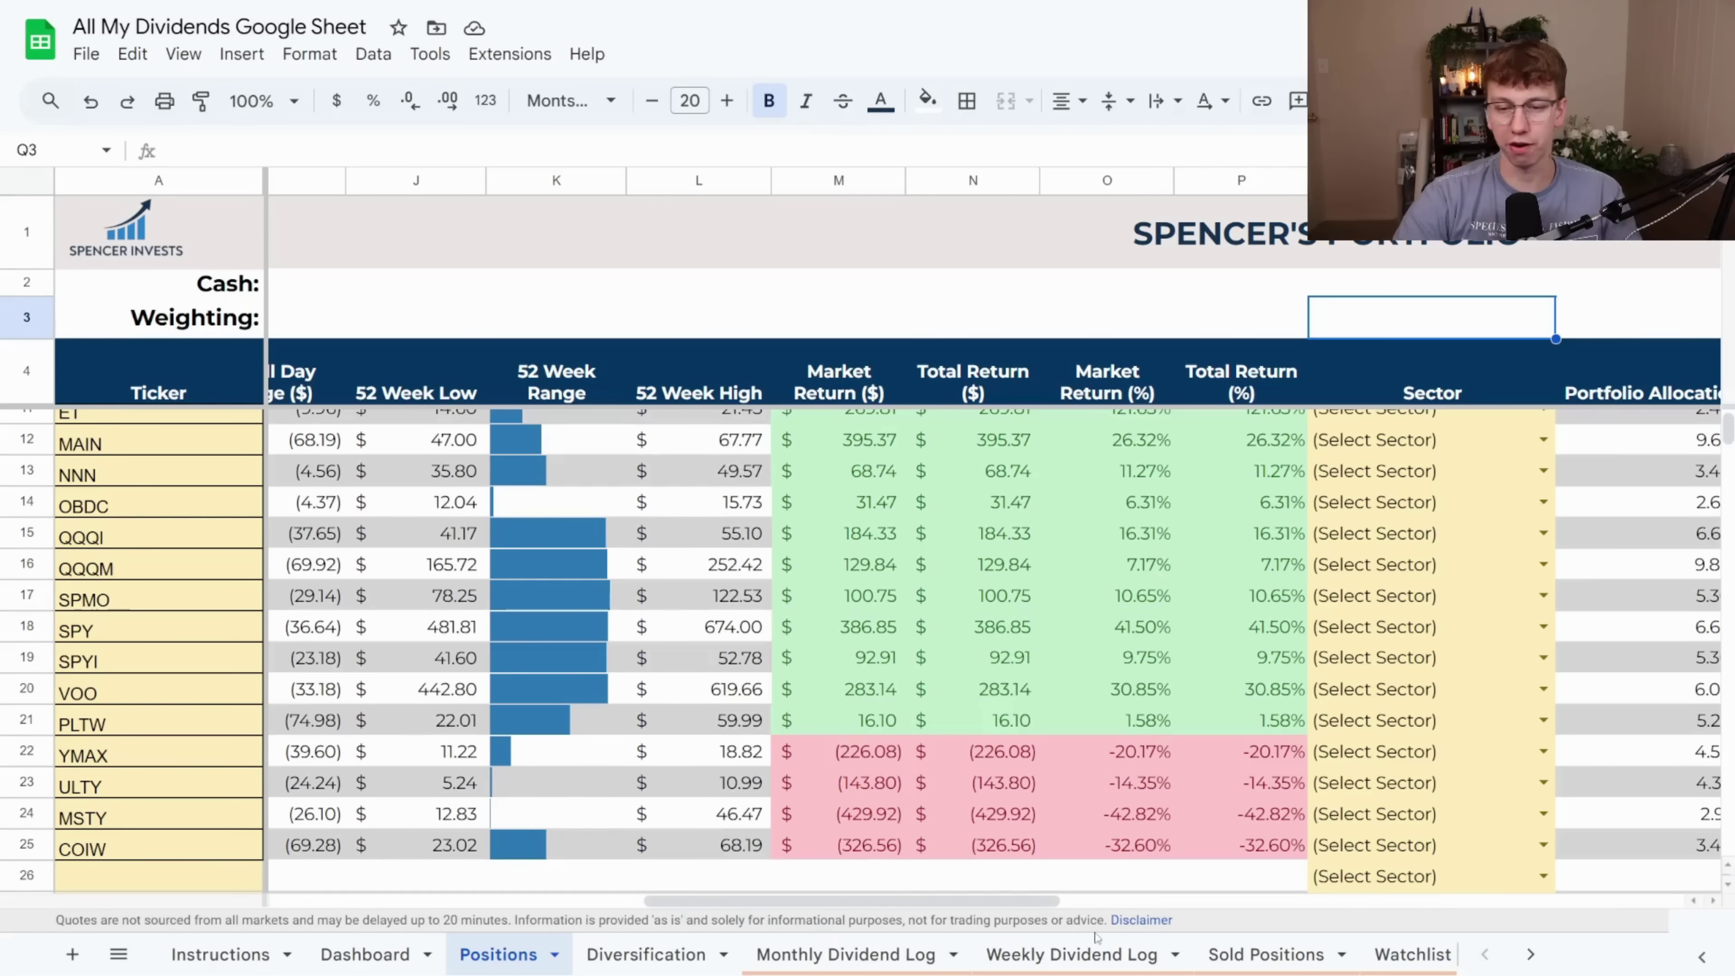
{"action": "scroll", "coordinate": [985, 712], "scroll_direction": "up", "scroll_amount": 4}
{"action": "left_click_drag", "start_coordinate": [839, 897], "coordinate": [1078, 933]}
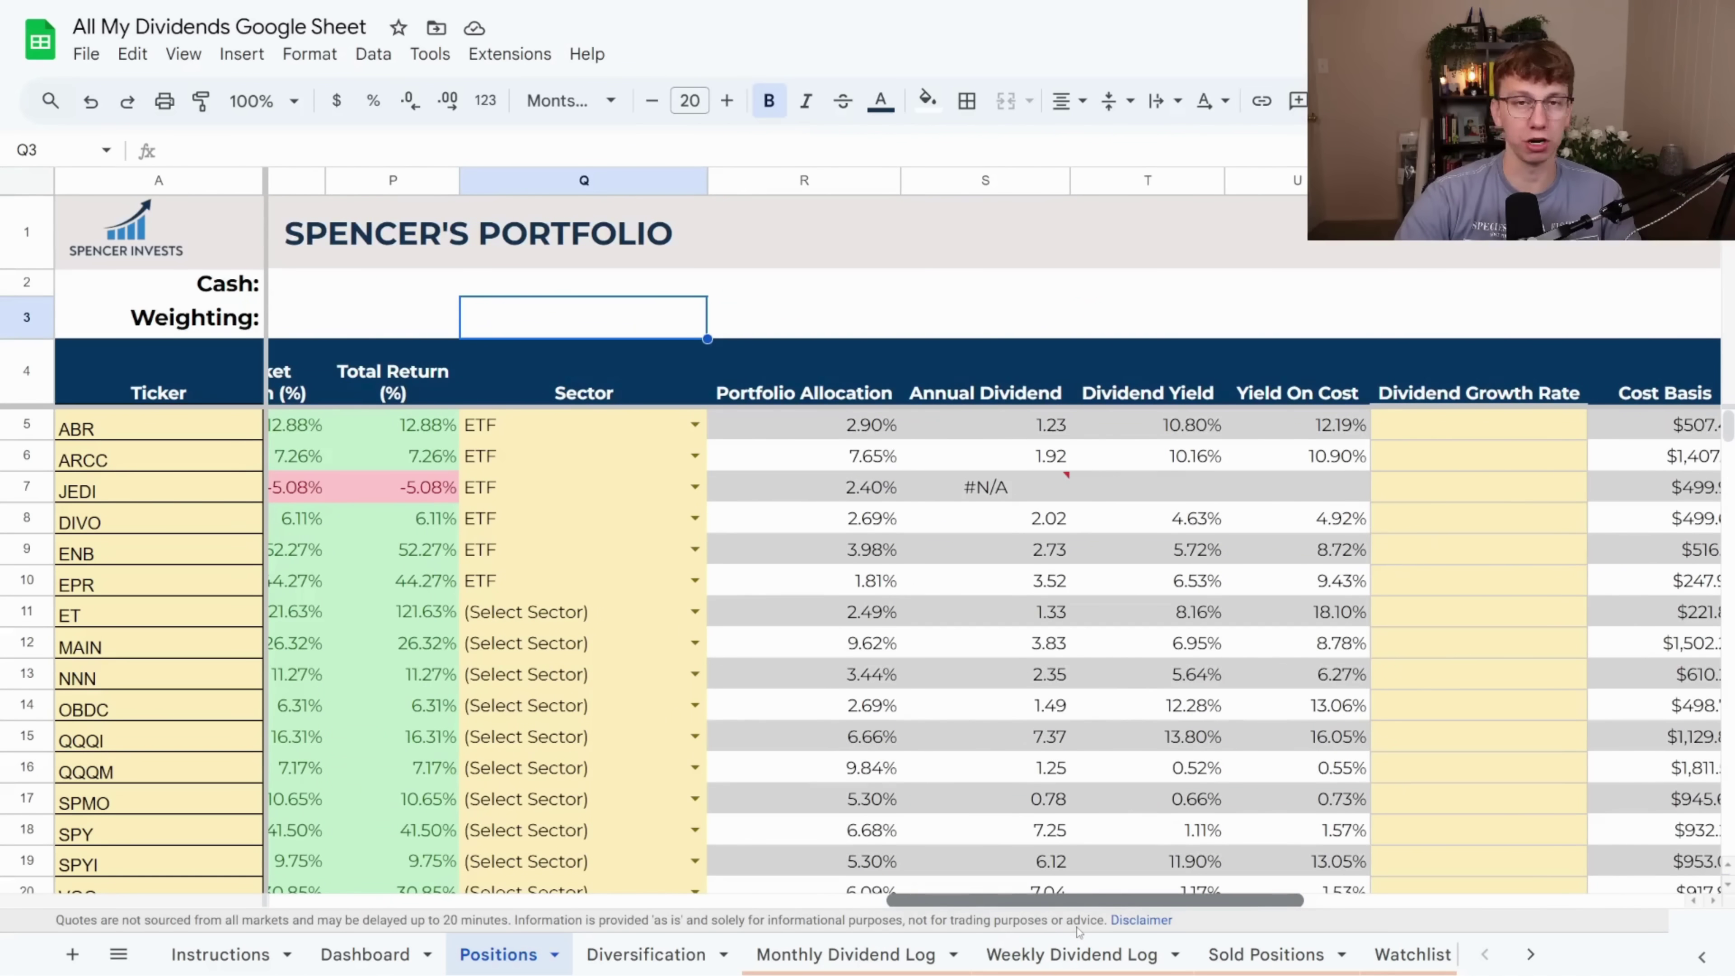
{"action": "scroll", "coordinate": [916, 715], "scroll_direction": "right", "scroll_amount": 5}
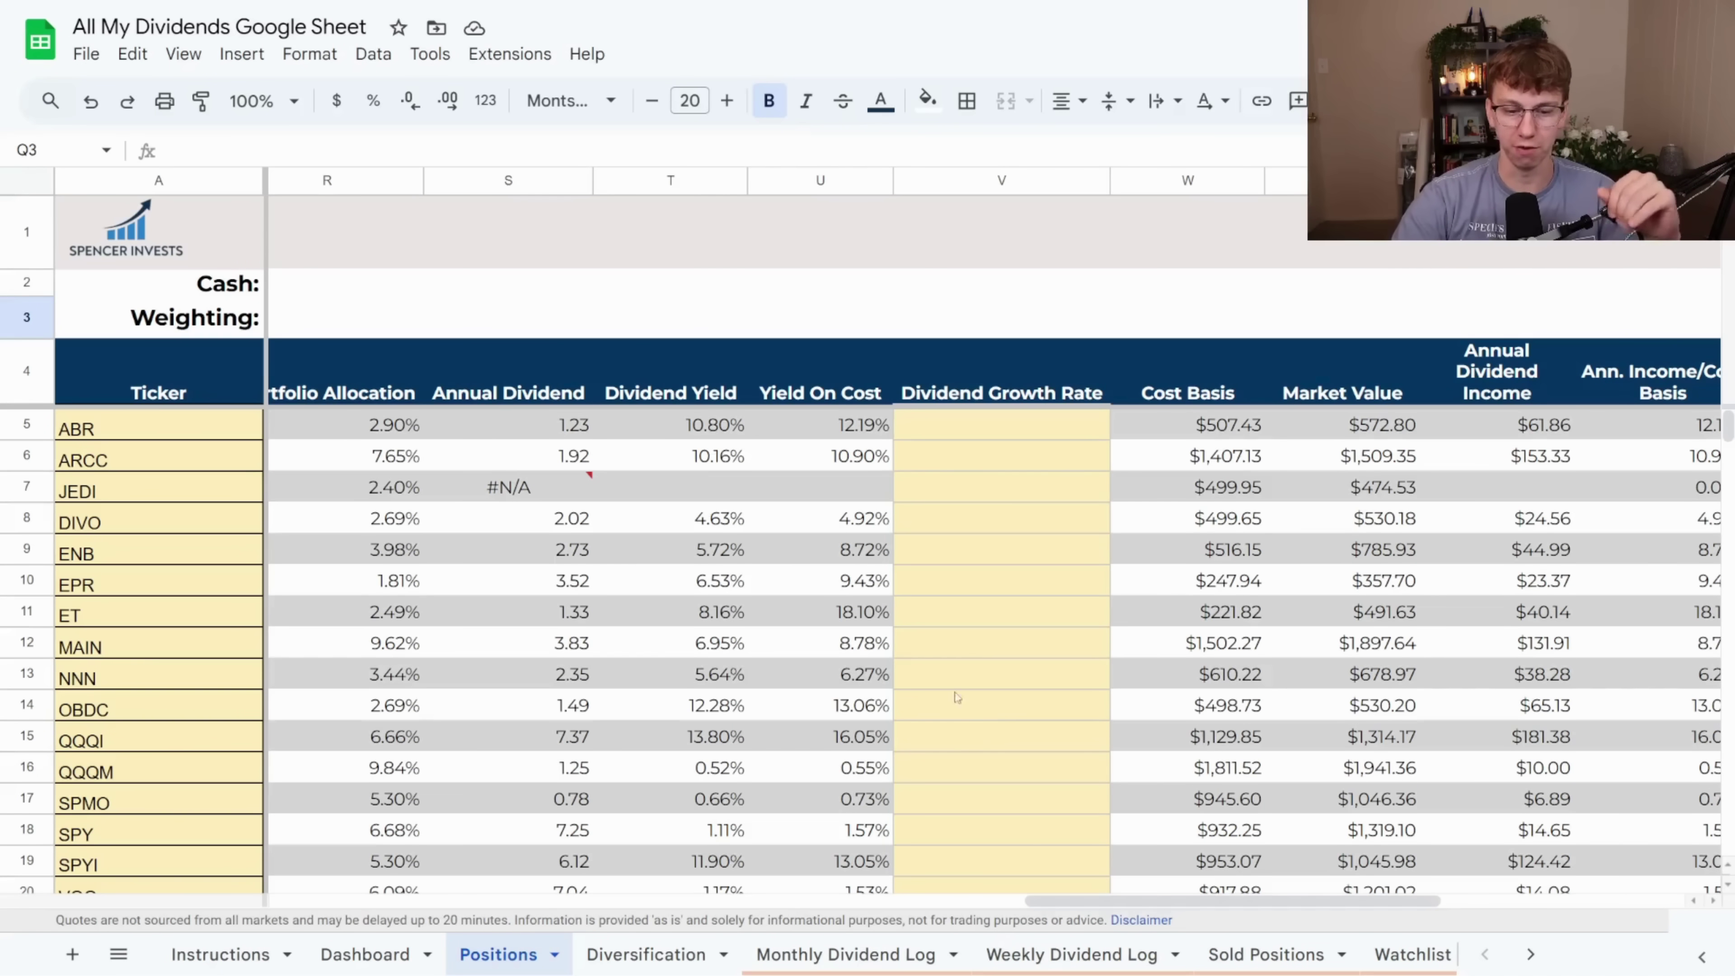
{"action": "scroll", "coordinate": [867, 509], "scroll_direction": "right", "scroll_amount": 5}
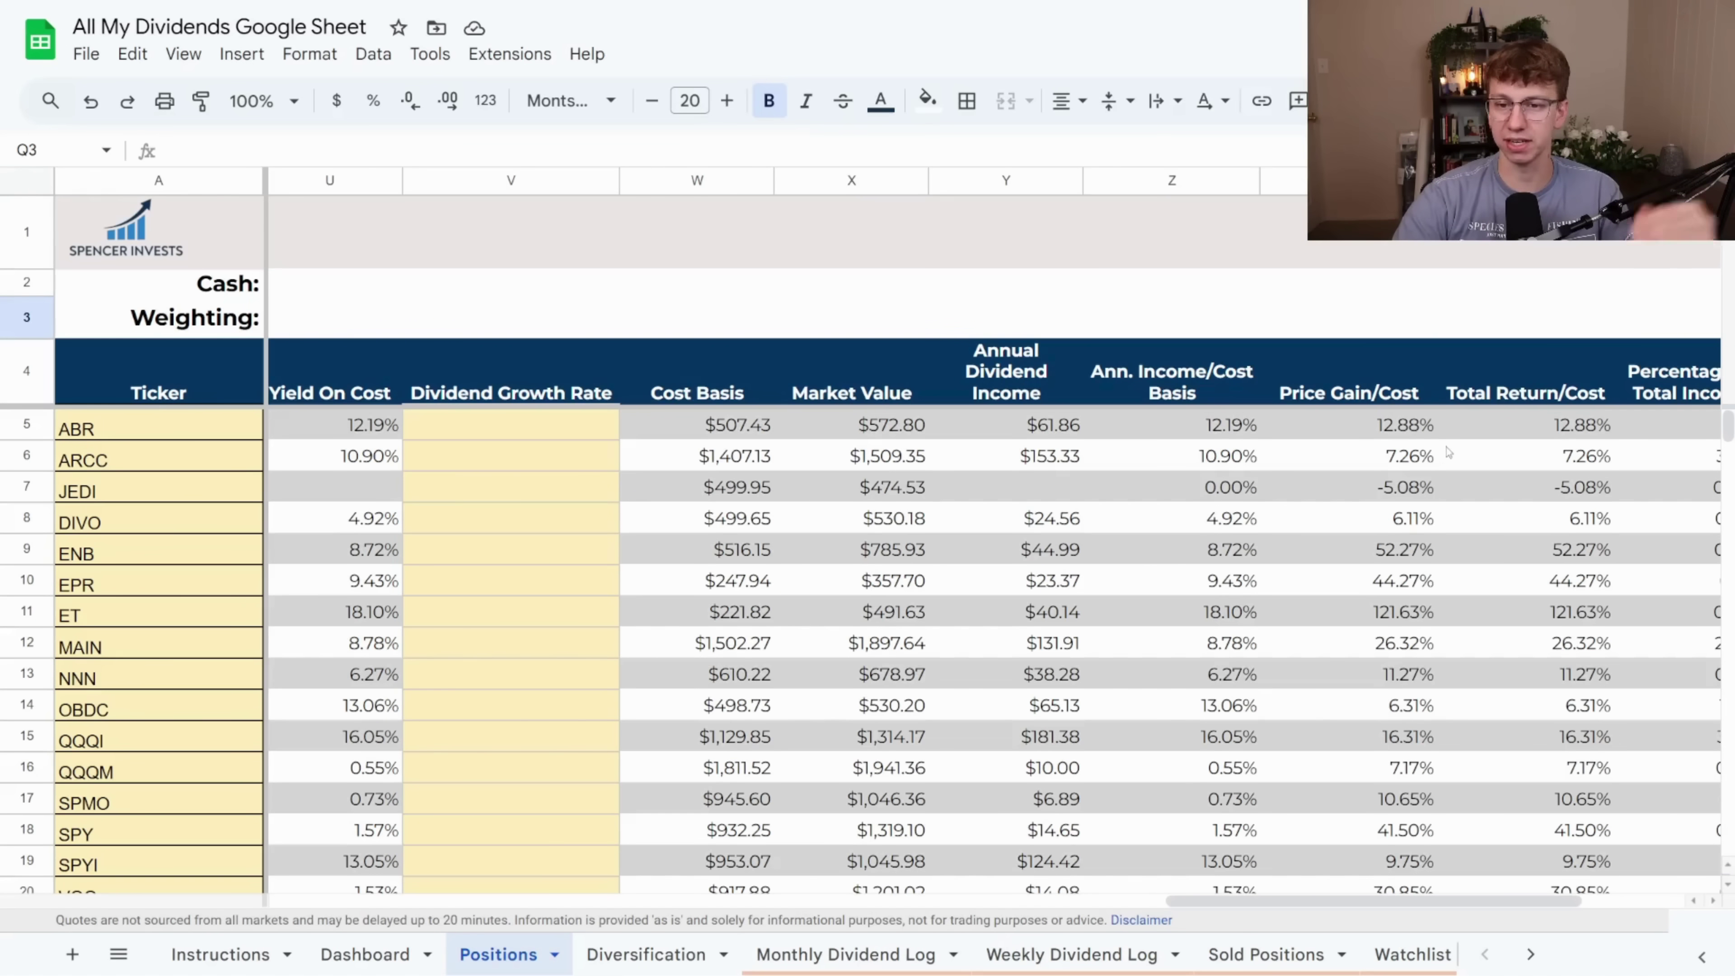
{"action": "scroll", "coordinate": [1257, 732], "scroll_direction": "right", "scroll_amount": 3}
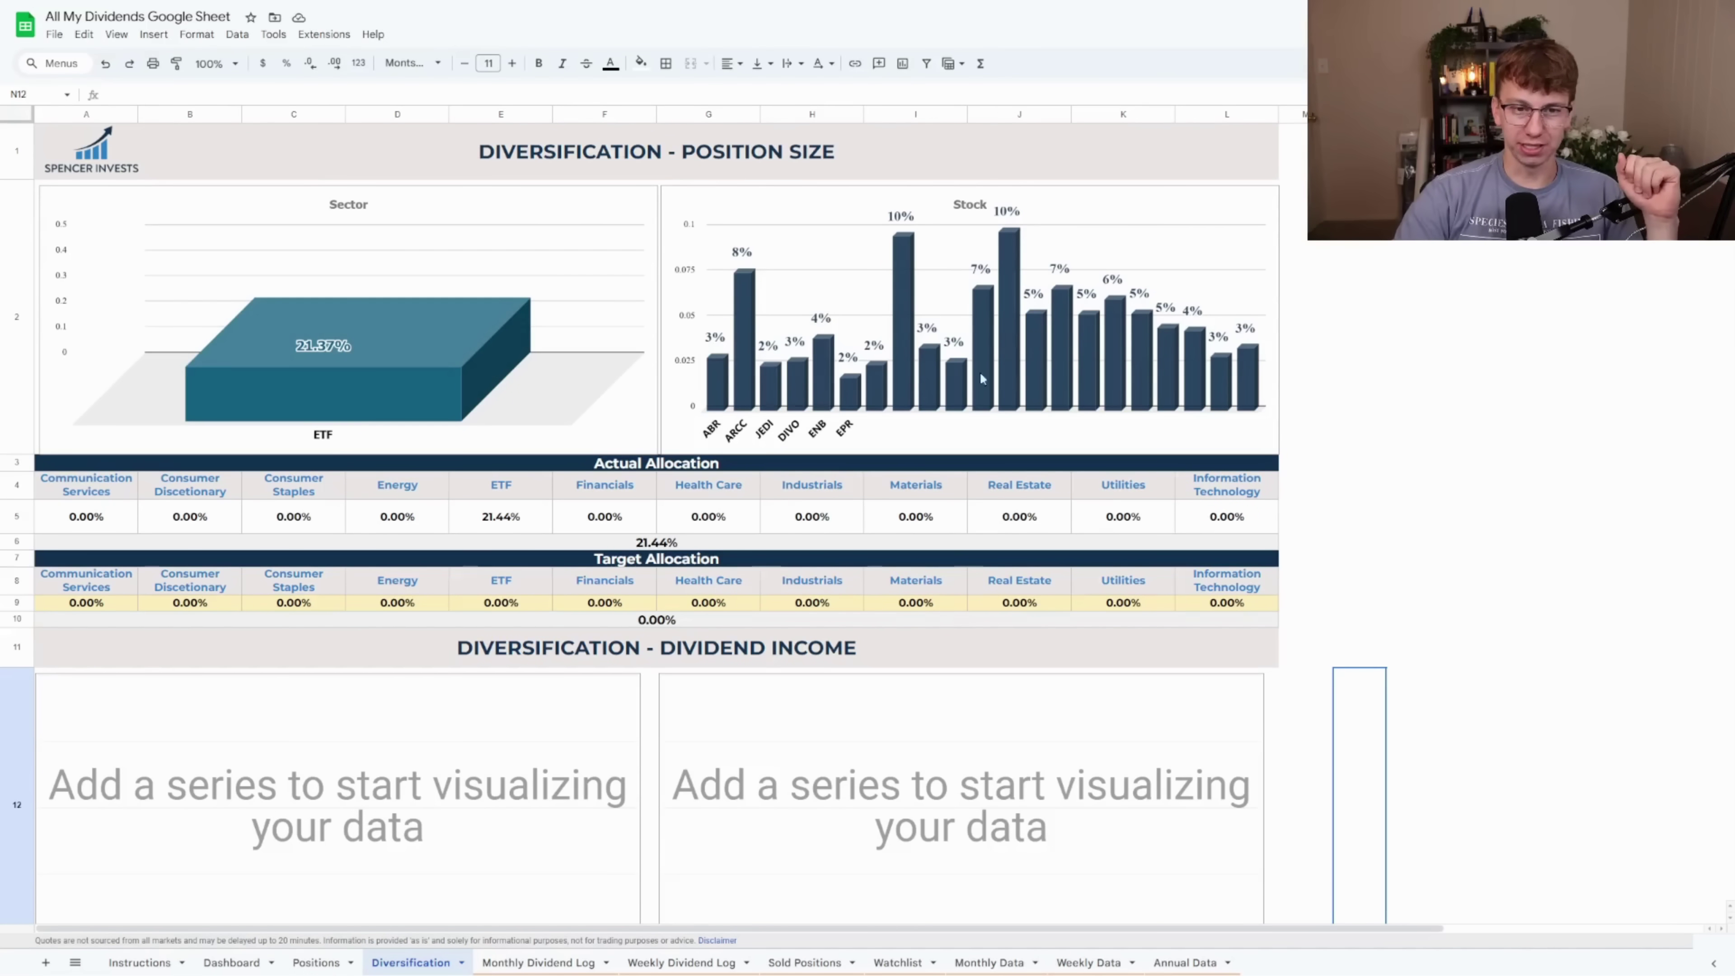
- Review the Monthly Dividend Log sheet from the ABR column onward, including the 2025 and 2026 months
{"action": "left_click", "coordinate": [544, 964]}
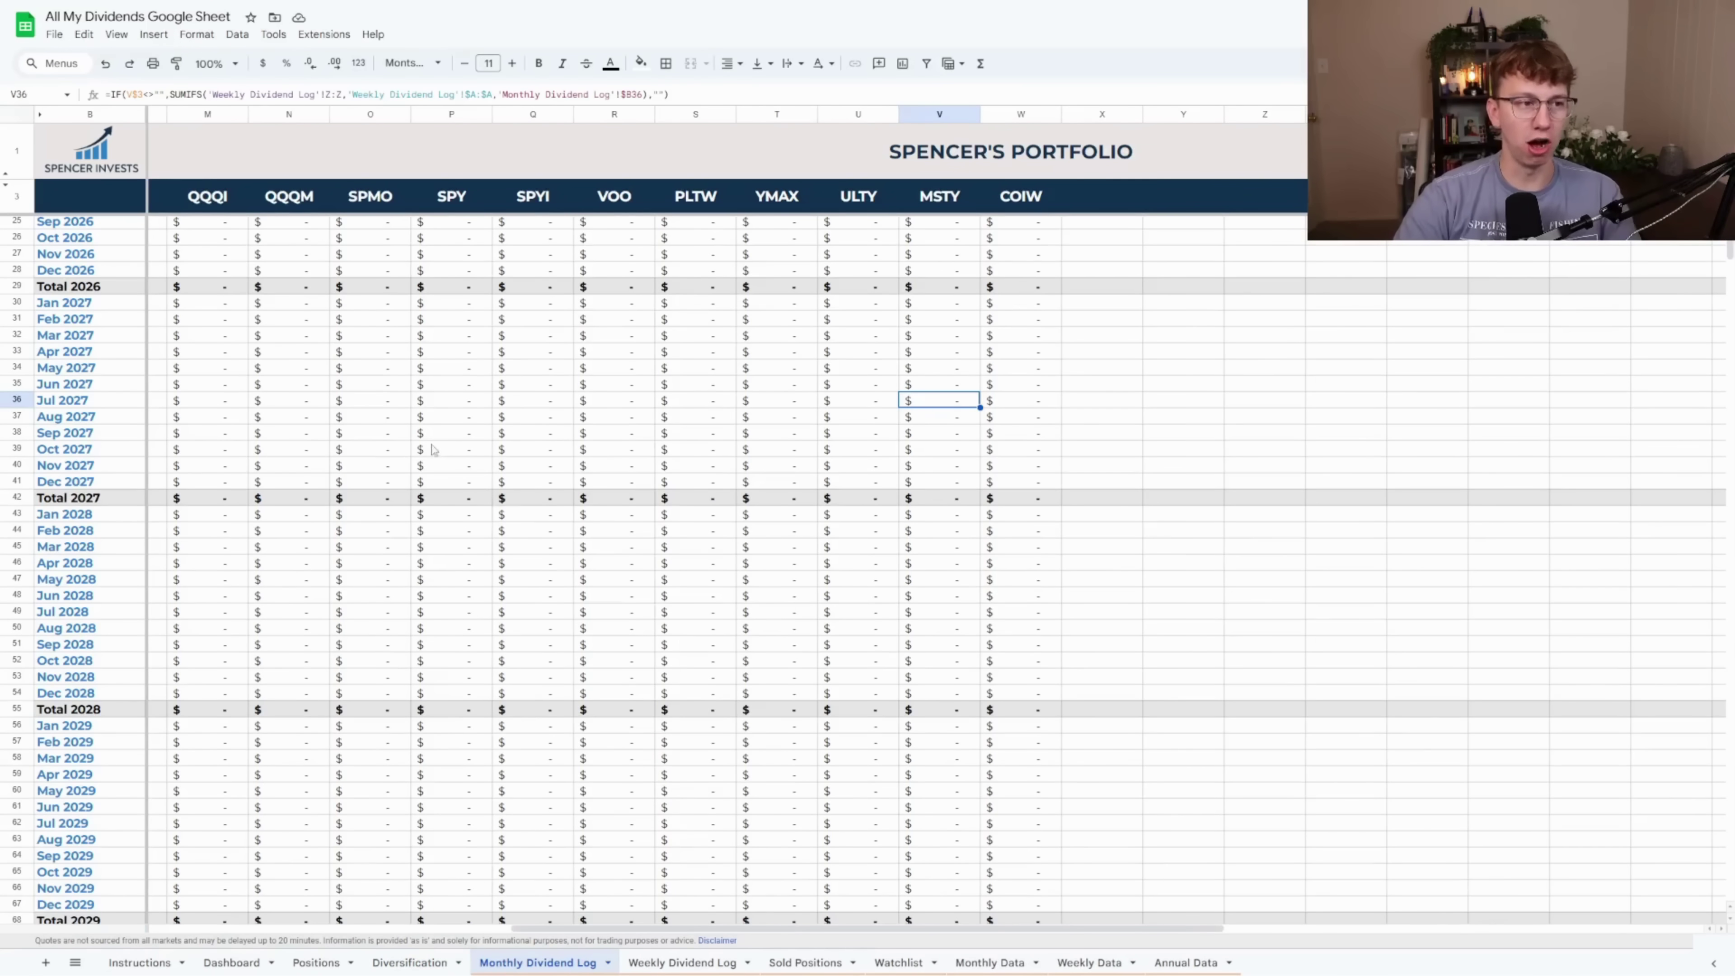
{"action": "scroll", "coordinate": [403, 455], "scroll_direction": "up", "scroll_amount": 2}
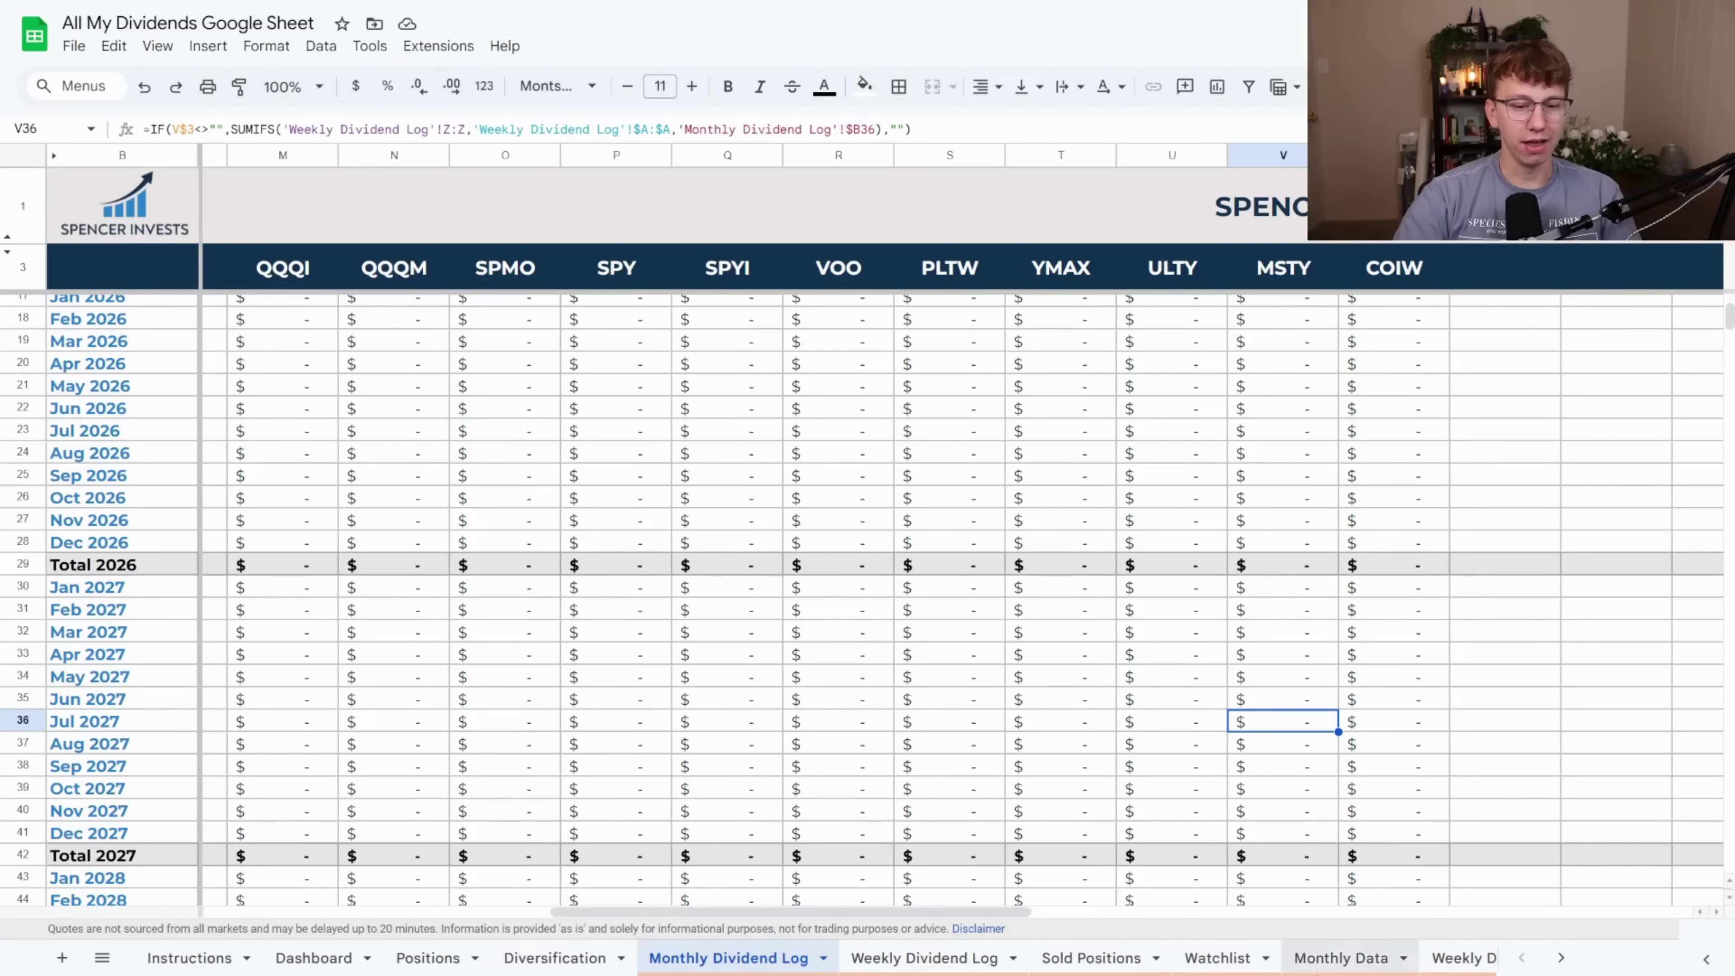
{"action": "left_click_drag", "start_coordinate": [814, 912], "coordinate": [466, 864]}
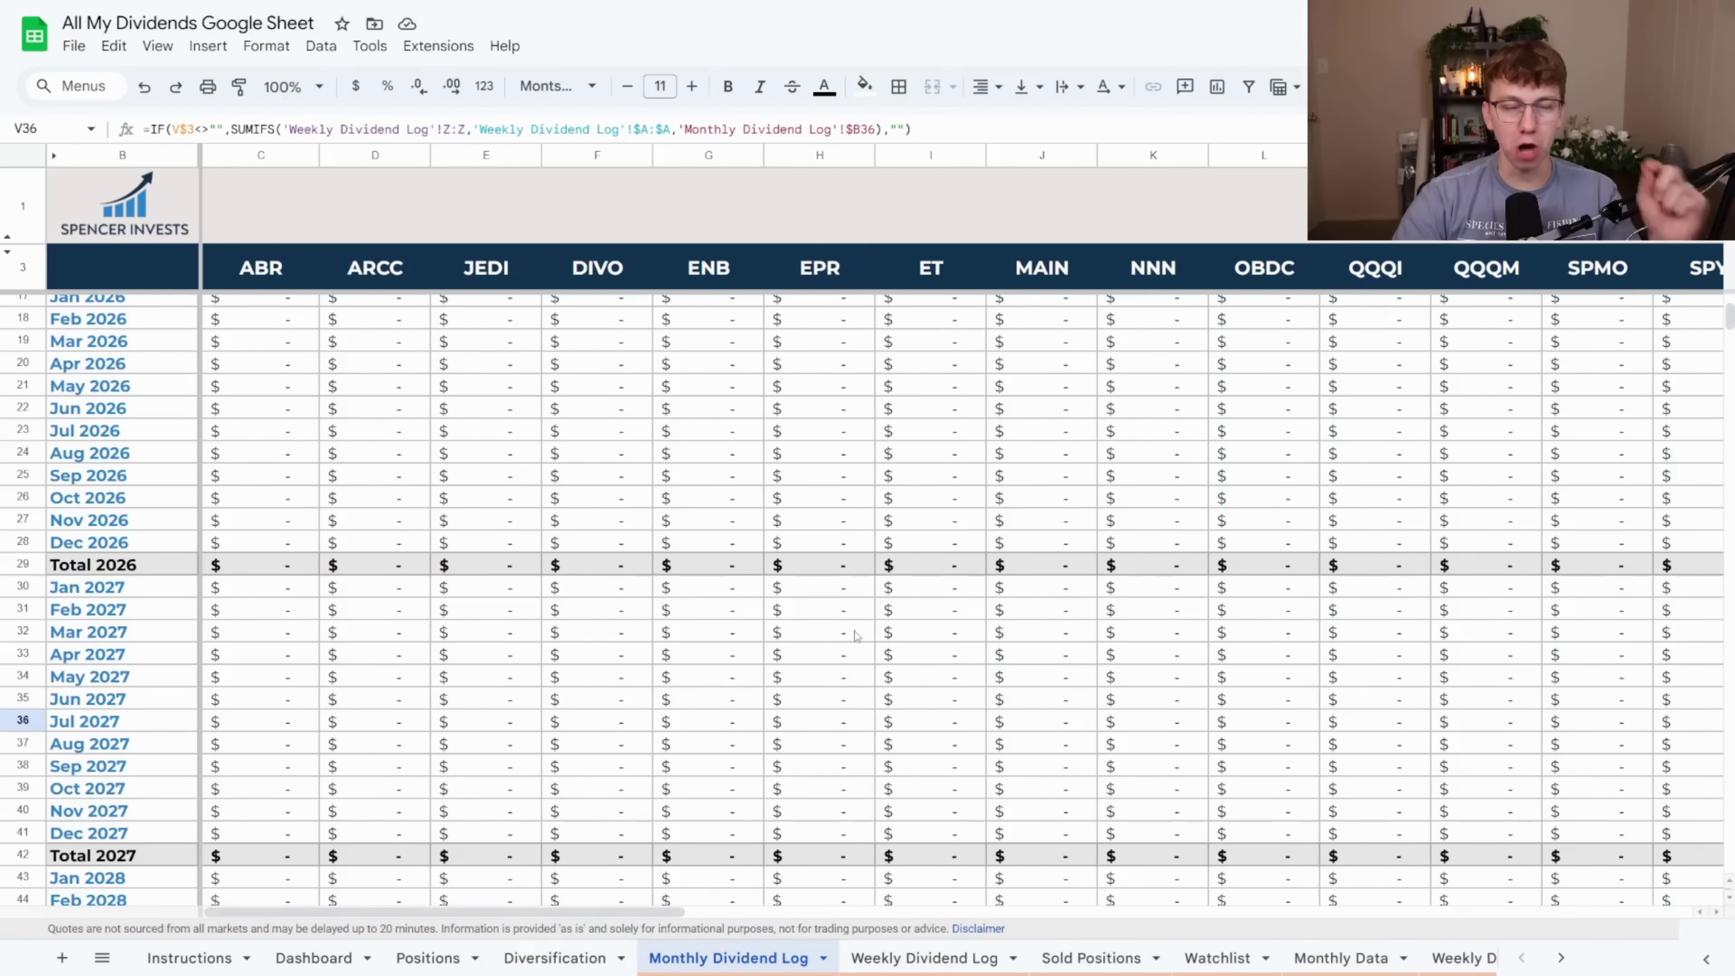
{"action": "scroll", "coordinate": [856, 636], "scroll_direction": "up", "scroll_amount": 3}
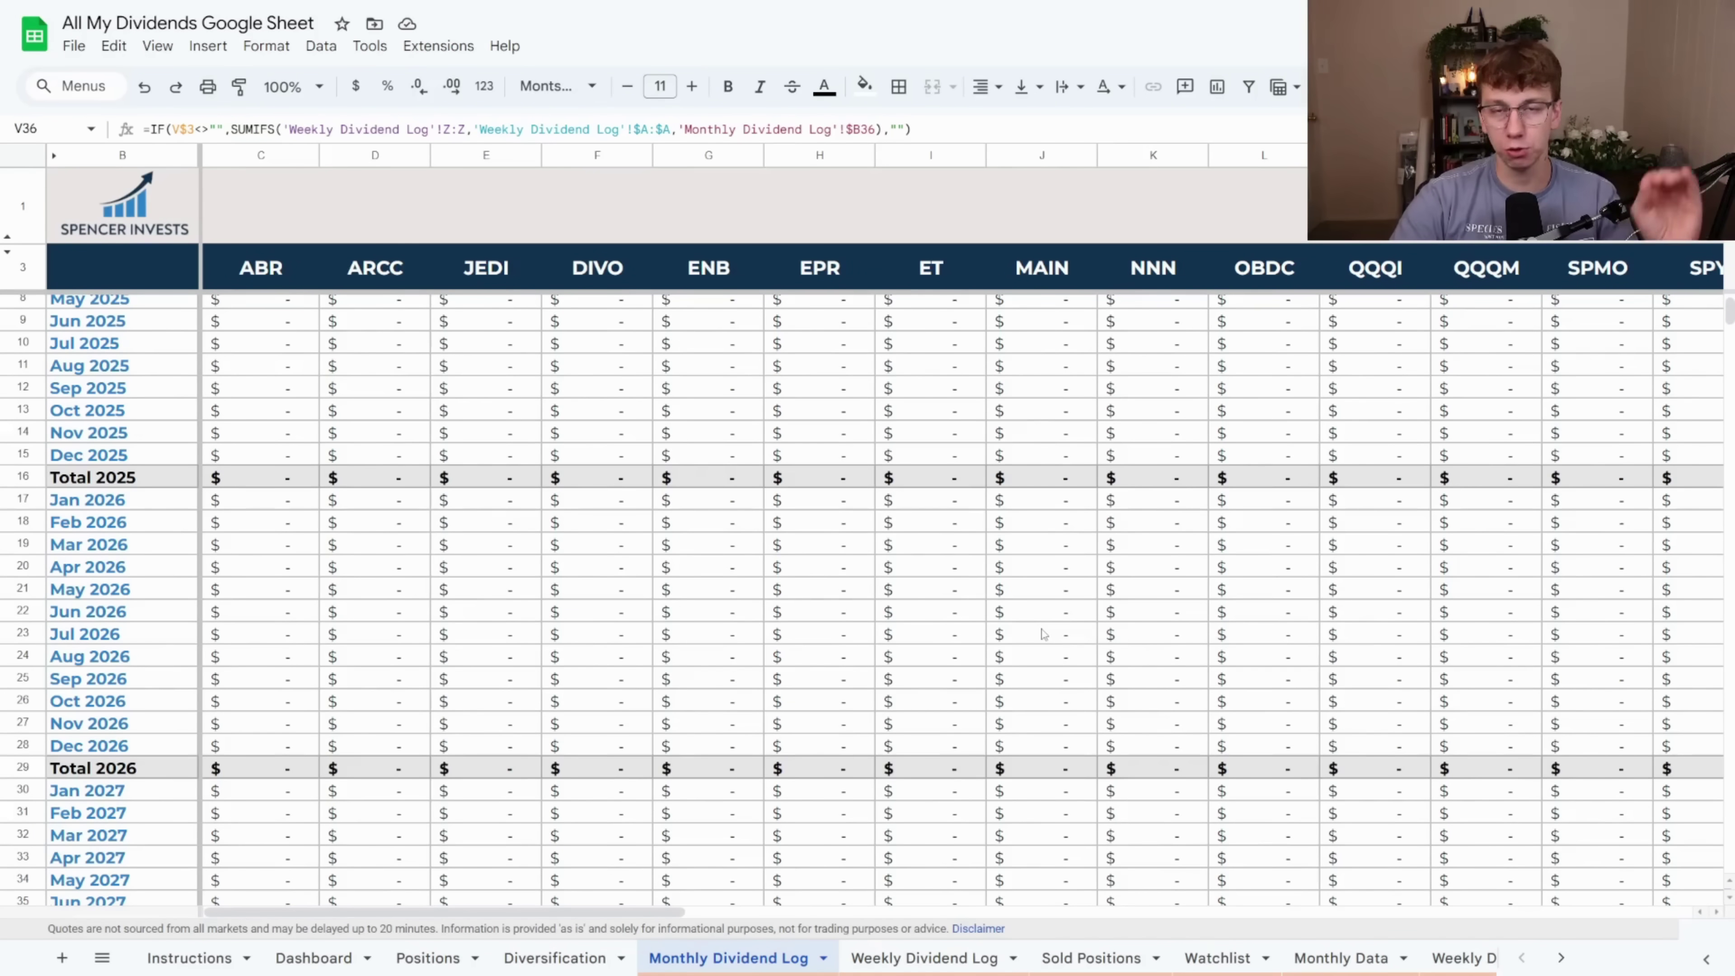
- Examine the Weekly Dividend Log sheet's weekly start and end dates around August 2025 to May 2026 beside the ticker columns
{"action": "left_click", "coordinate": [943, 953]}
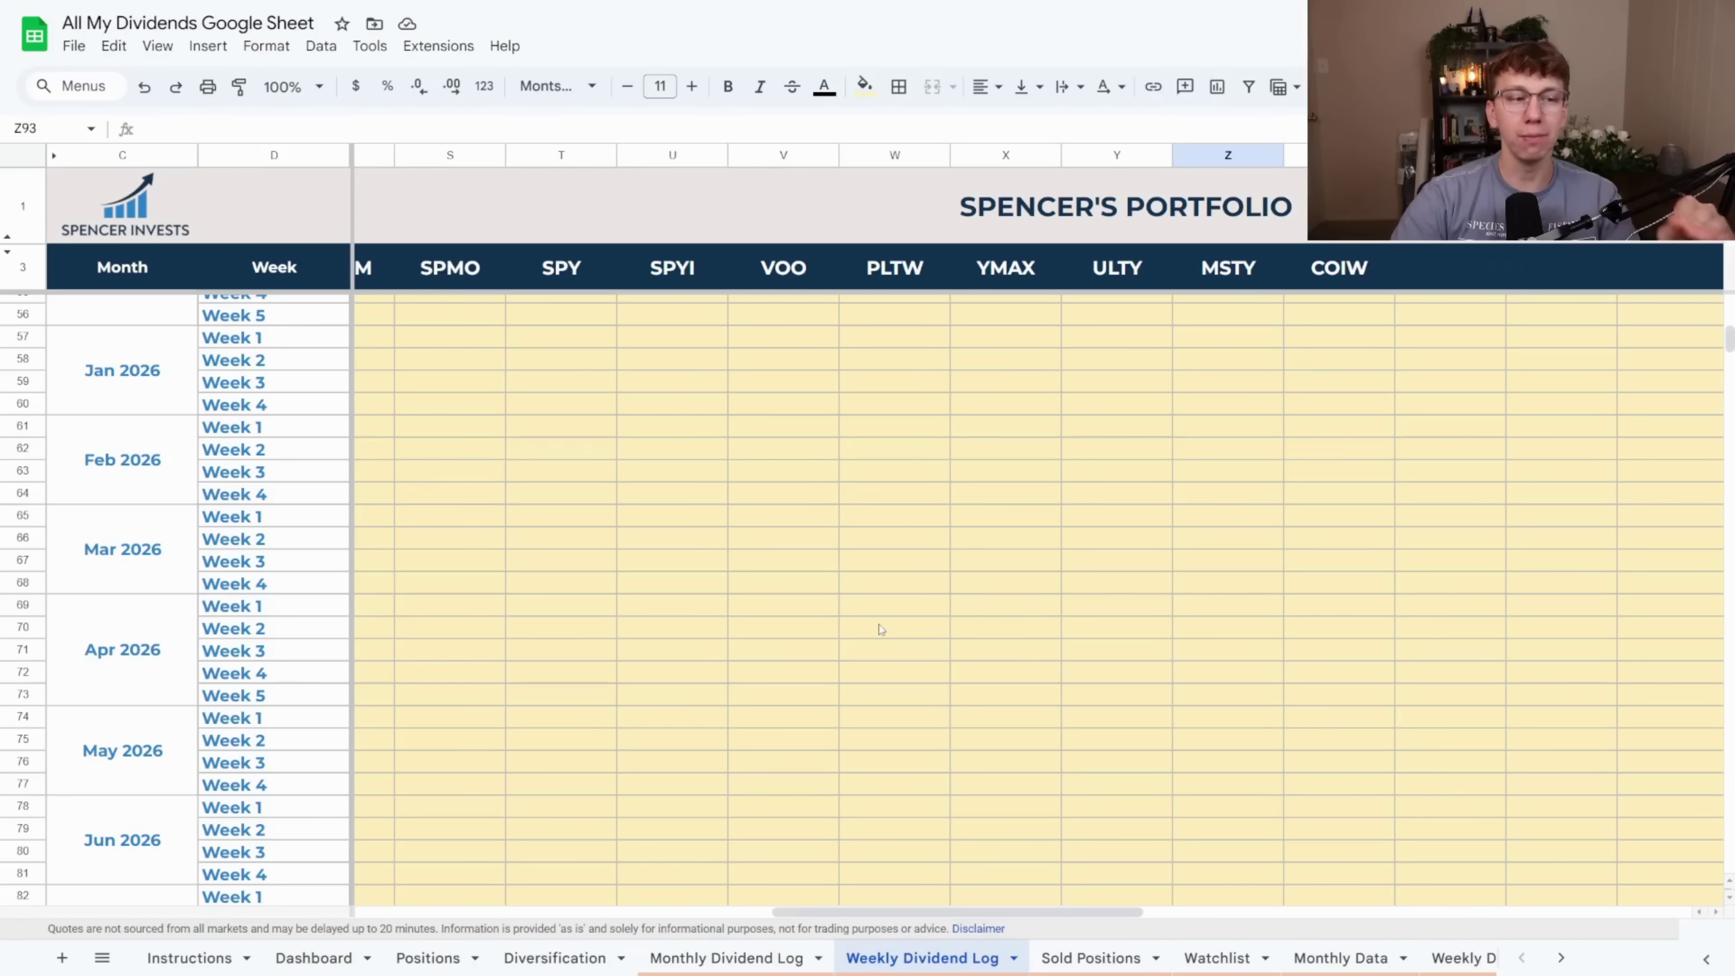
{"action": "scroll", "coordinate": [880, 632], "scroll_direction": "up", "scroll_amount": 3}
{"action": "left_click_drag", "start_coordinate": [901, 907], "coordinate": [580, 909]}
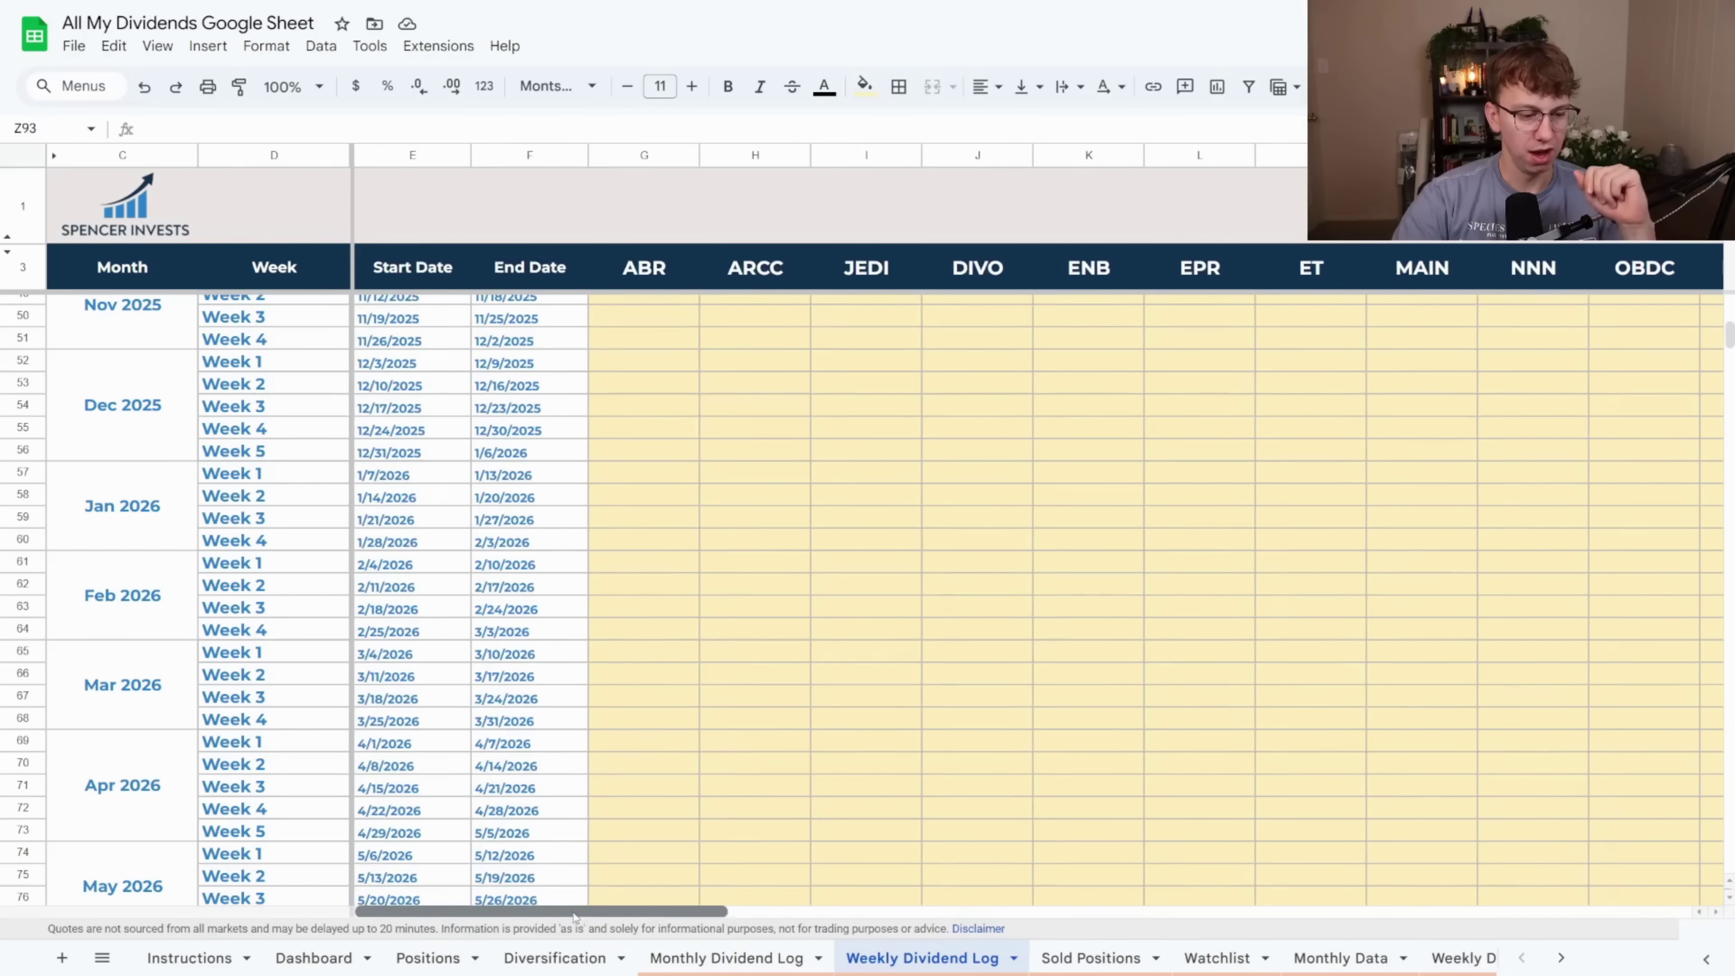
{"action": "scroll", "coordinate": [691, 530], "scroll_direction": "up", "scroll_amount": 3}
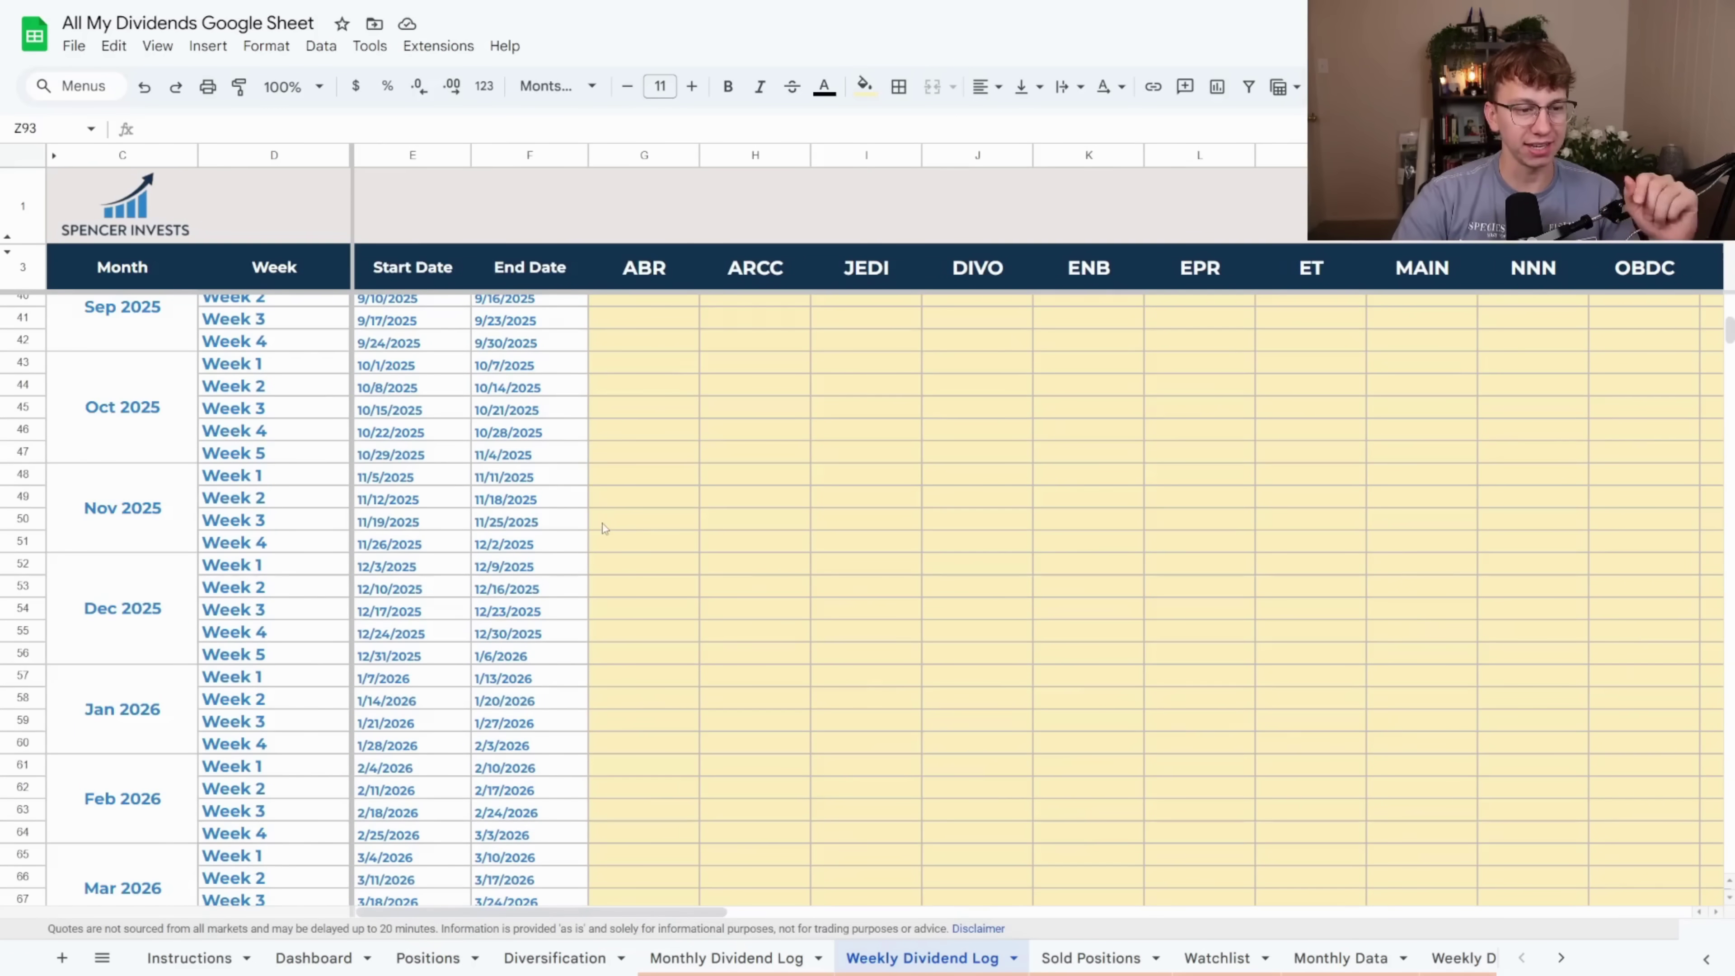
{"action": "scroll", "coordinate": [598, 536], "scroll_direction": "down", "scroll_amount": 3}
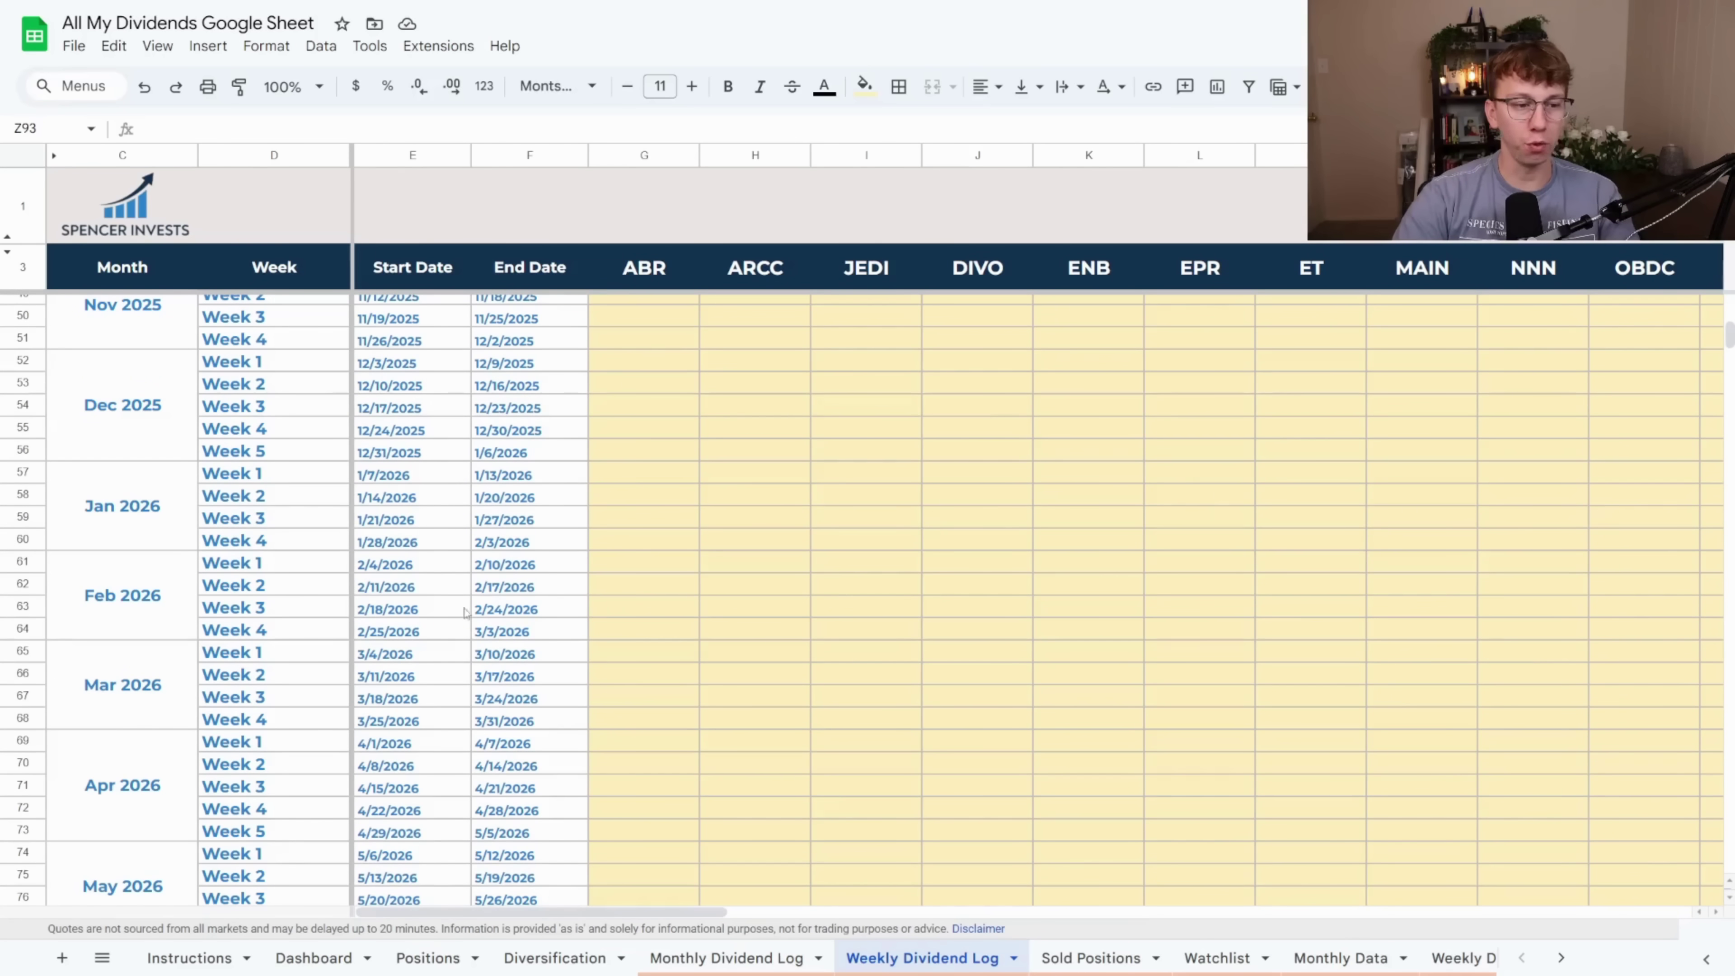
{"action": "scroll", "coordinate": [456, 574], "scroll_direction": "up", "scroll_amount": 2}
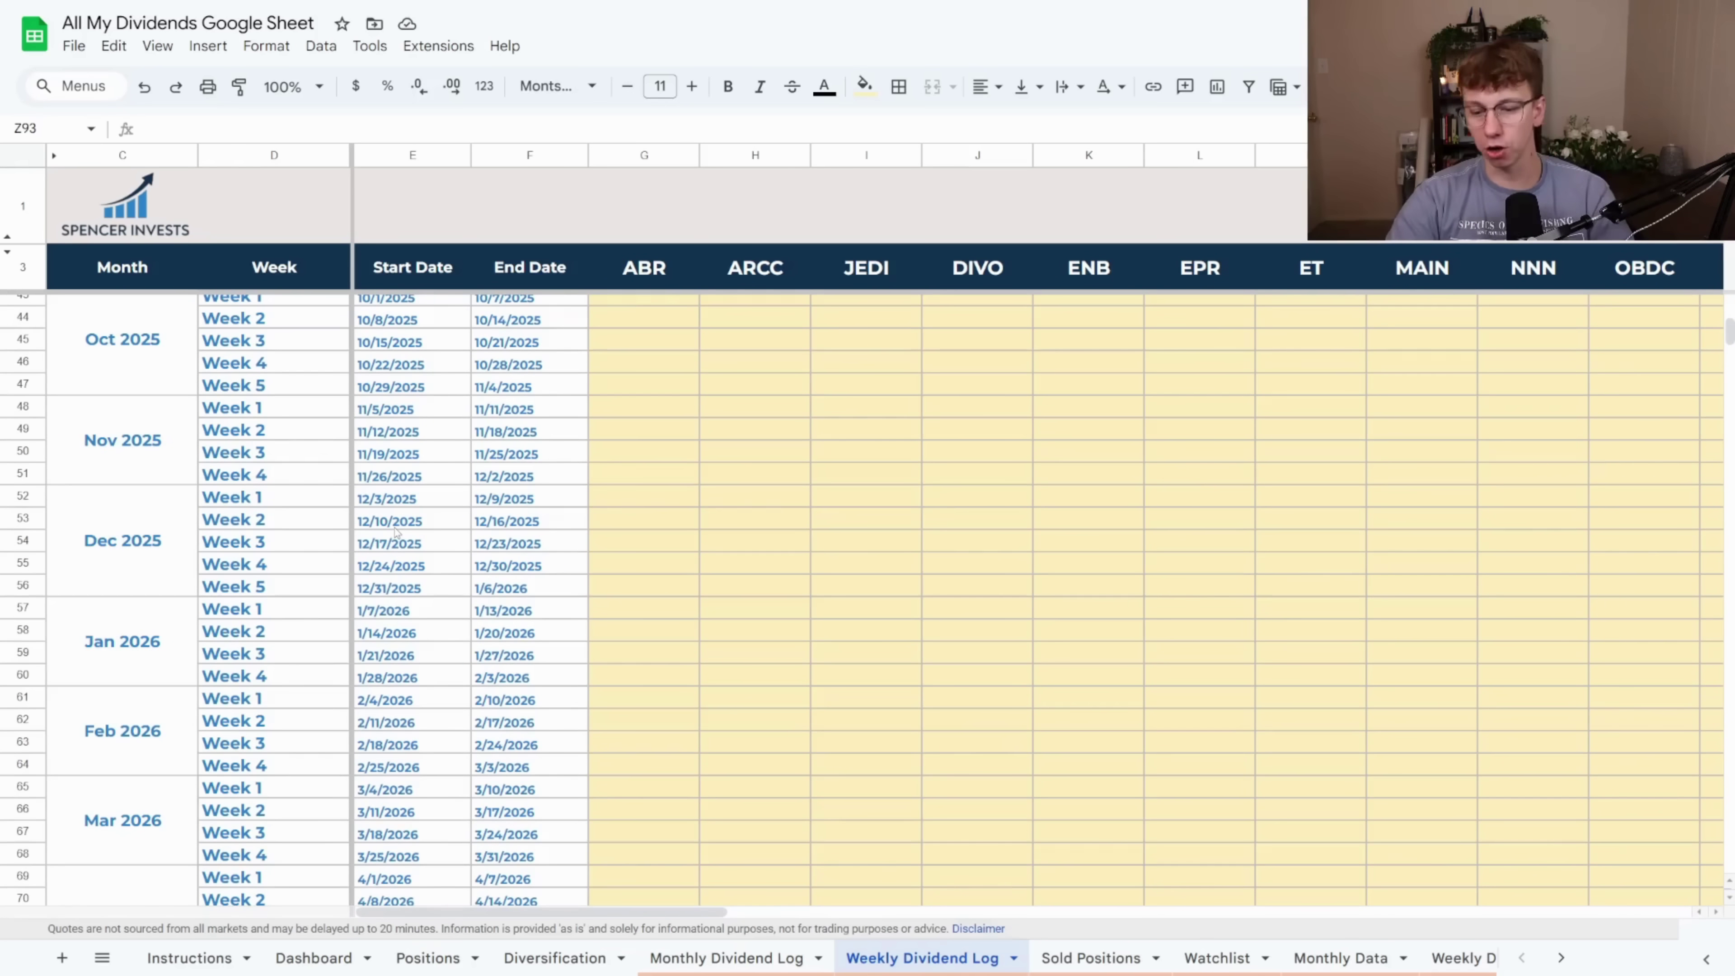
{"action": "scroll", "coordinate": [317, 414], "scroll_direction": "up", "scroll_amount": 1}
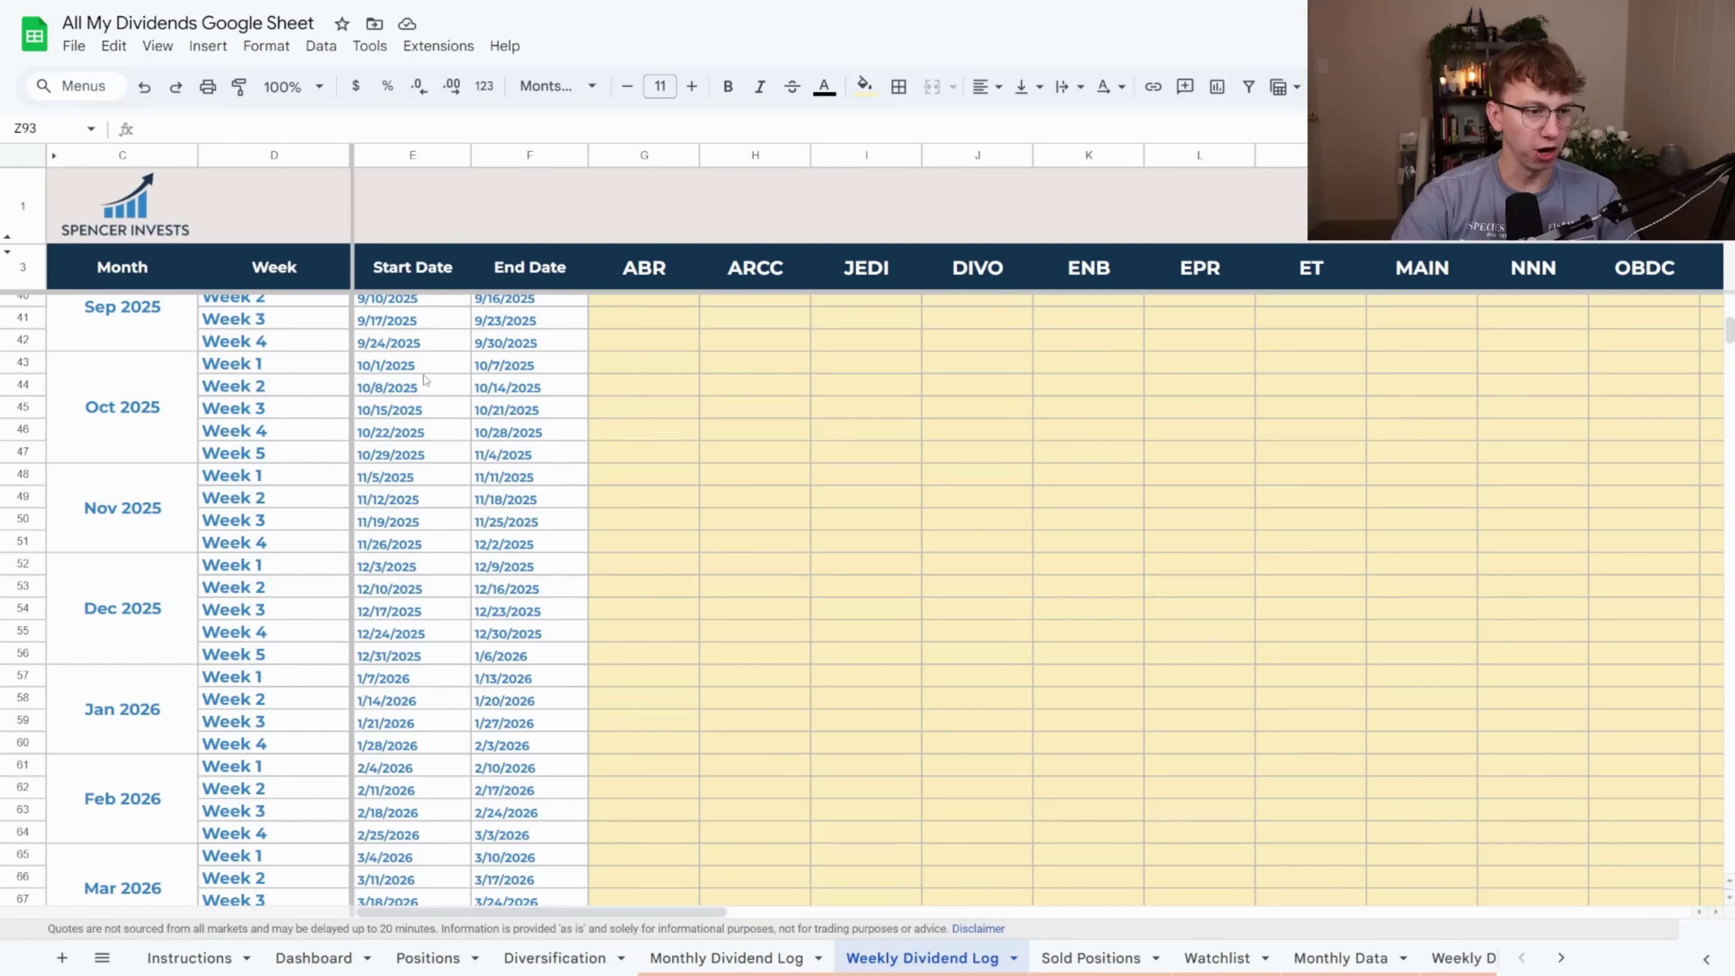
{"action": "scroll", "coordinate": [374, 393], "scroll_direction": "up", "scroll_amount": 2}
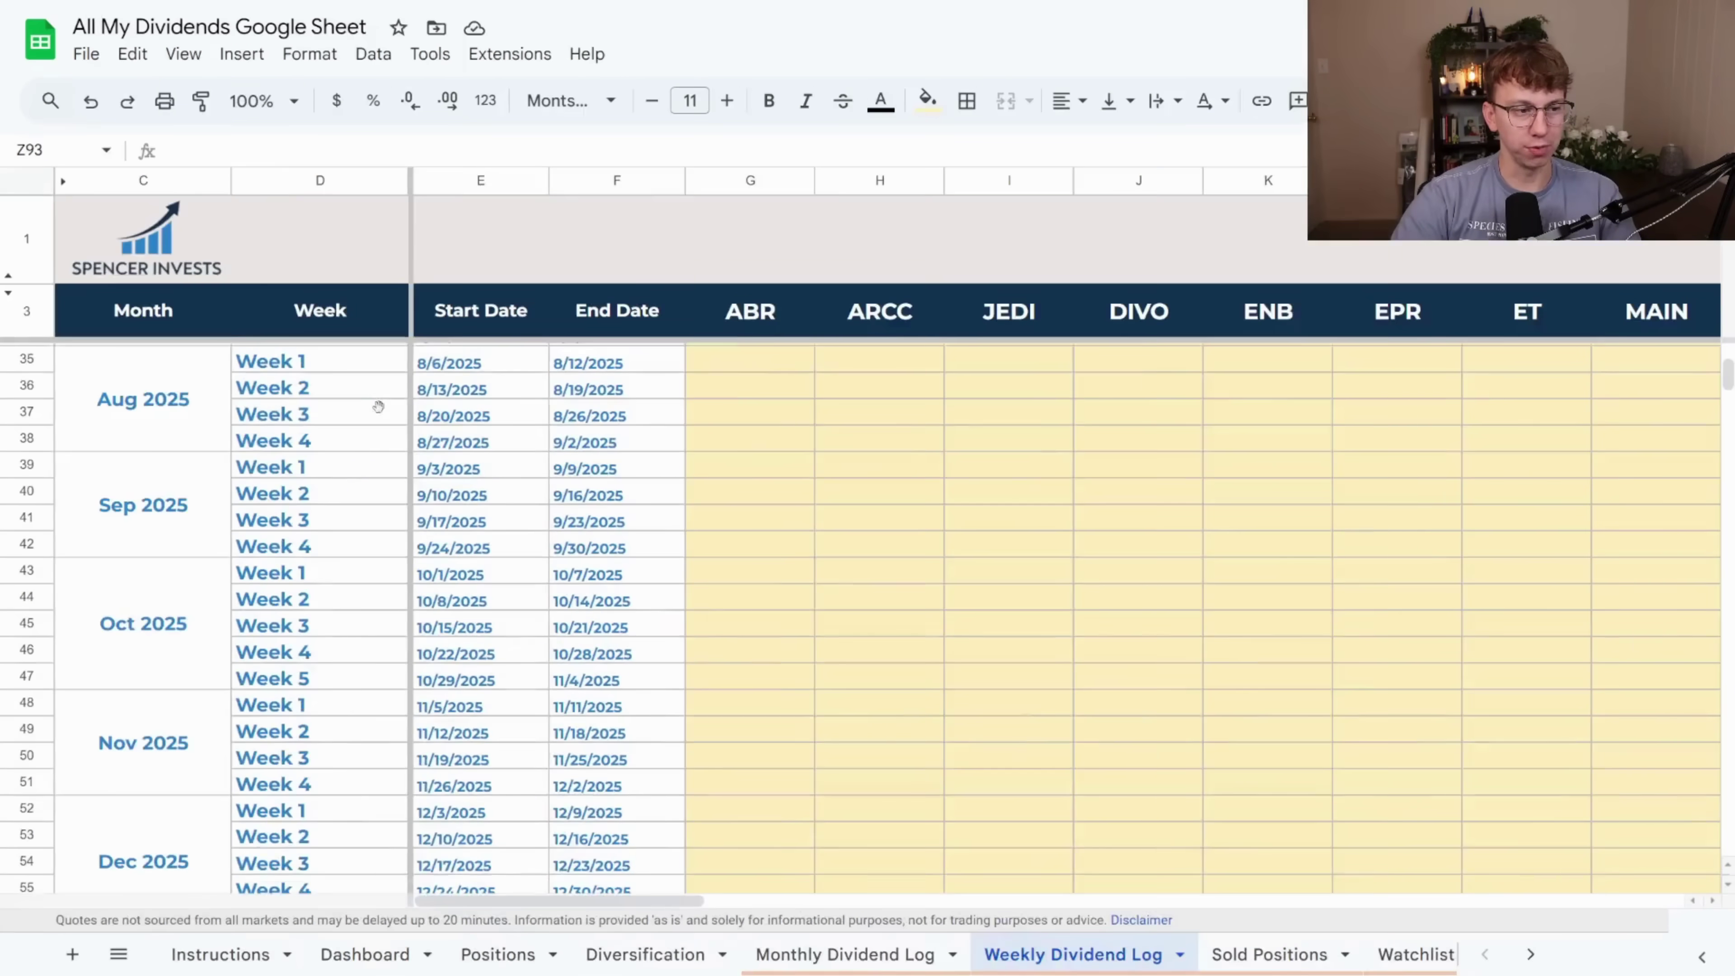
{"action": "scroll", "coordinate": [522, 603], "scroll_direction": "down", "scroll_amount": 1}
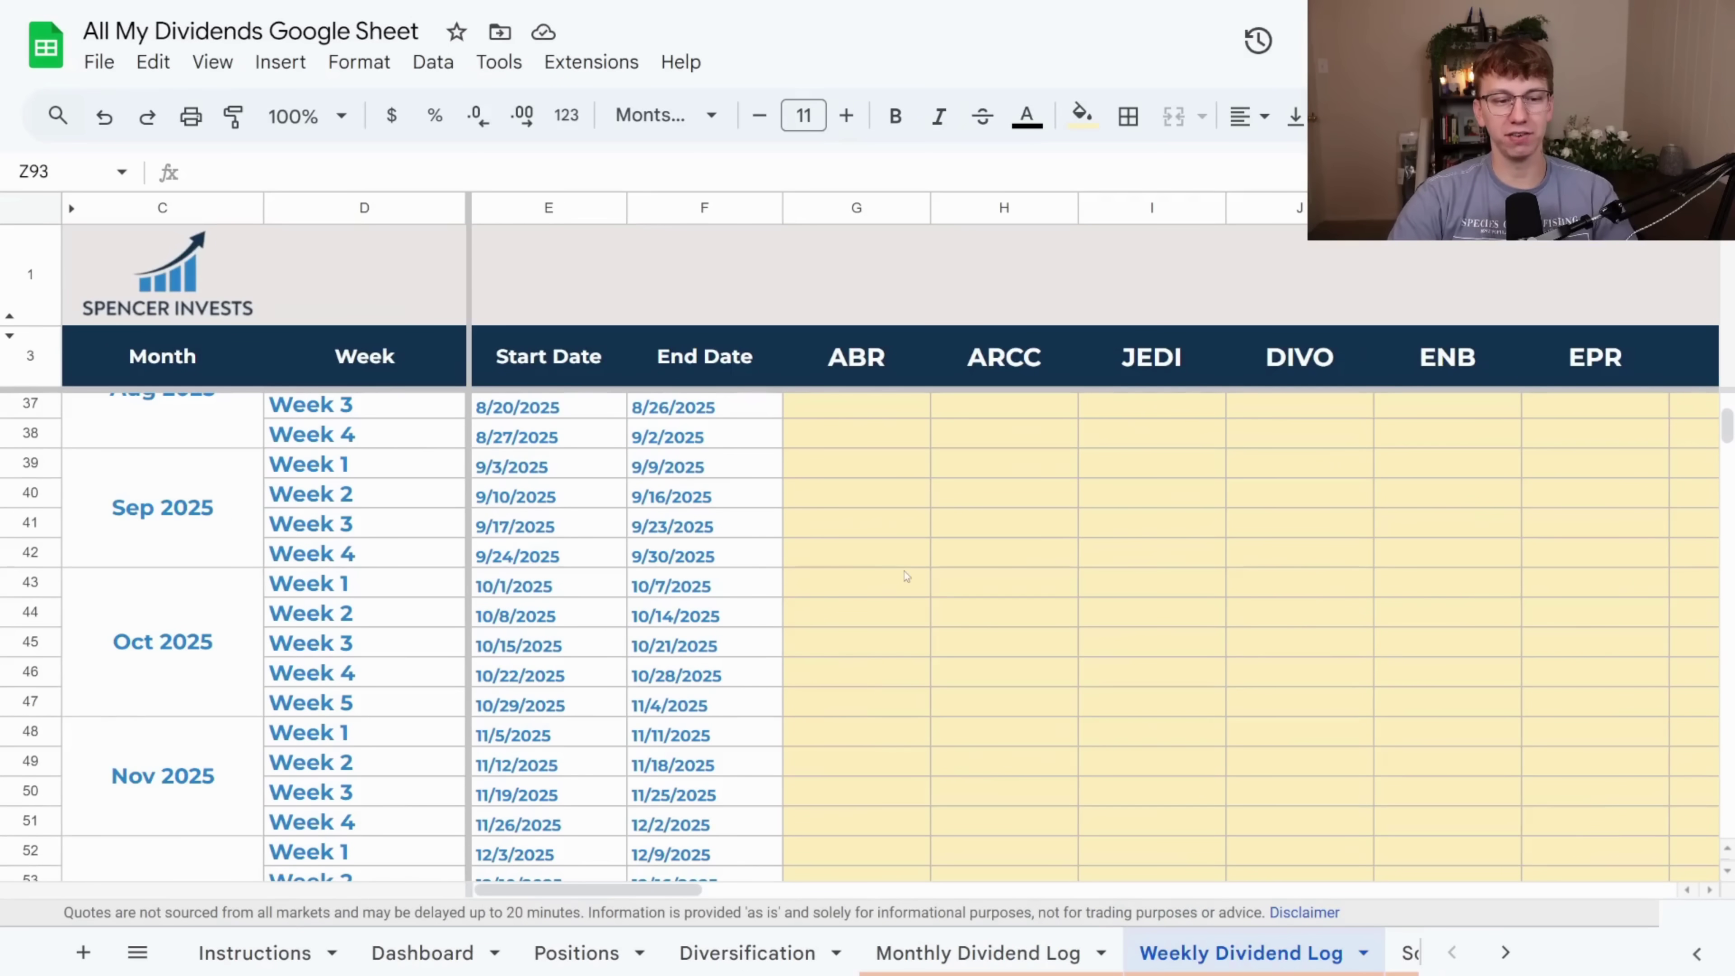
- Select the ABR cells for October 2025 weeks 1 to 3 in turn, and view the Sold Positions and Total columns
{"action": "left_click", "coordinate": [857, 587]}
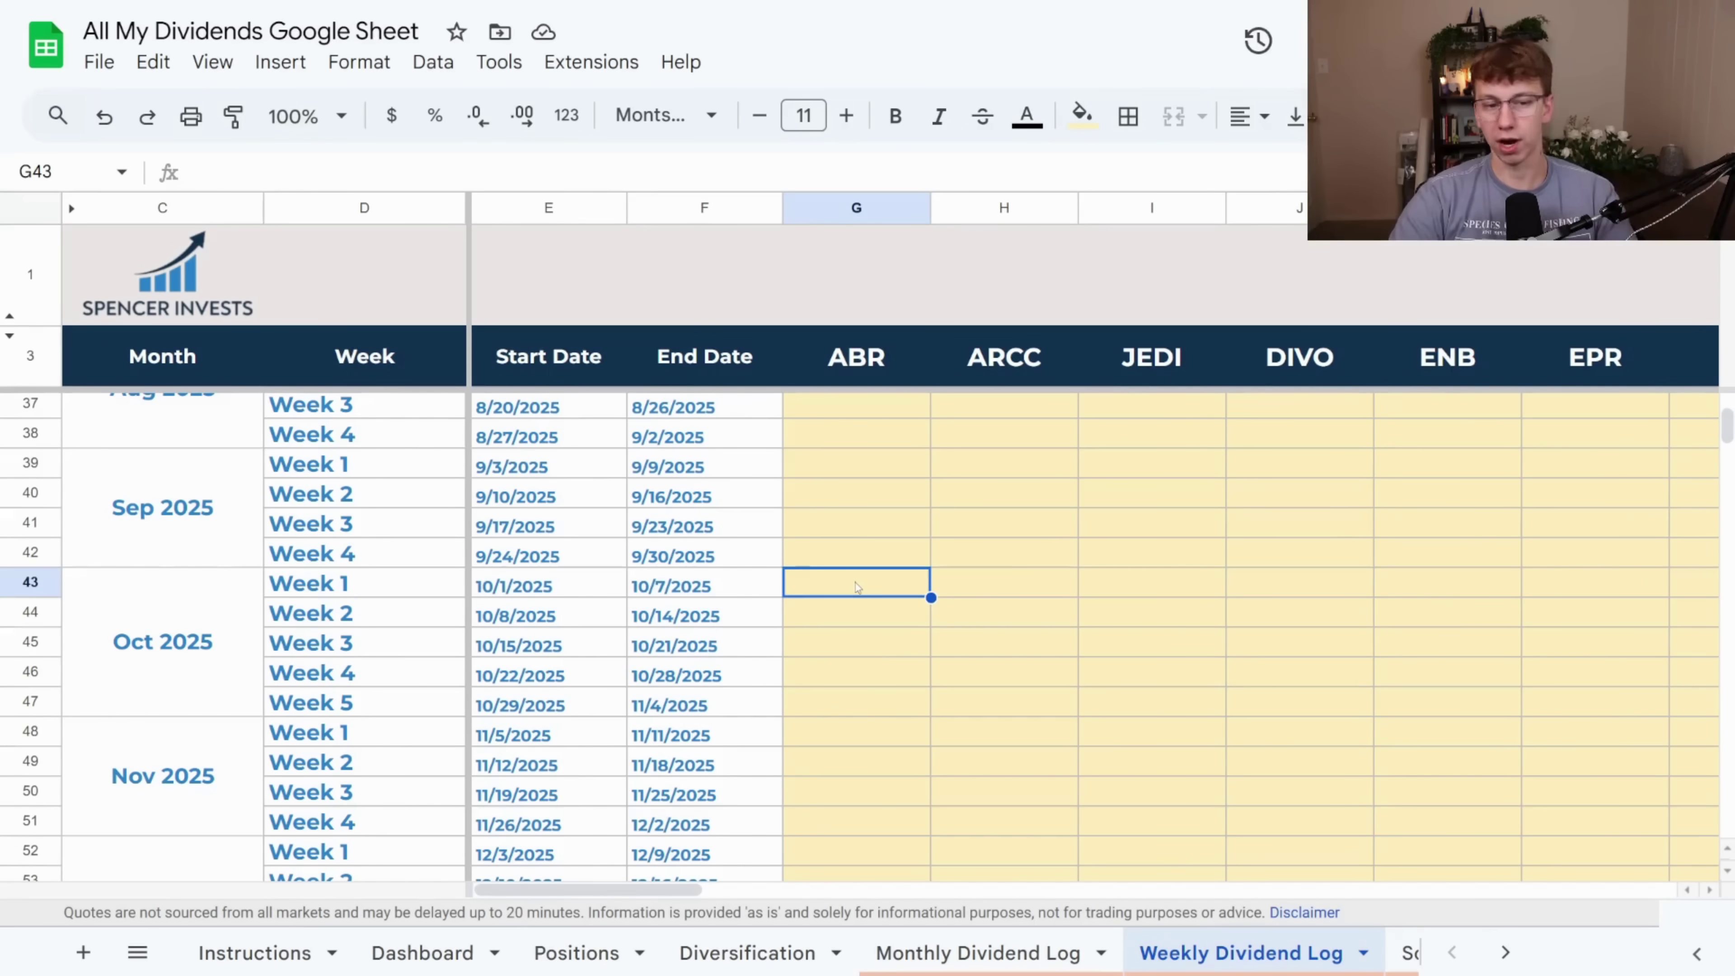
{"action": "left_click", "coordinate": [877, 615]}
{"action": "left_click", "coordinate": [877, 640]}
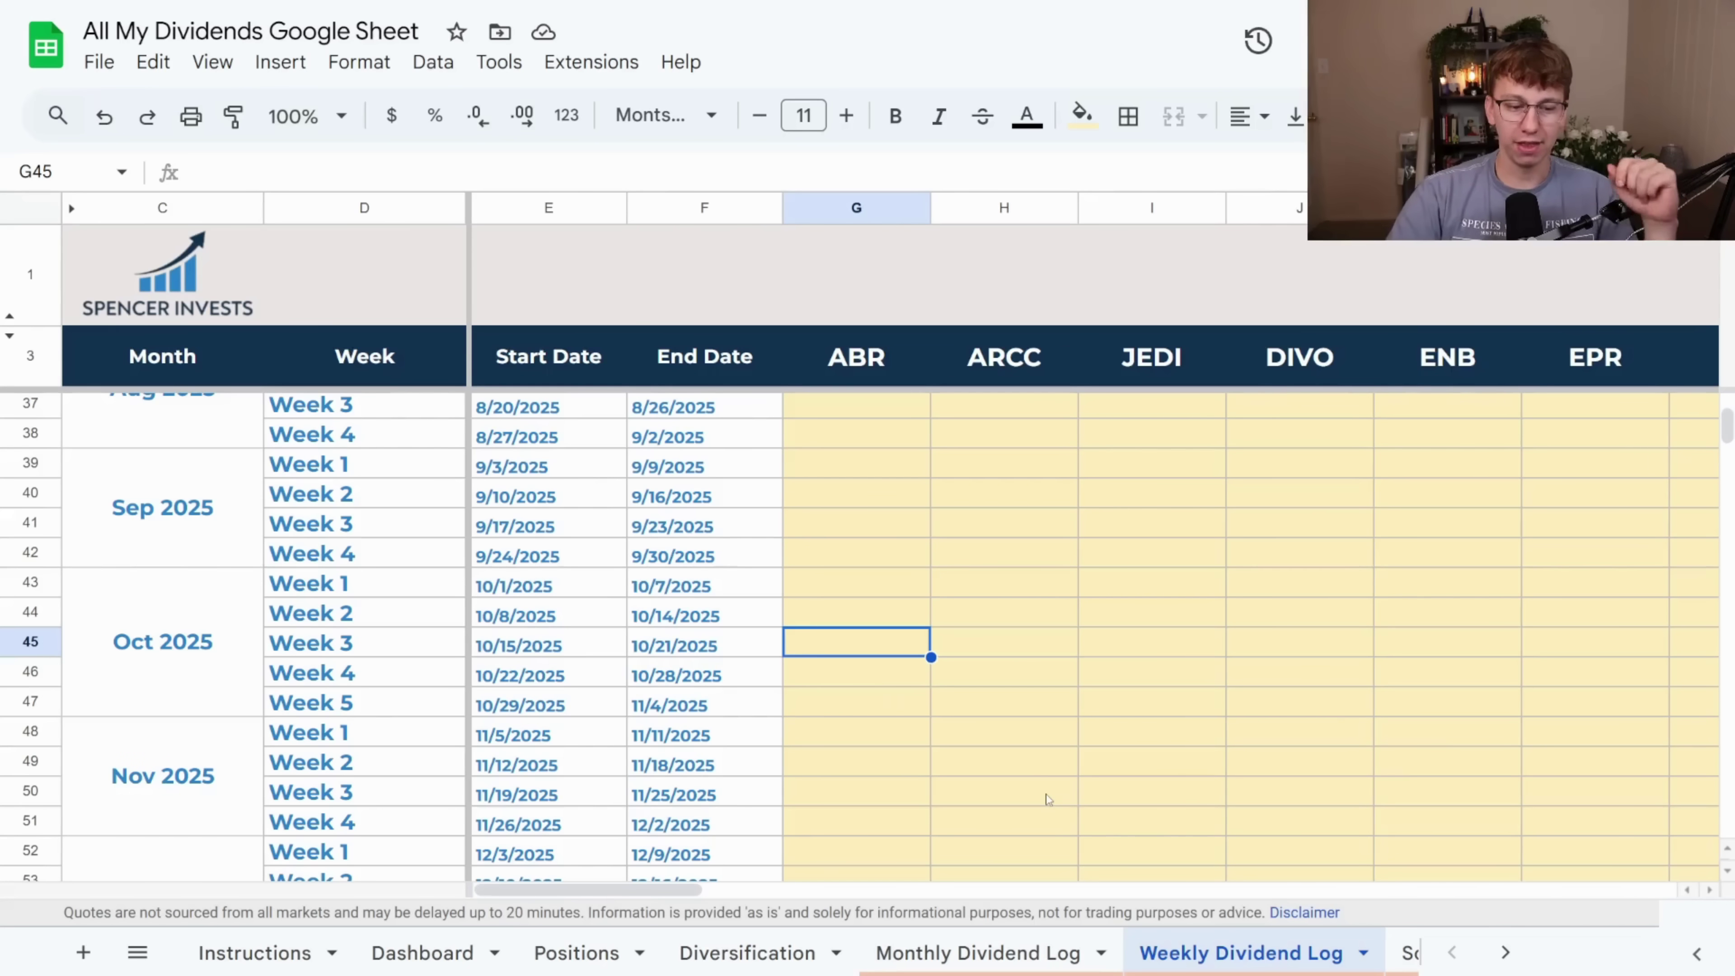
{"action": "left_click_drag", "start_coordinate": [693, 891], "coordinate": [1681, 923]}
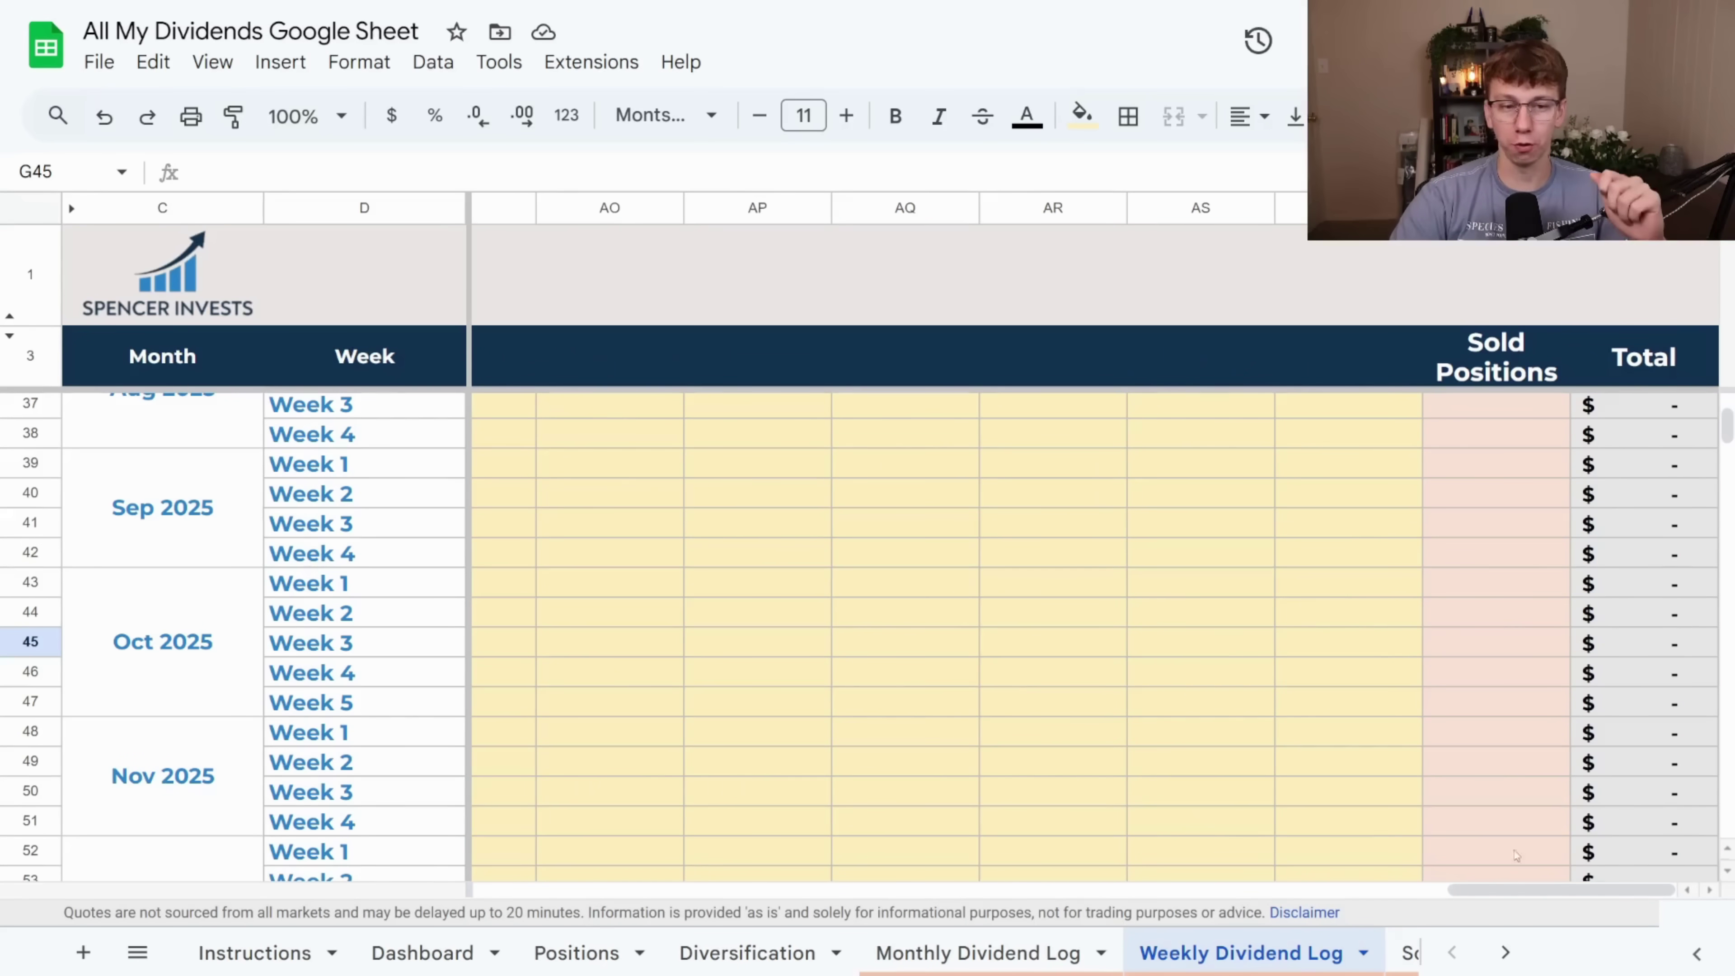
{"action": "left_click_drag", "start_coordinate": [1530, 891], "coordinate": [594, 896]}
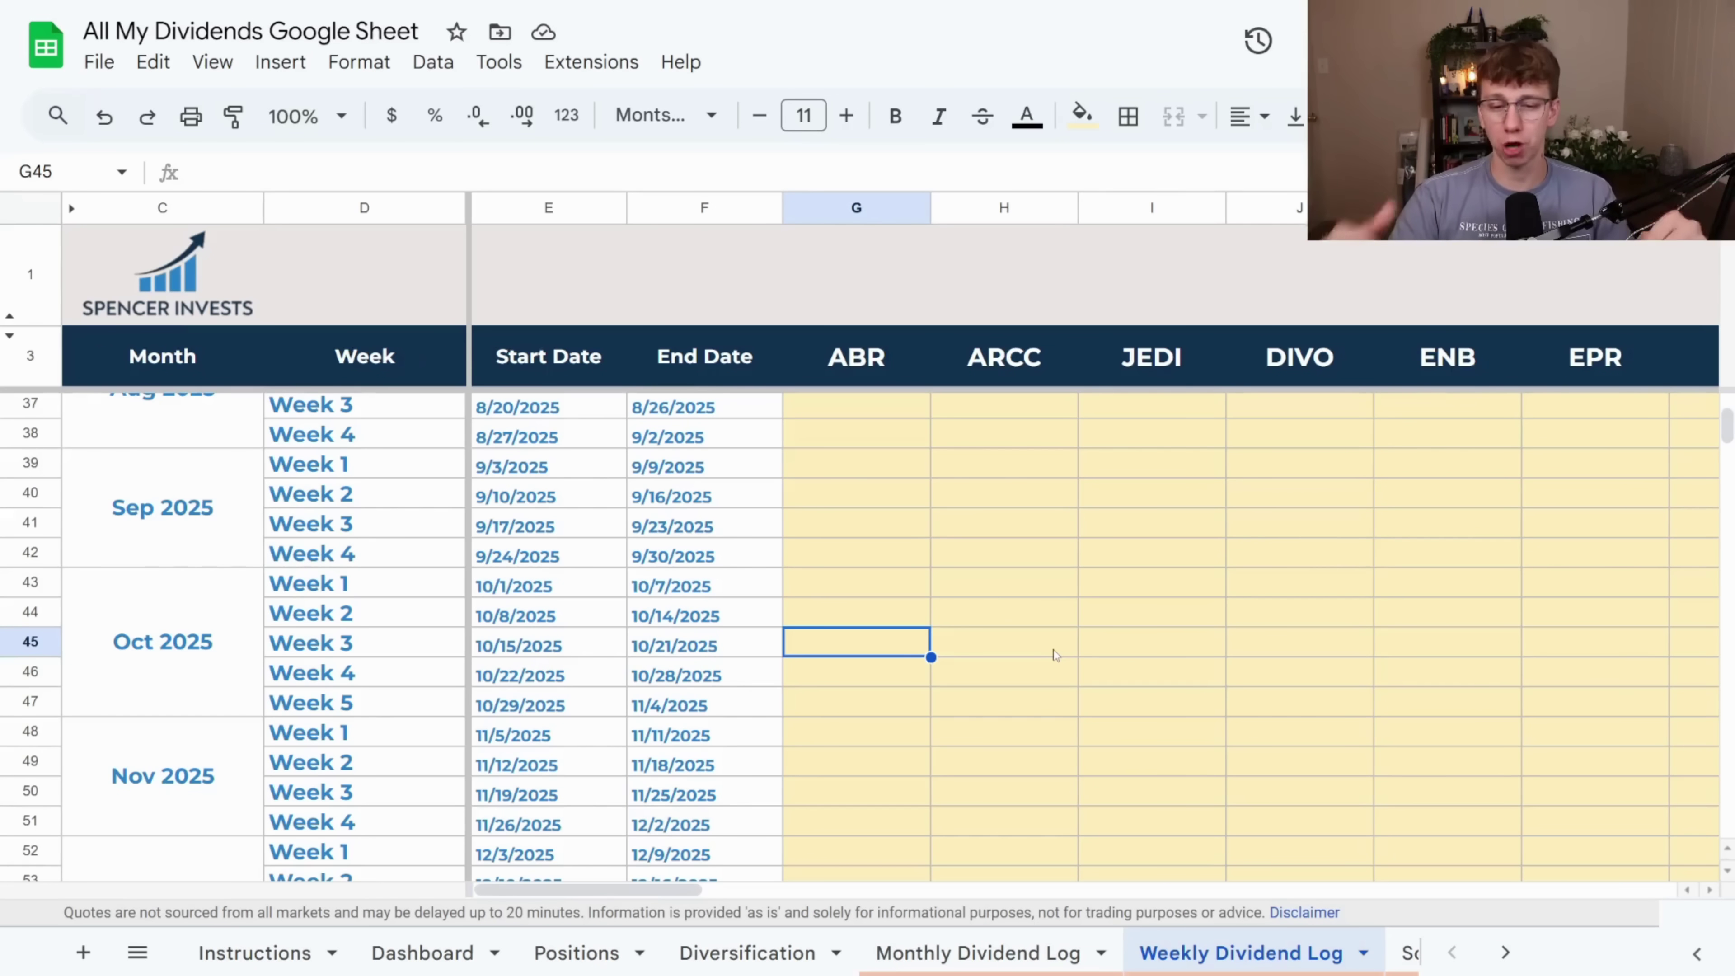
- View the Sold Positions sheet and the Watchlist sheet with its target share prices
{"action": "left_click", "coordinate": [1506, 952]}
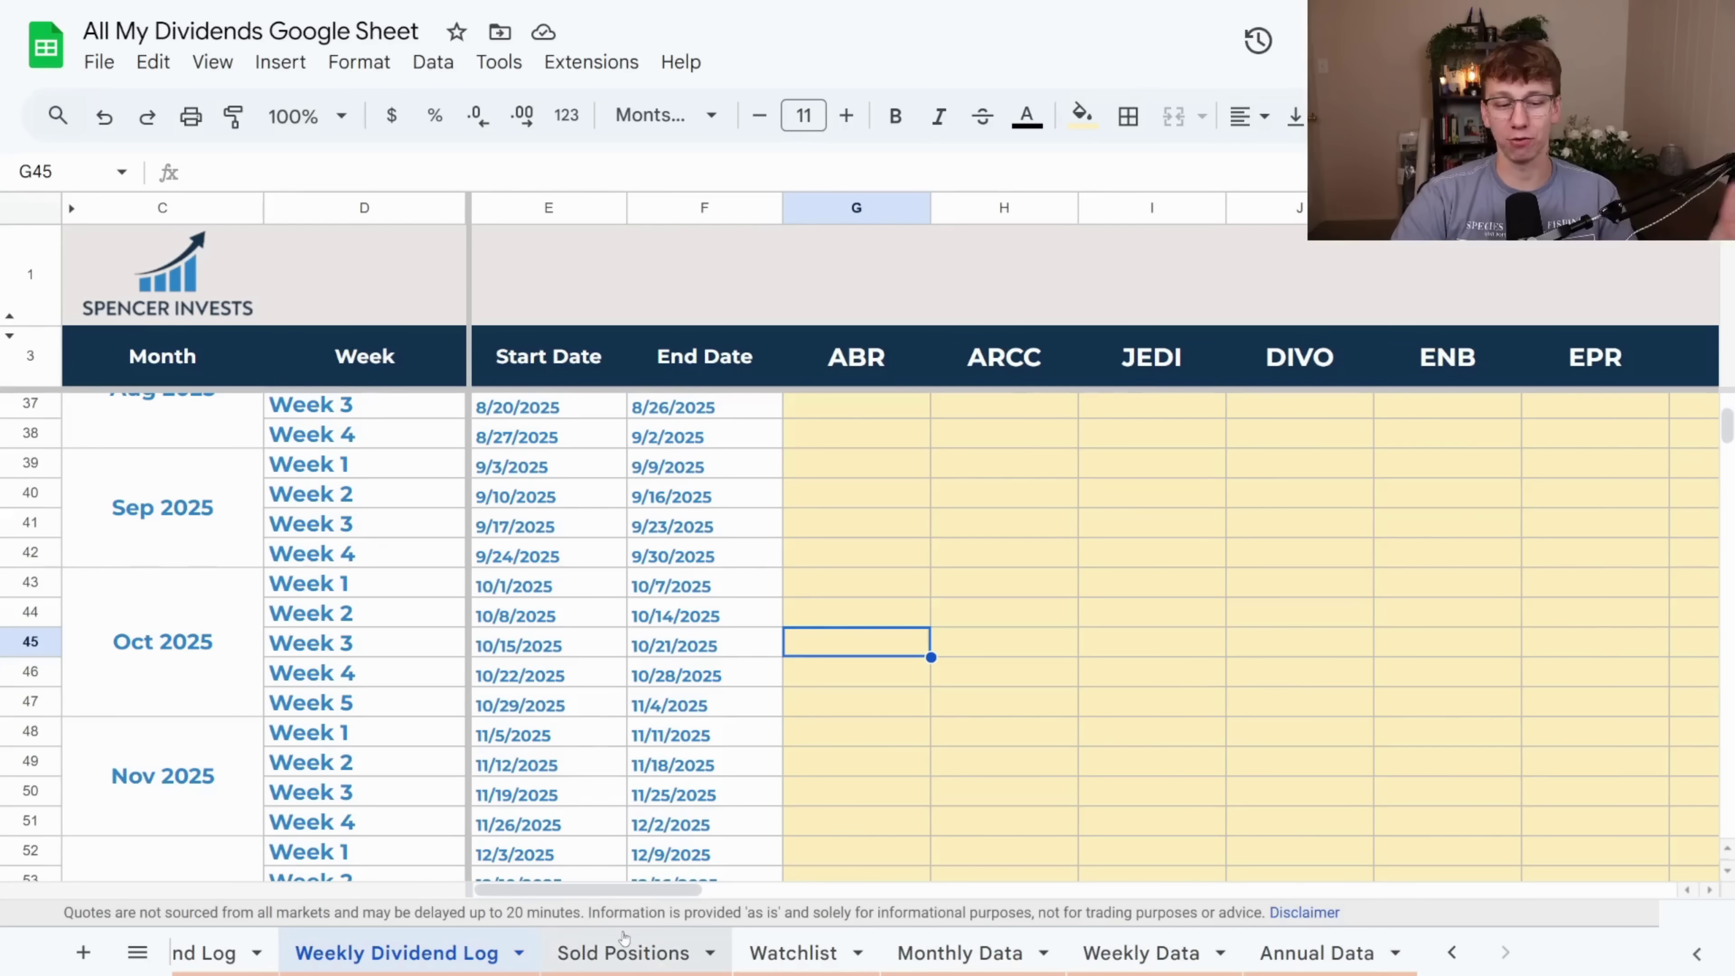
{"action": "left_click", "coordinate": [636, 952]}
{"action": "left_click", "coordinate": [798, 950]}
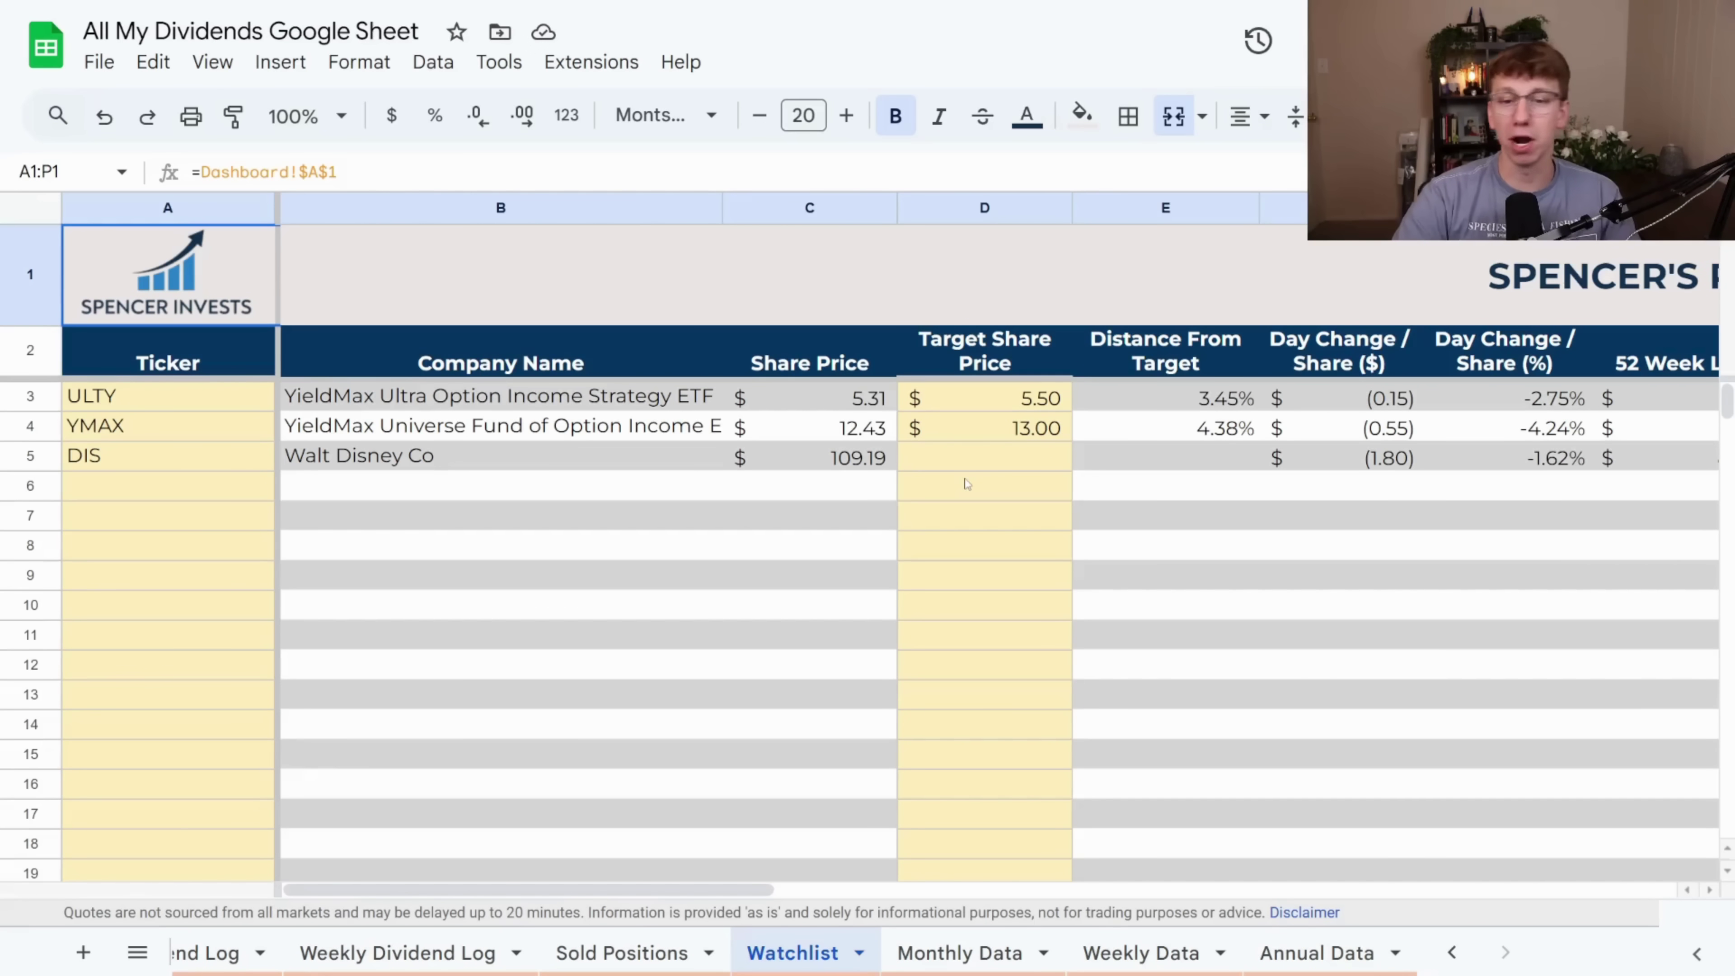
- View the Monthly Data, Weekly Data and Annual Data sheets for market value, contributions and dividend income
{"action": "left_click", "coordinate": [959, 953]}
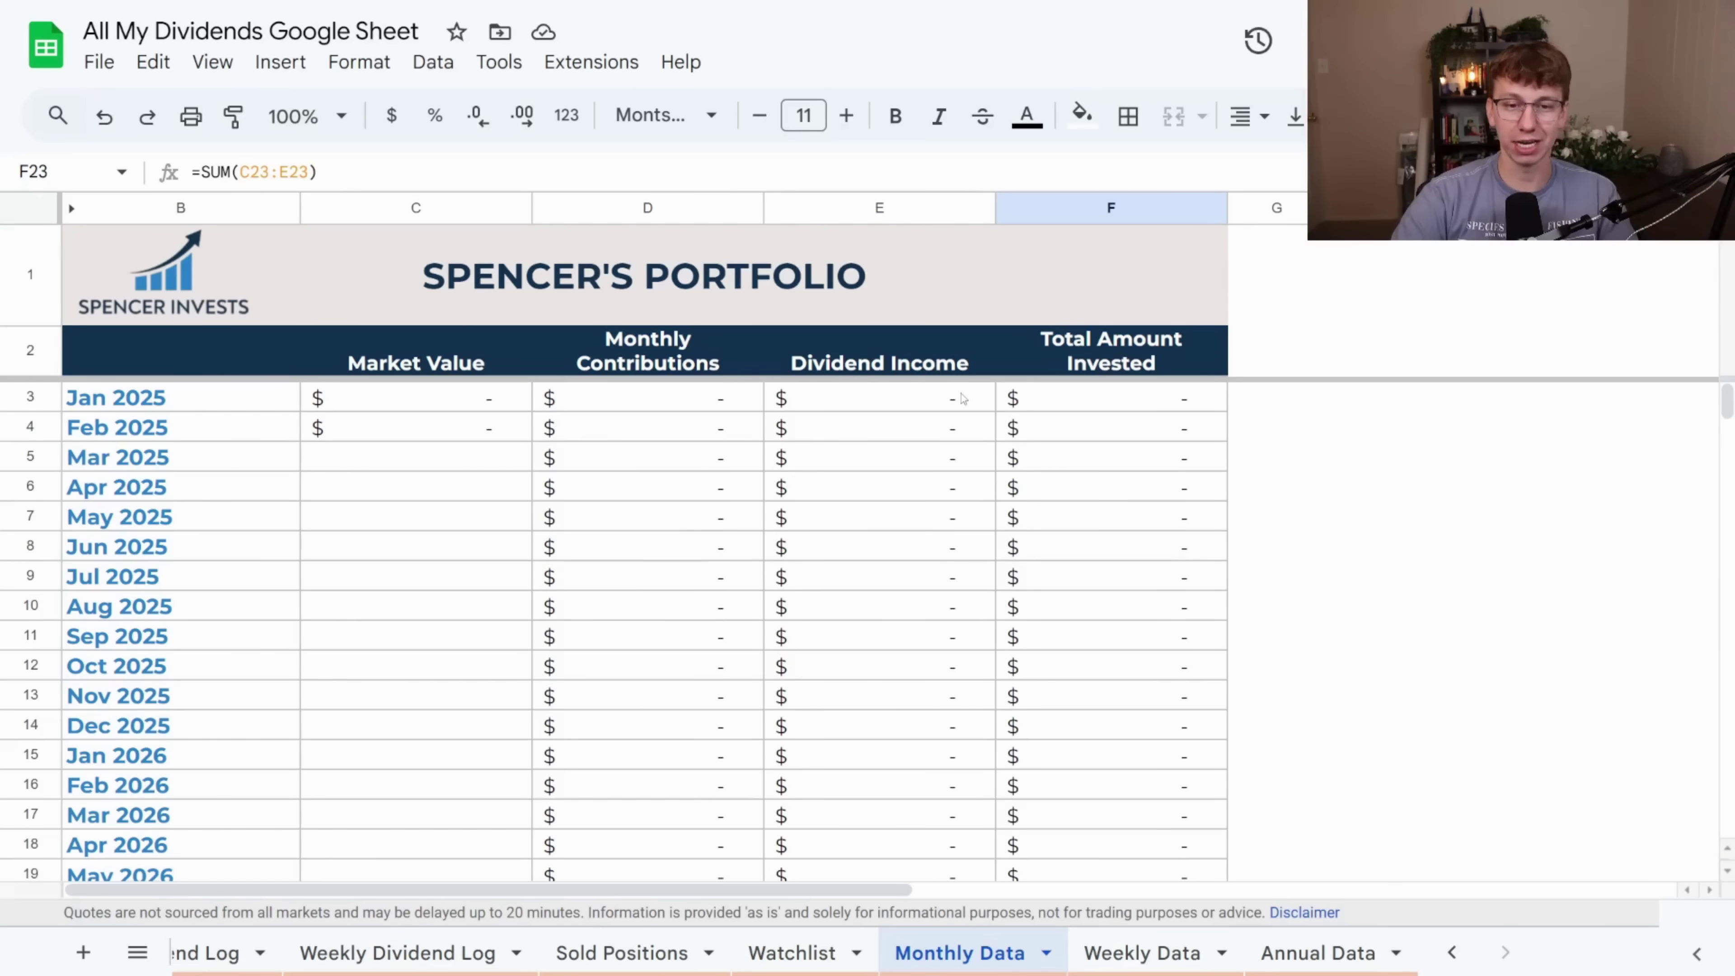
{"action": "left_click", "coordinate": [1165, 954]}
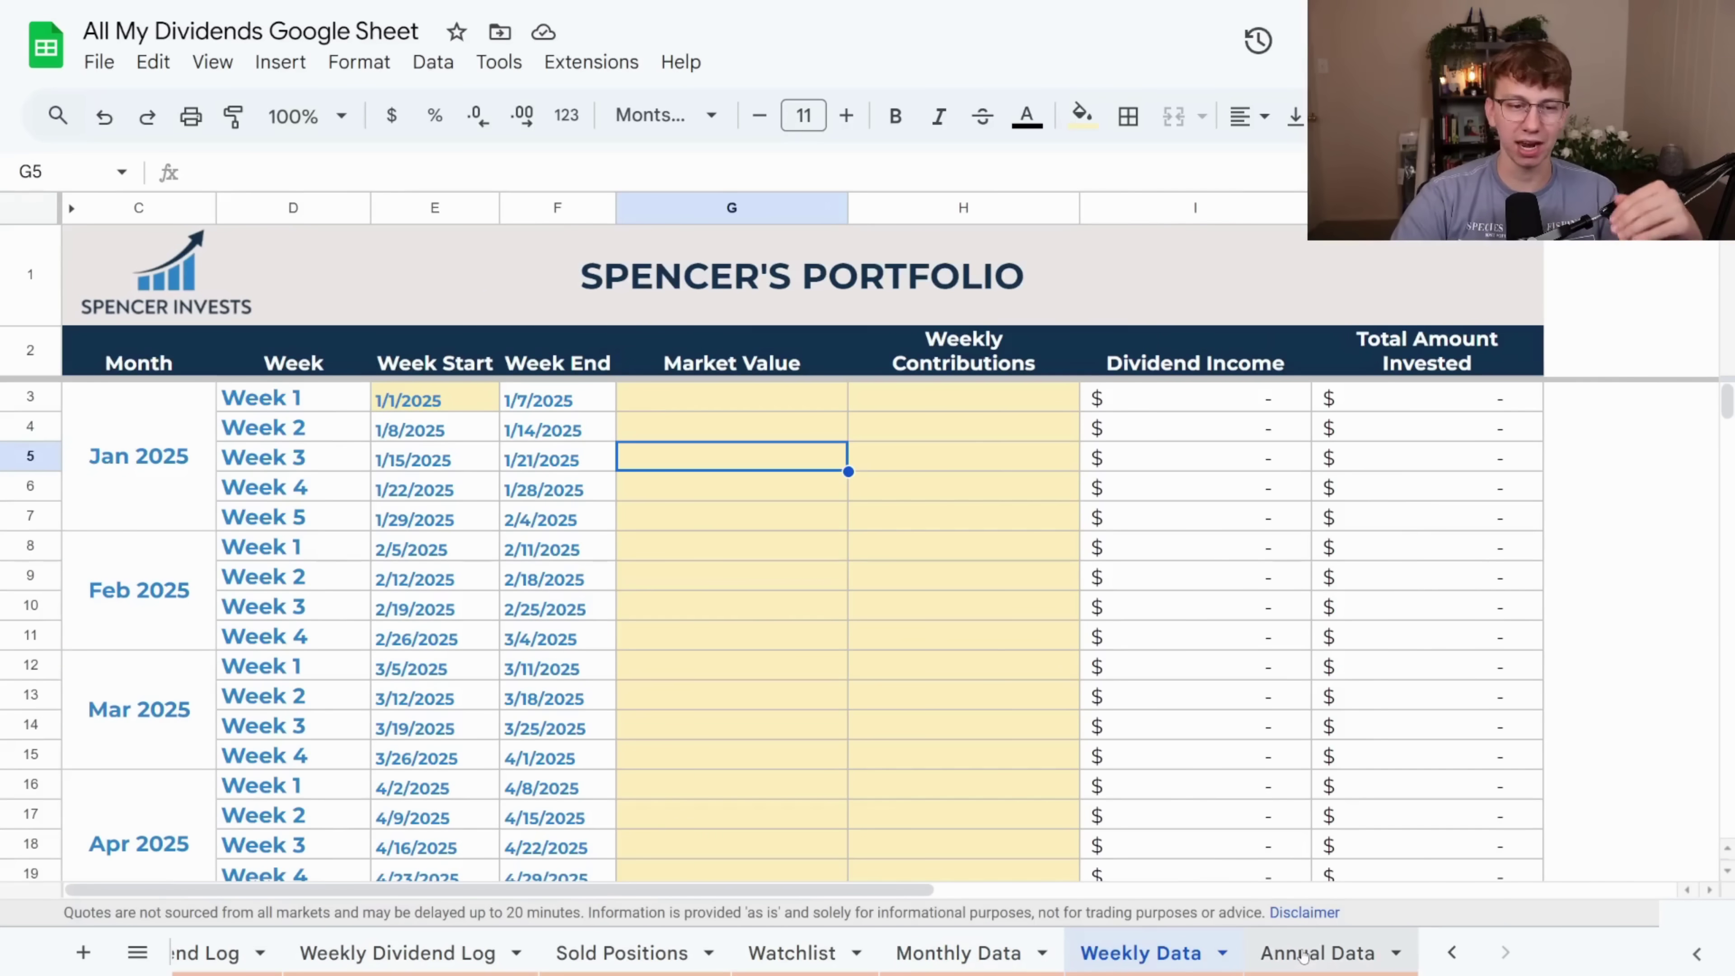
{"action": "left_click", "coordinate": [1308, 952]}
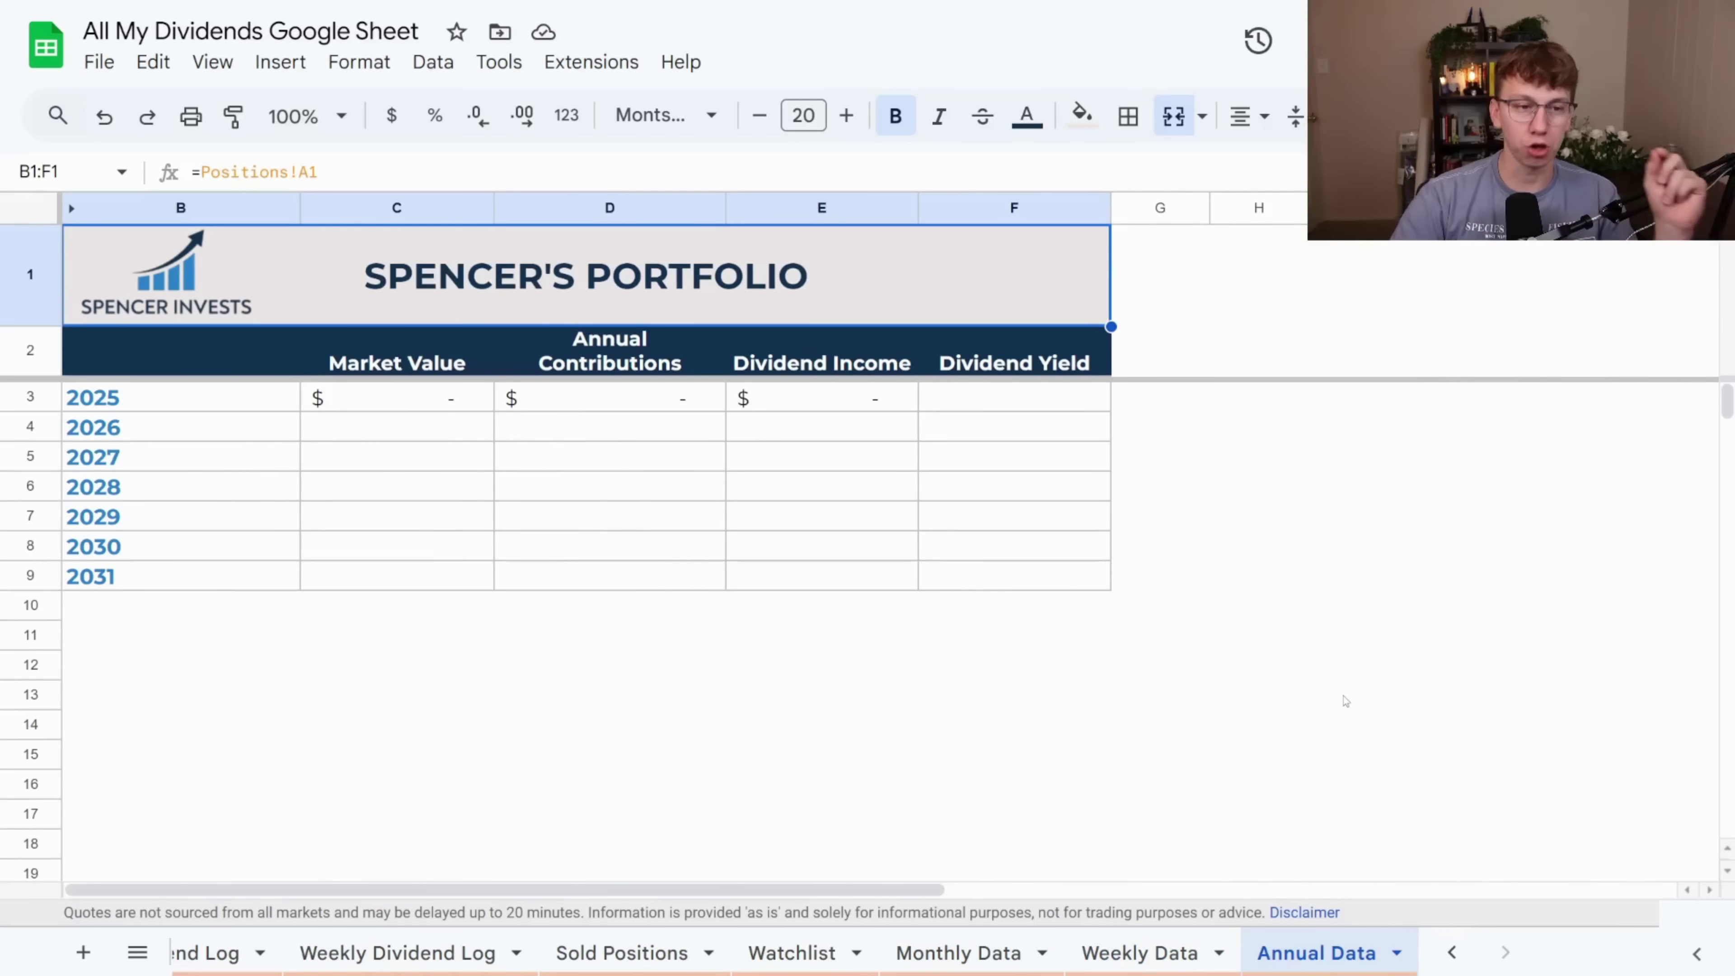